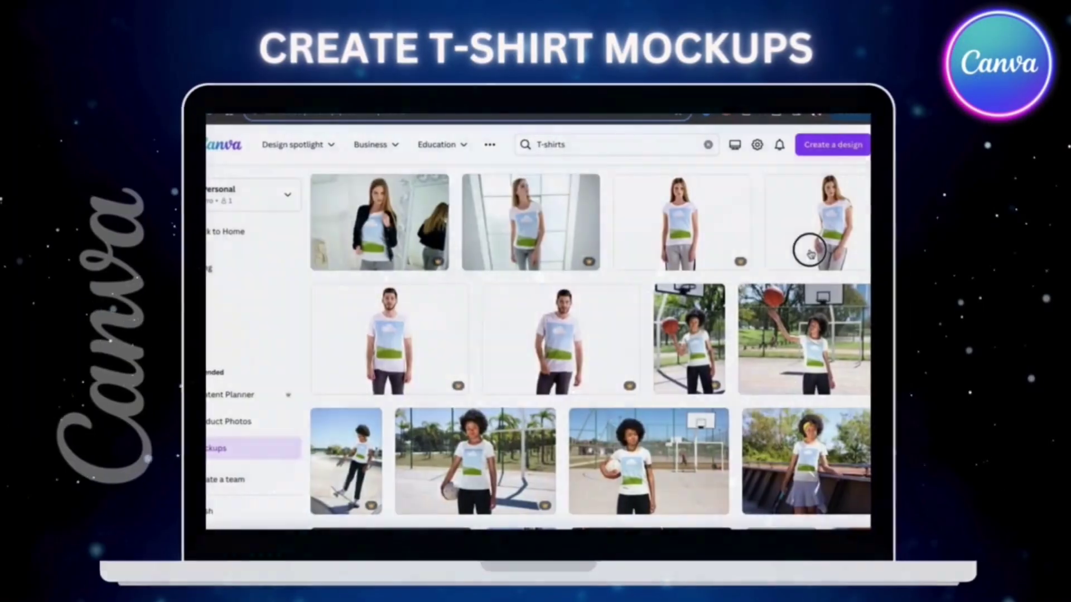
Step: Open the T-shirt mockup of the long-haired woman in grey trousers and apply the Create Mockups logo image to it
click(806, 251)
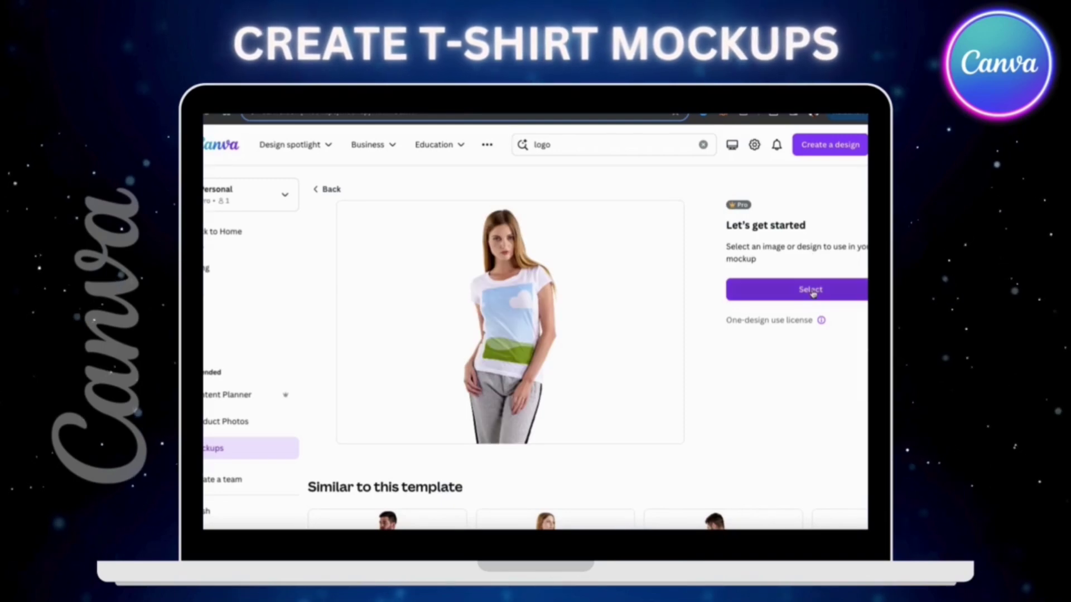
click(810, 289)
click(334, 261)
click(556, 495)
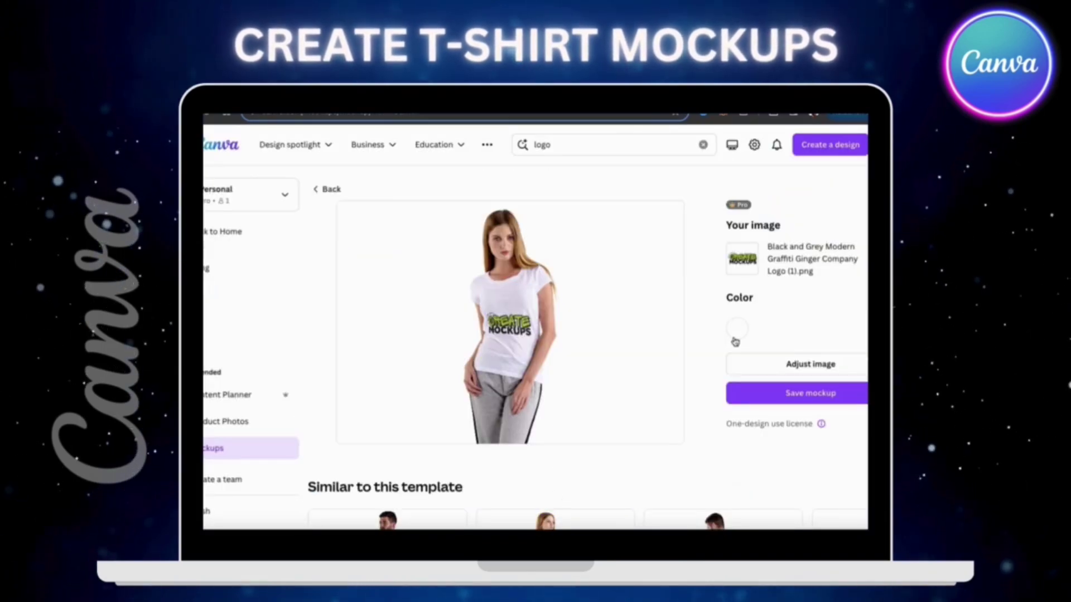
Step: Recolour the woman's T-shirt light purple and adjust the logo's placement higher on the chest
click(736, 328)
click(846, 424)
drag(847, 363, 786, 354)
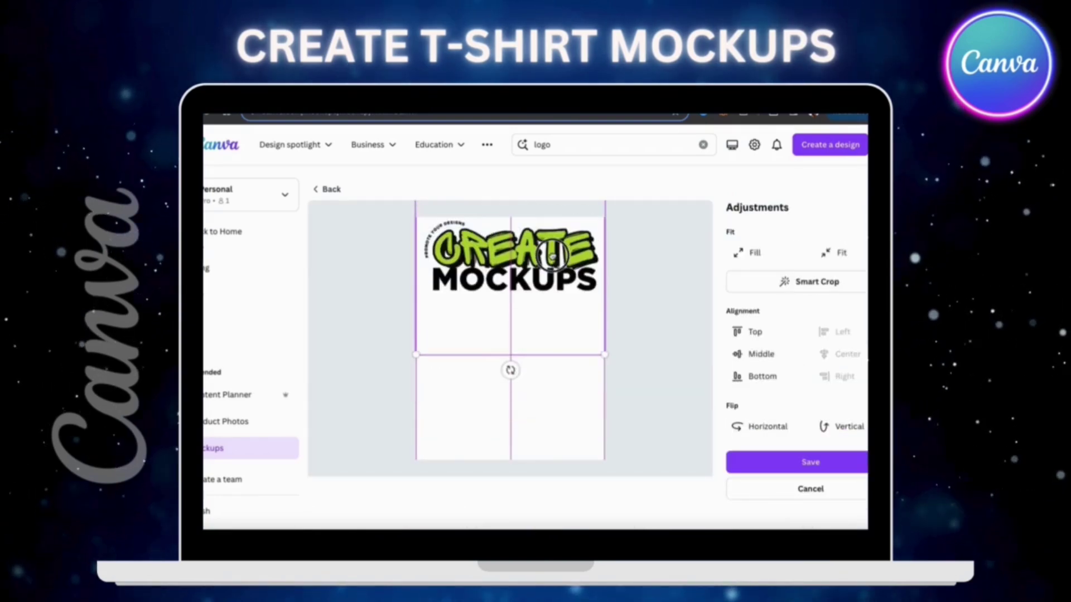
click(803, 463)
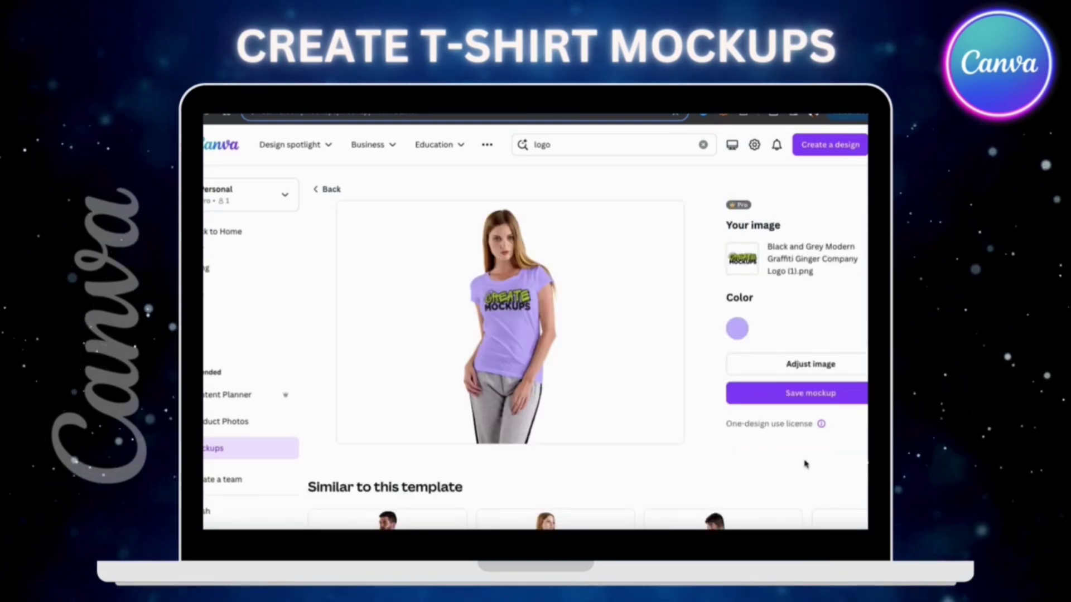
Step: Save the purple T-shirt mockup and close the save image options
click(826, 395)
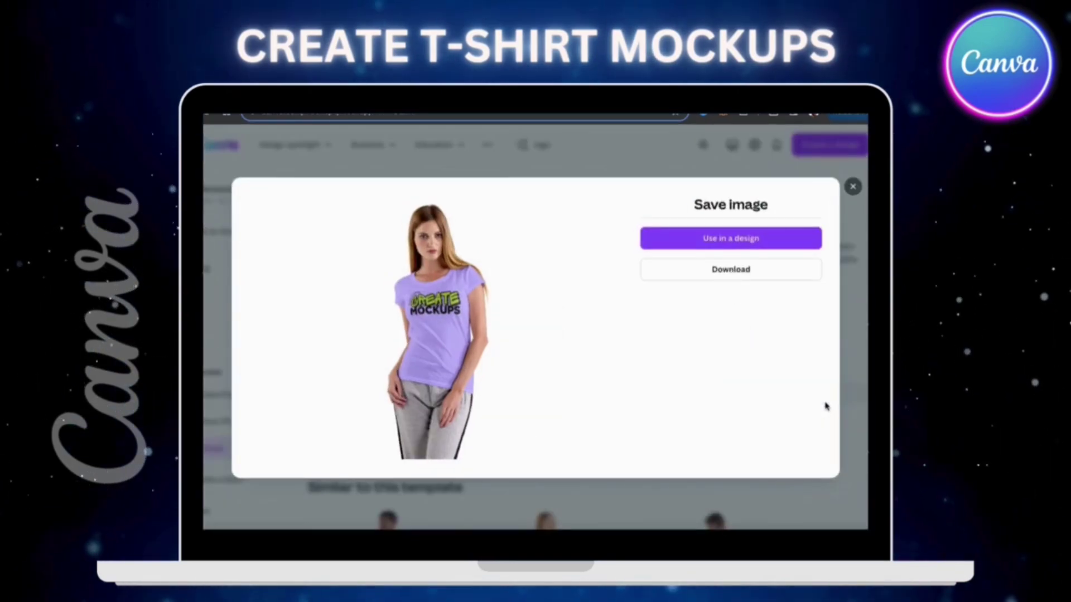
click(854, 187)
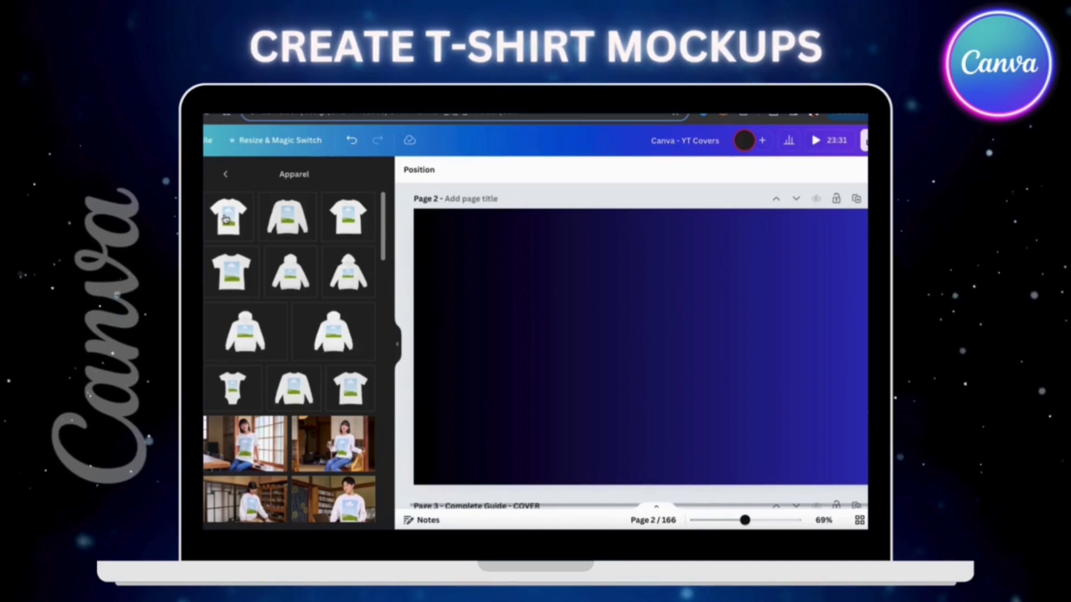
Step: Add the first plain white T-shirt mockup from Apparel to page 2 and enlarge it to nearly the full page height
click(226, 219)
drag(713, 282, 797, 216)
drag(662, 295, 657, 296)
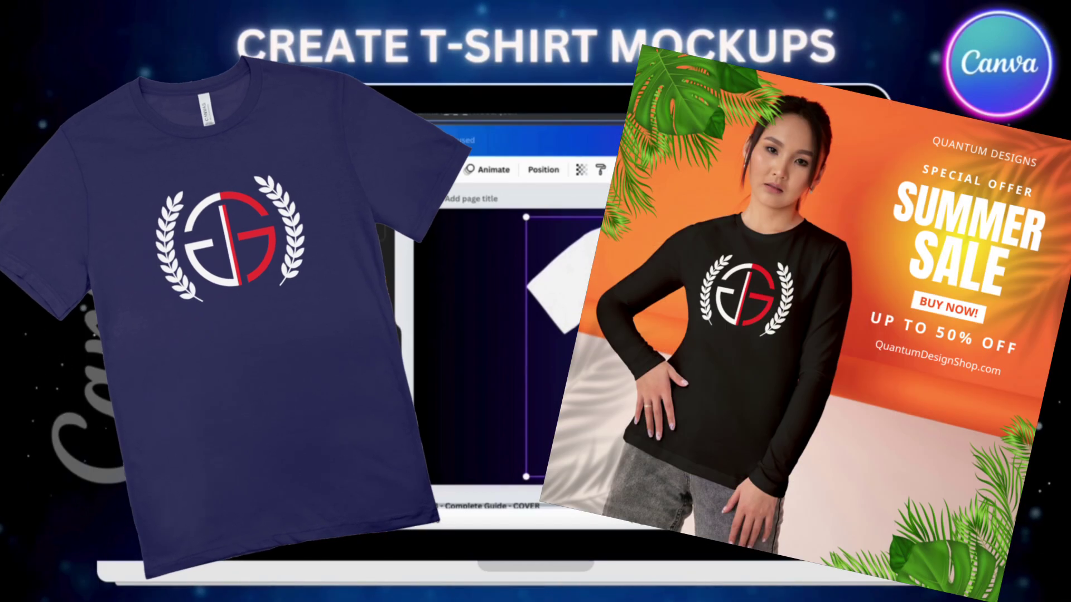
Step: Edit the T-shirt mockup on page 2 to show the Create Mockups logo on a red shirt
click(411, 174)
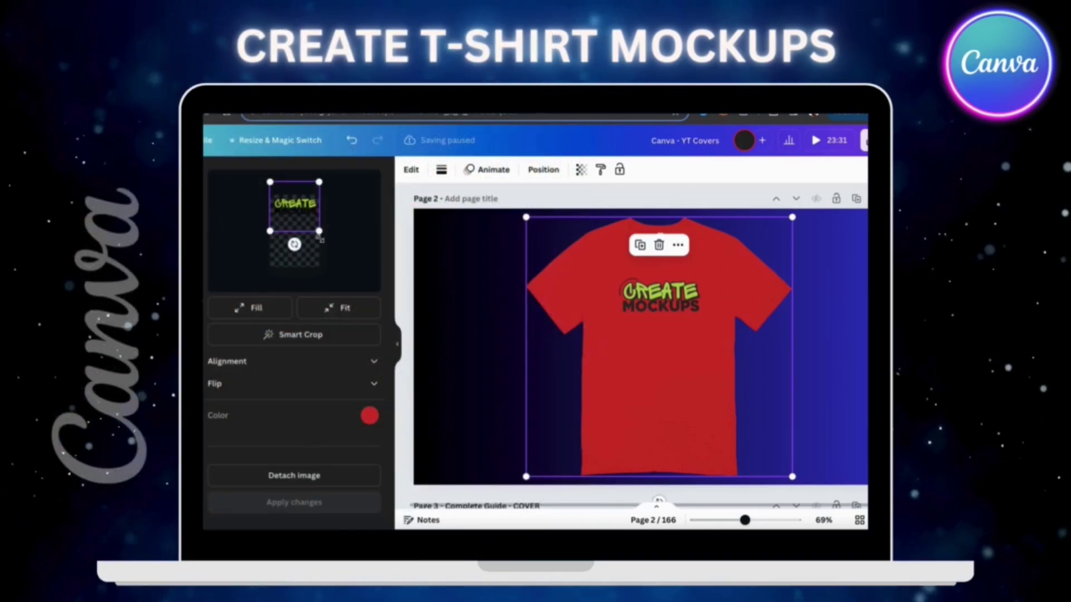
click(445, 316)
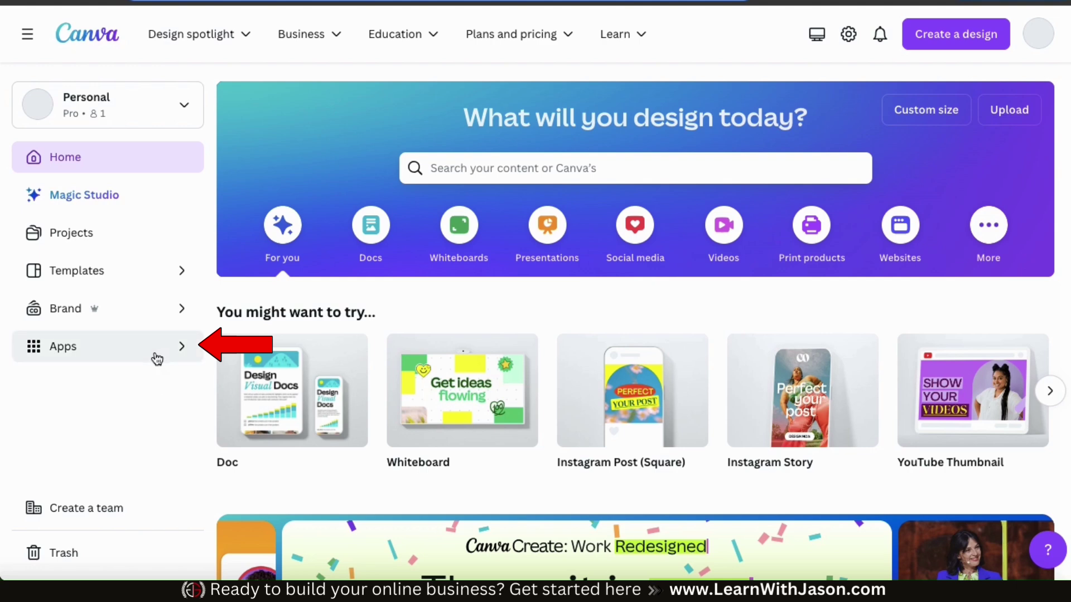
Step: Open the Mockups app from the recommended apps
click(76, 358)
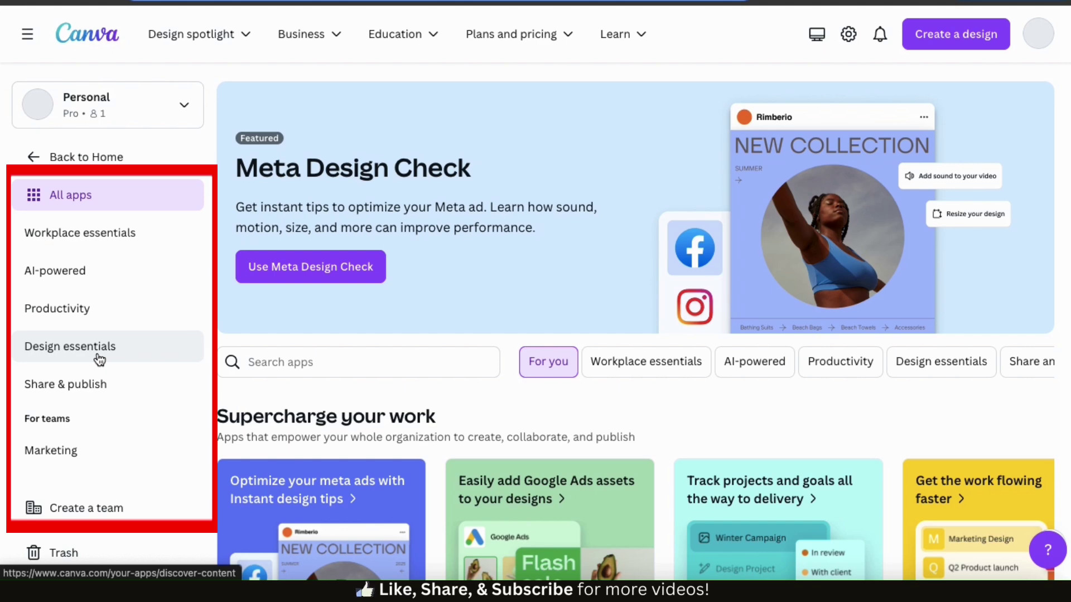
scroll(99, 360, down, 5)
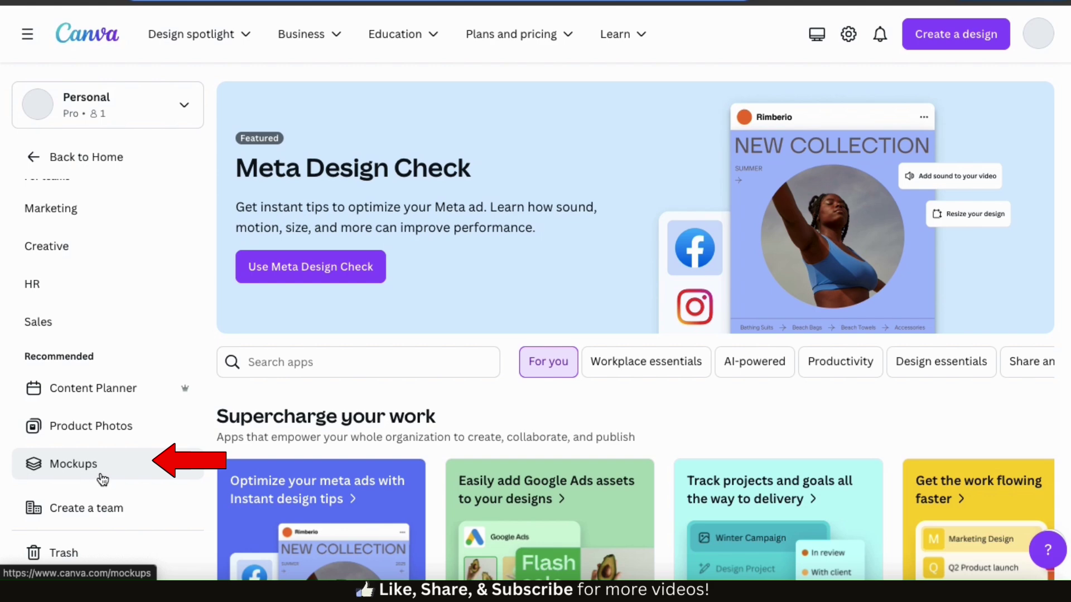
click(84, 478)
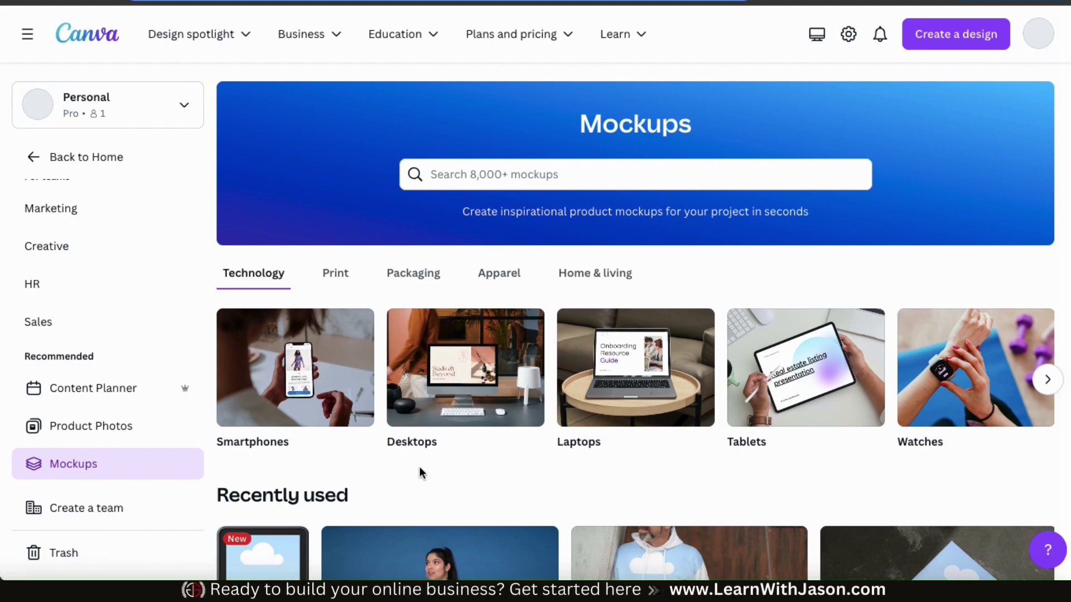
Step: Look through the Print, Packaging, Apparel and Home & living mockup categories and open the T-shirts collection in Apparel
click(347, 273)
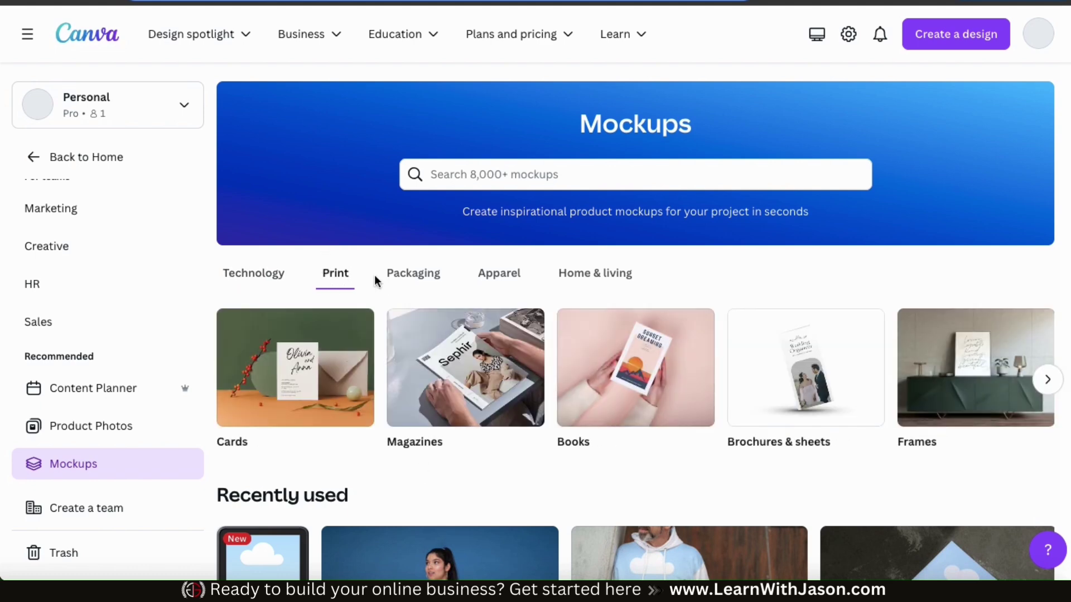
click(410, 277)
click(489, 273)
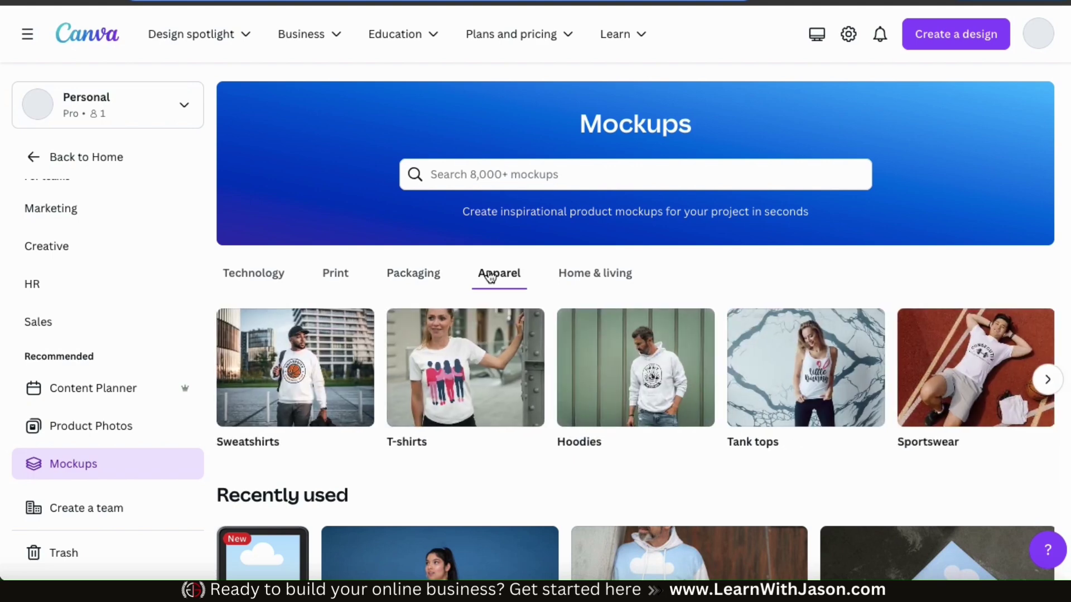
click(585, 278)
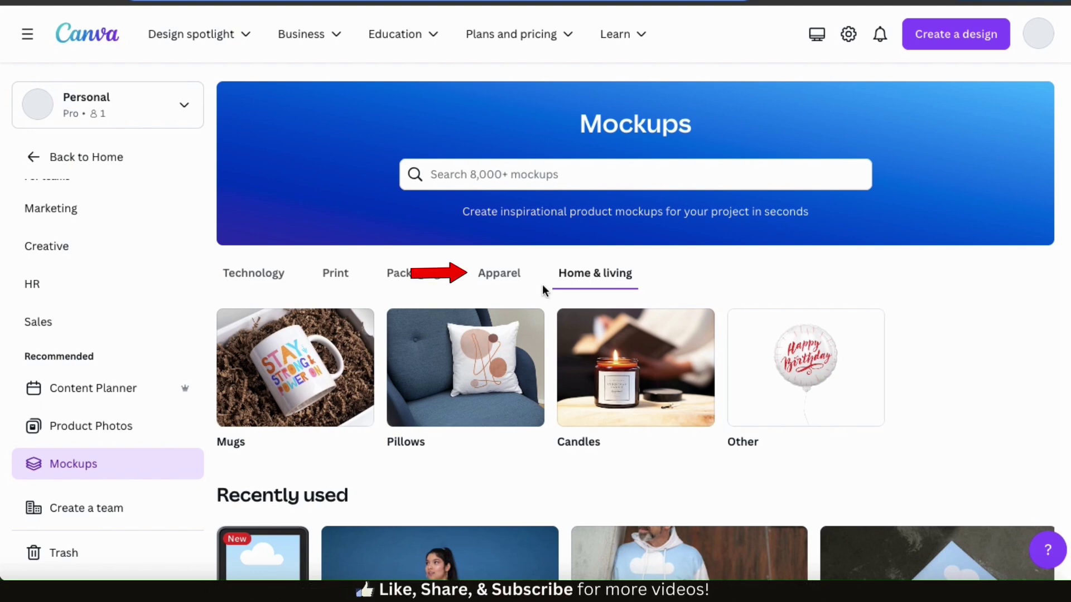
click(505, 285)
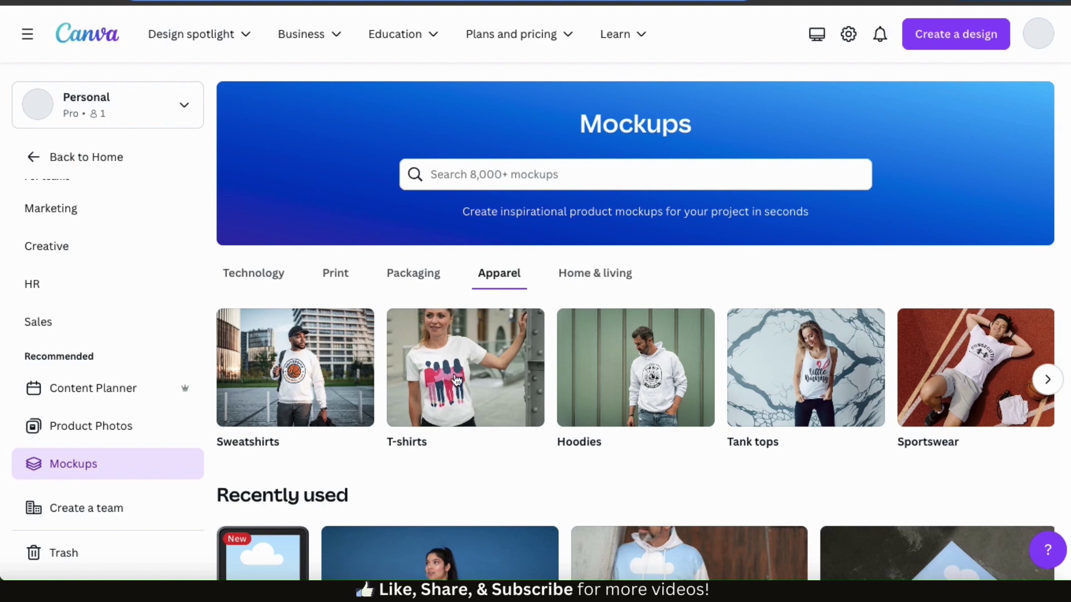
click(459, 392)
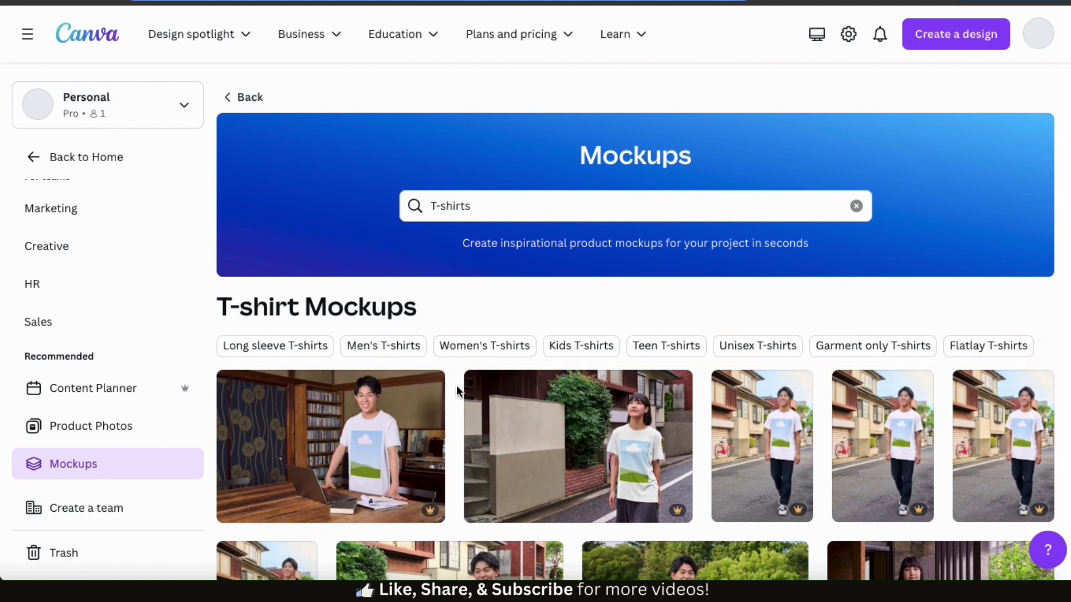
Step: Browse the T-shirt mockups and check what the Pro badge on the templates means
scroll(456, 390, down, 3)
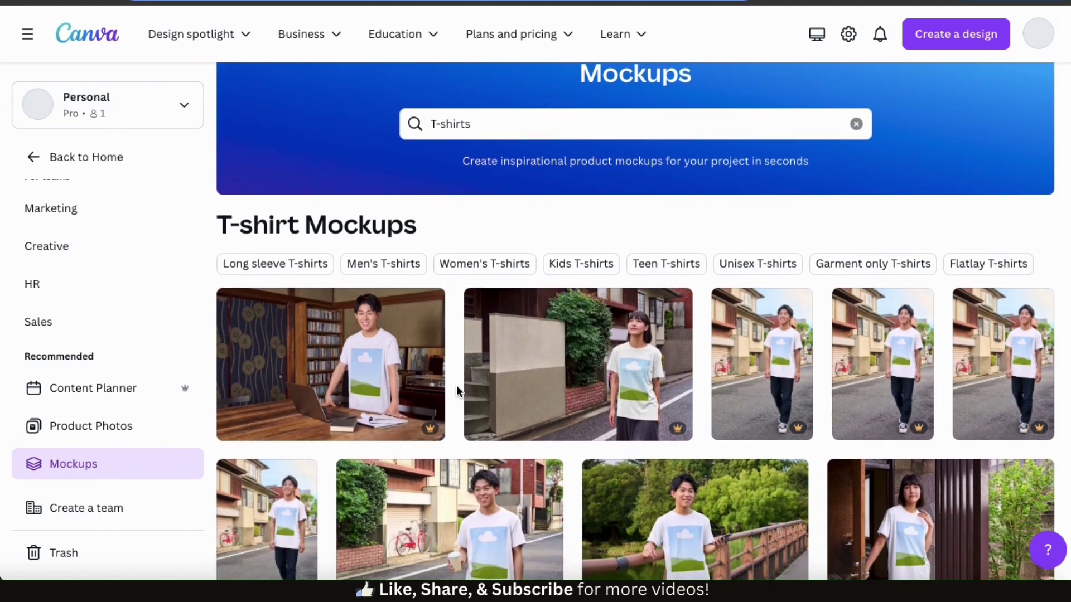
scroll(456, 386, down, 8)
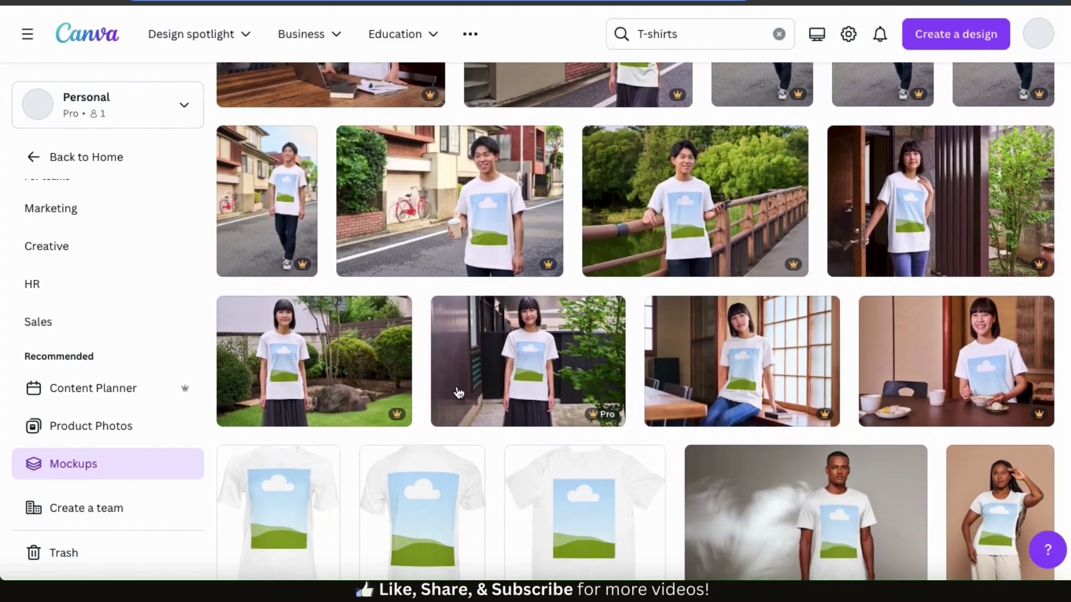
scroll(458, 390, down, 5)
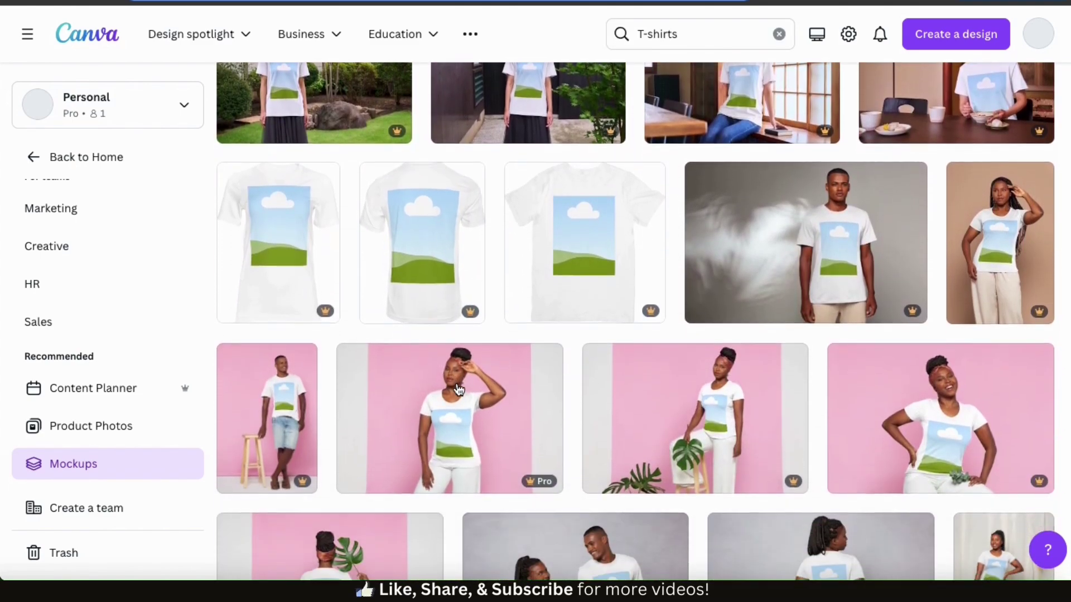
scroll(456, 385, down, 6)
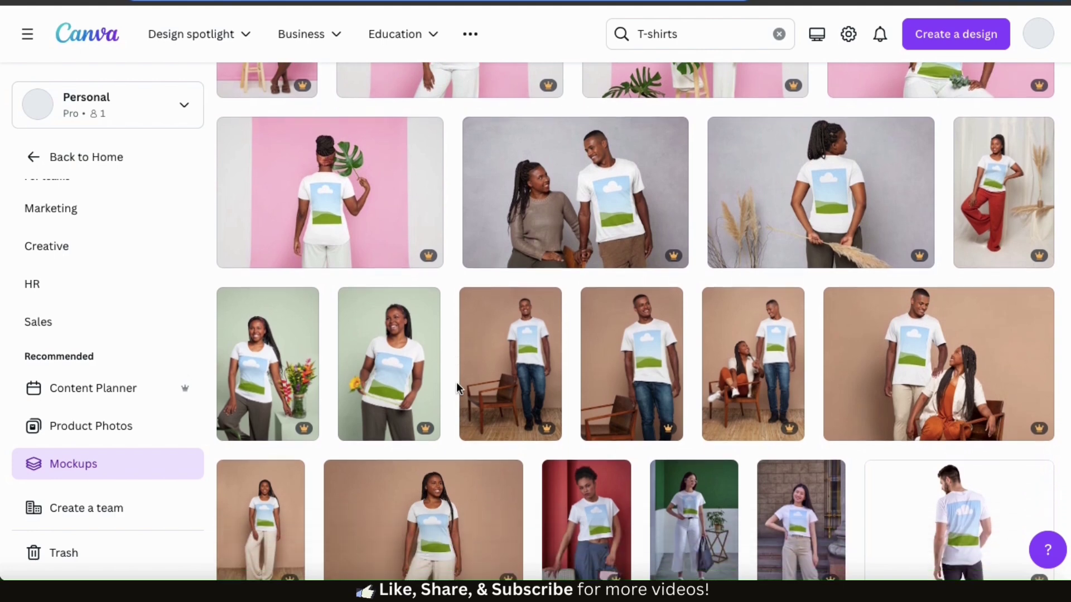
scroll(456, 386, down, 6)
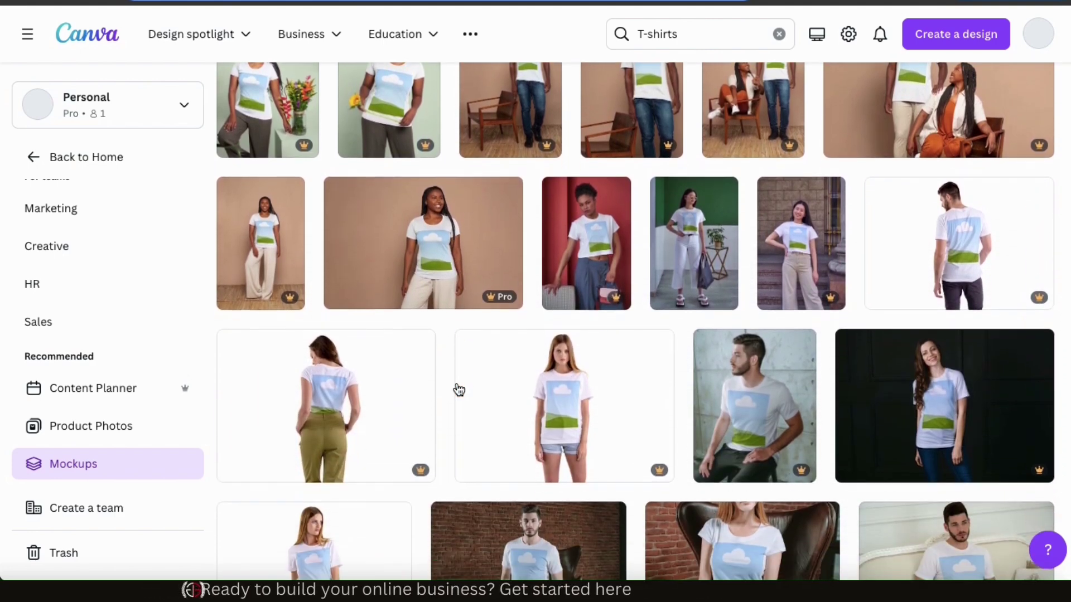
scroll(457, 388, down, 2)
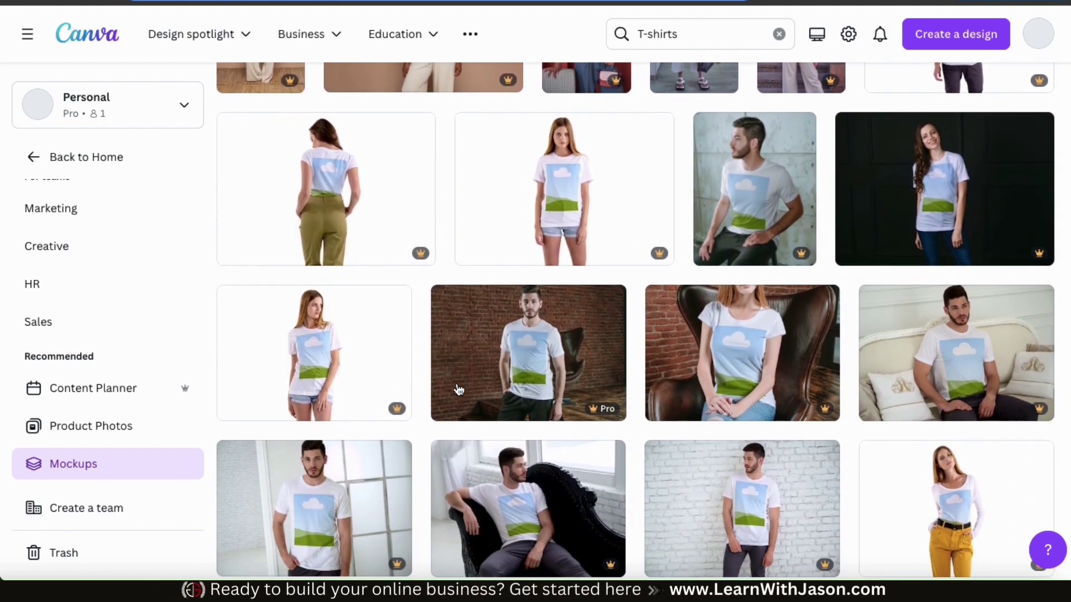
scroll(456, 387, down, 10)
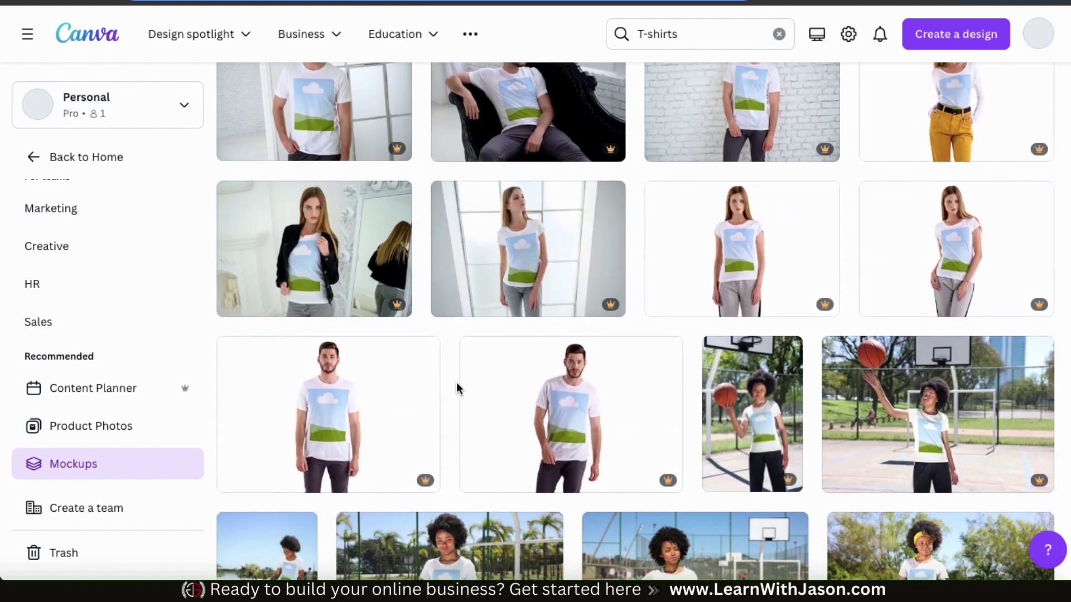
scroll(458, 388, down, 6)
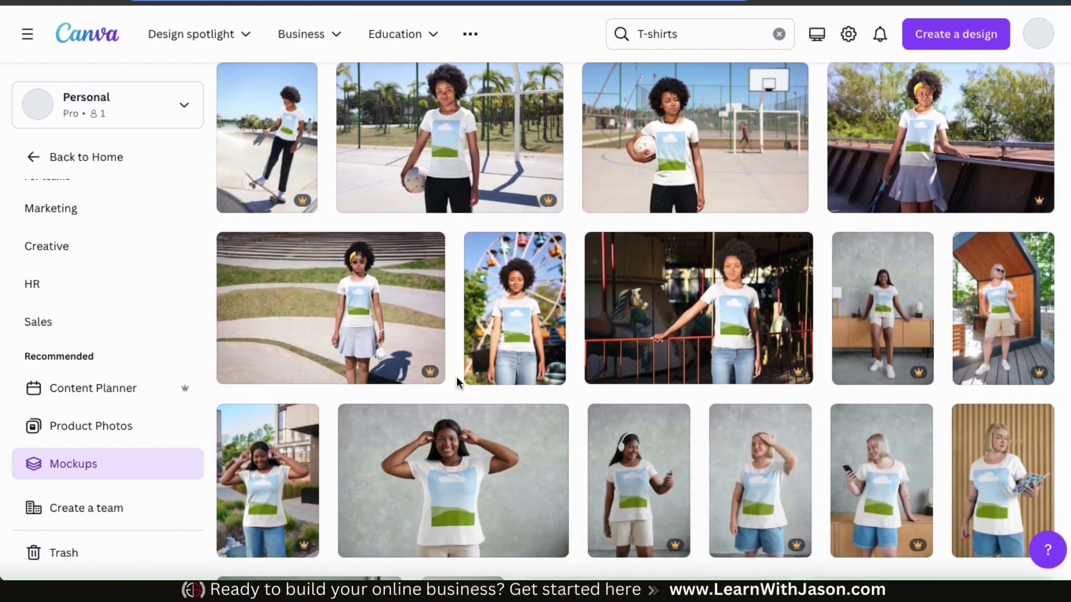
scroll(457, 382, down, 4)
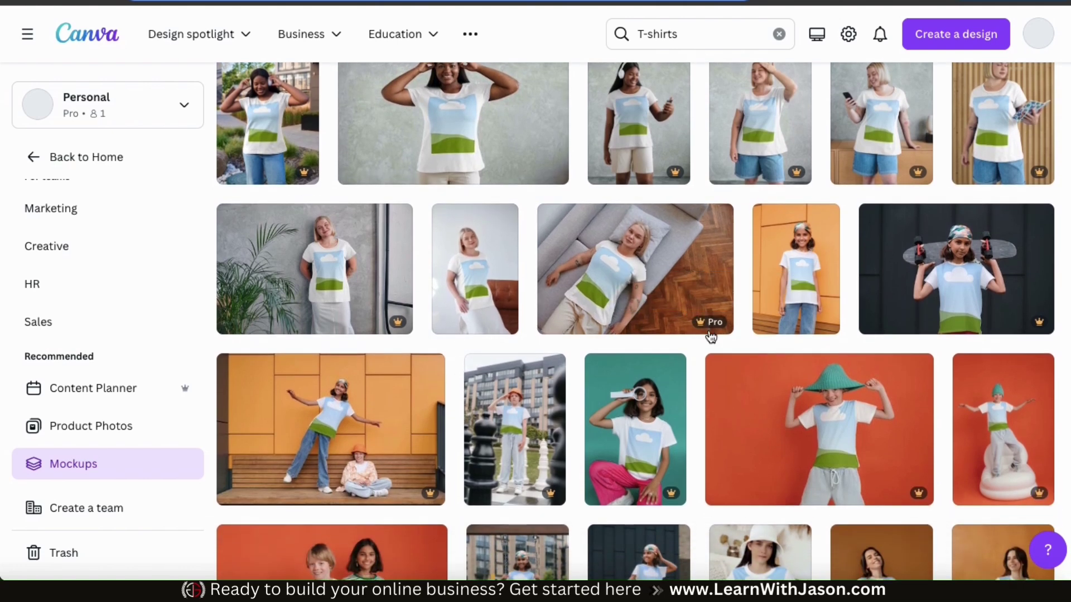
mouse_move(715, 323)
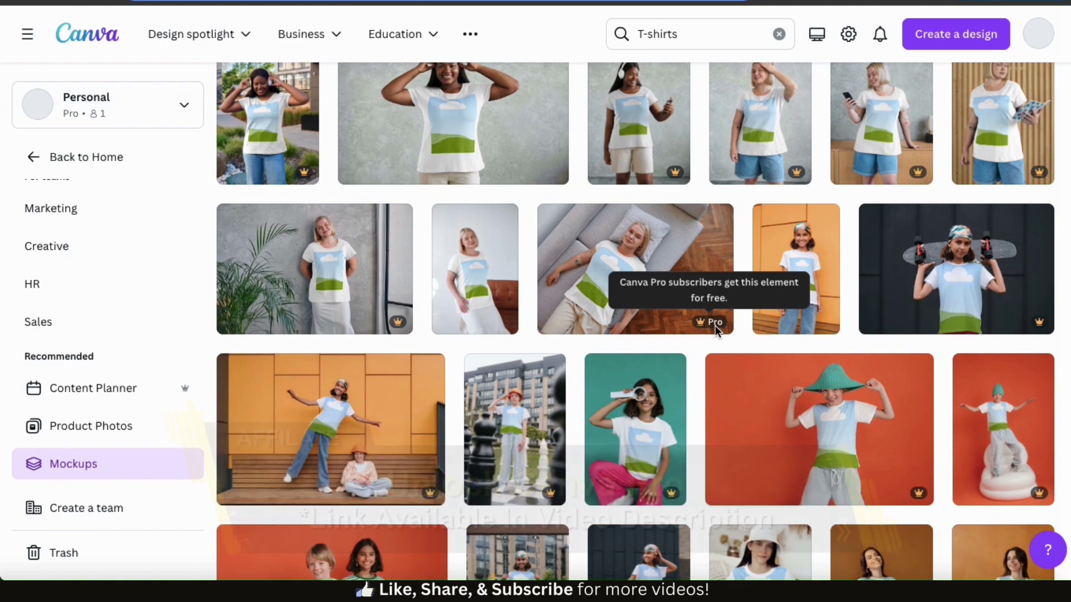
scroll(703, 340, down, 10)
scroll(695, 353, down, 2)
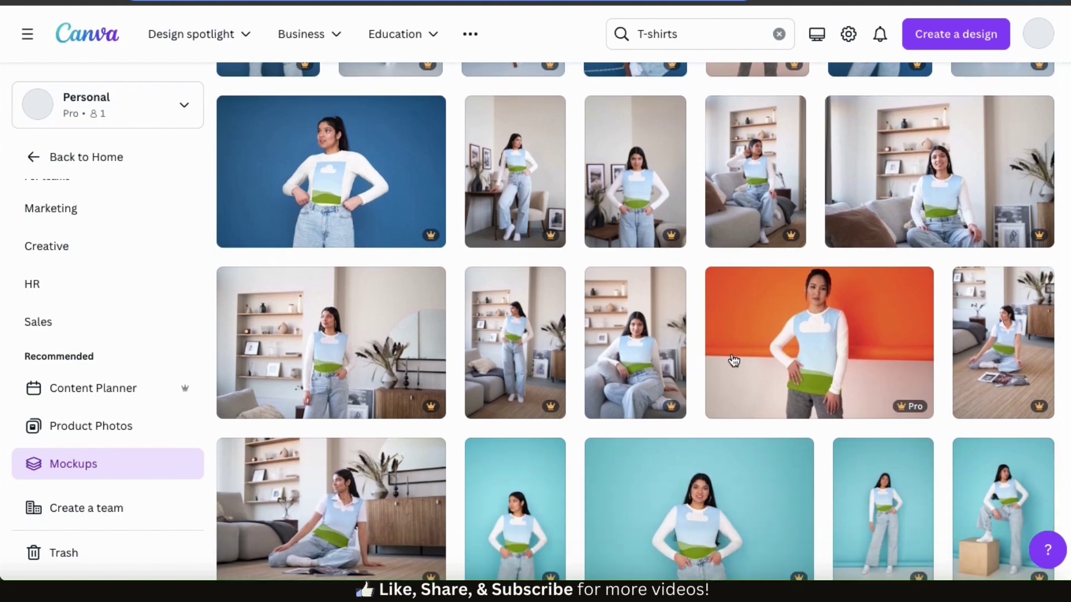
Step: Open the long-sleeve shirt mockup of the woman against the orange wall and look over its similar templates
click(827, 364)
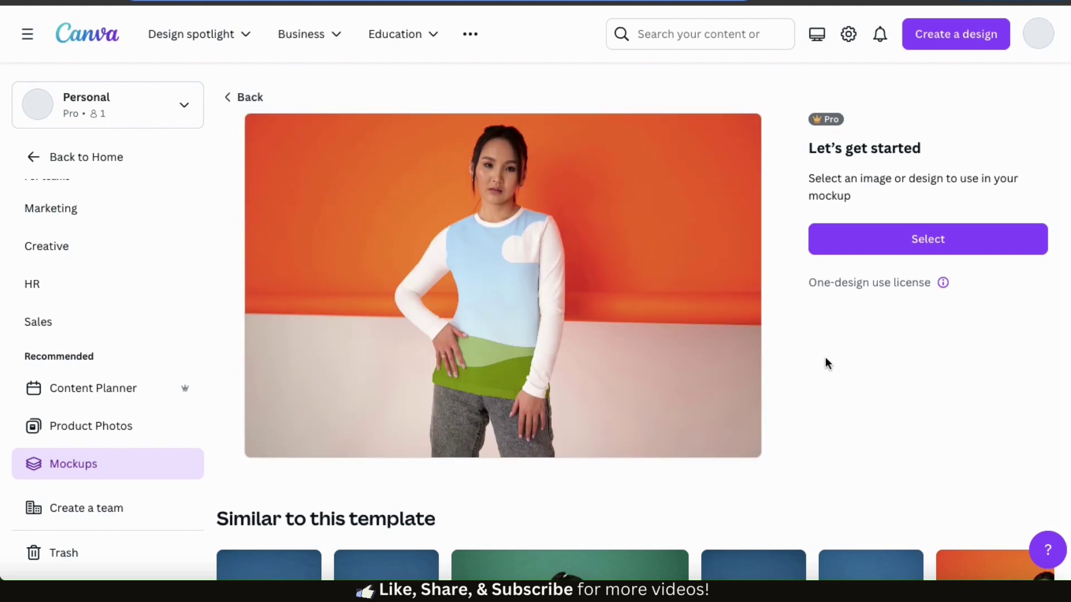
scroll(825, 363, down, 3)
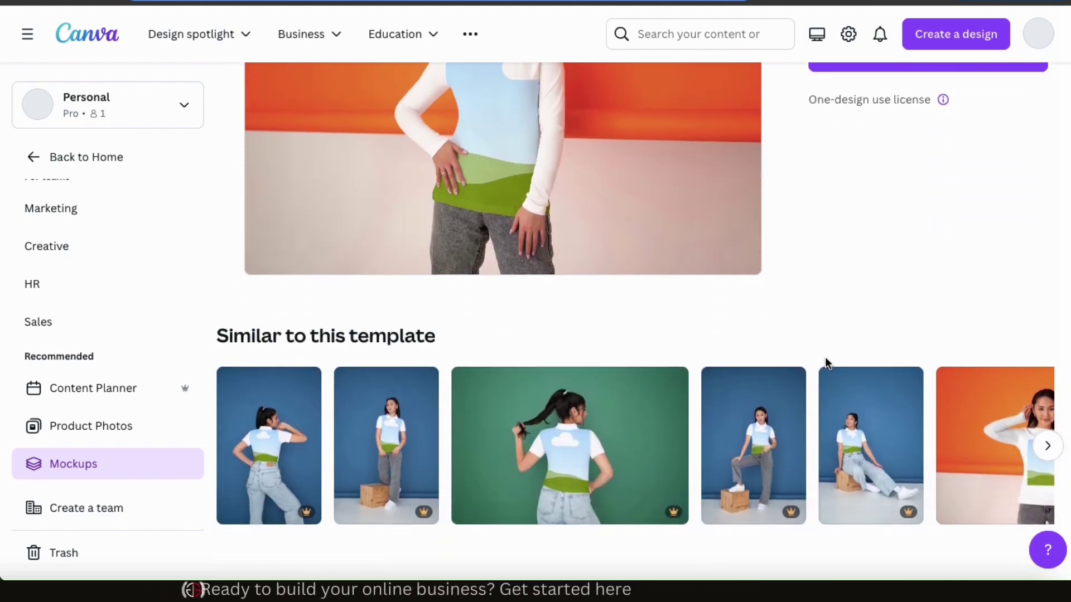
scroll(853, 441, right, 3)
scroll(853, 441, left, 5)
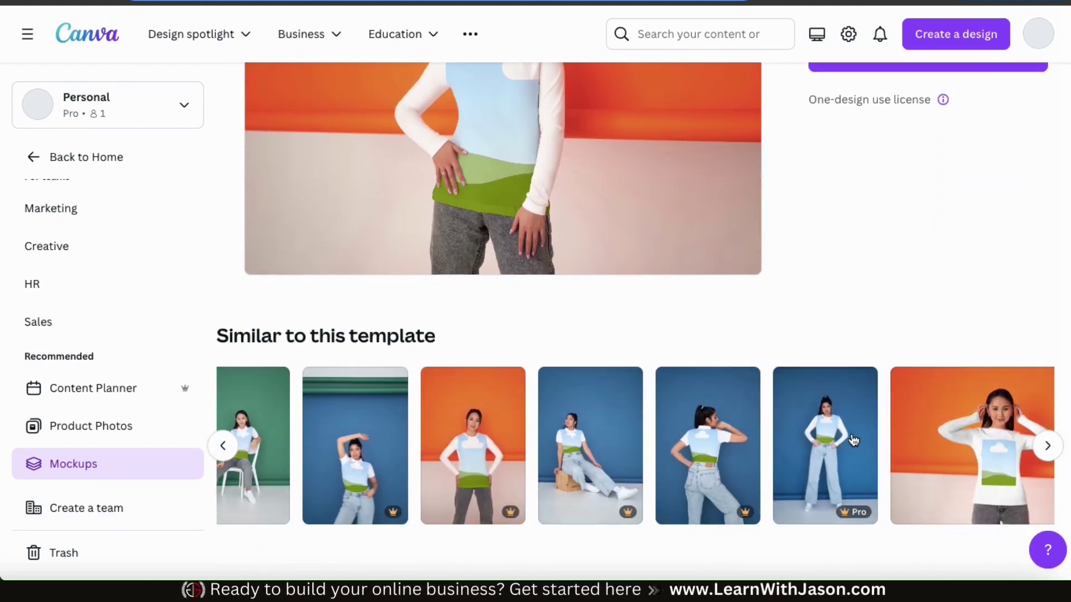
scroll(854, 441, right, 1)
scroll(944, 296, up, 3)
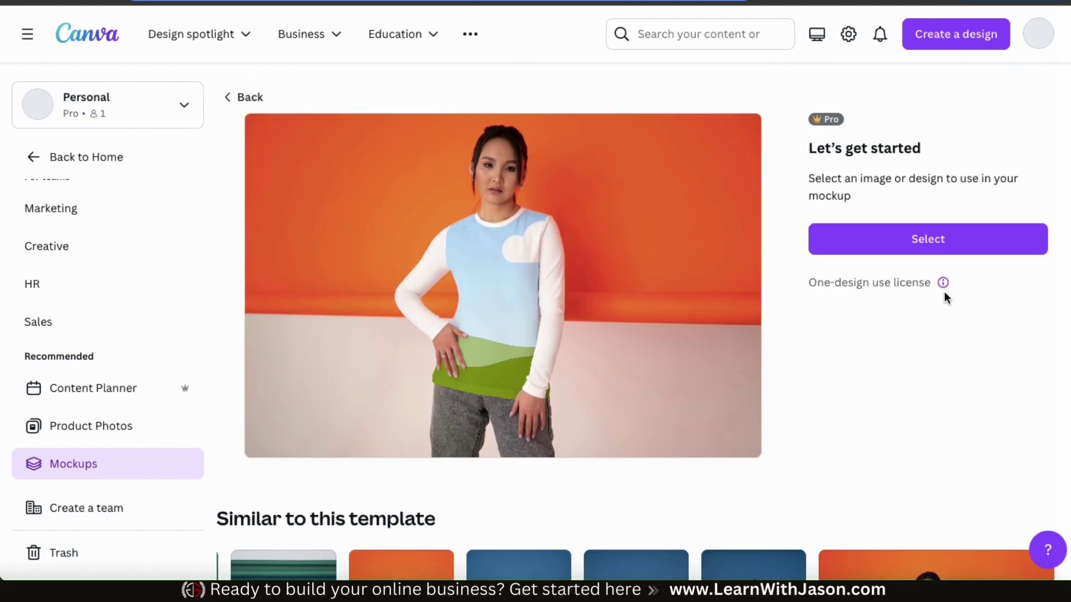
Step: Upload JG Logo.png from the Desktop and select it as the image for the long-sleeve shirt mockup
click(932, 240)
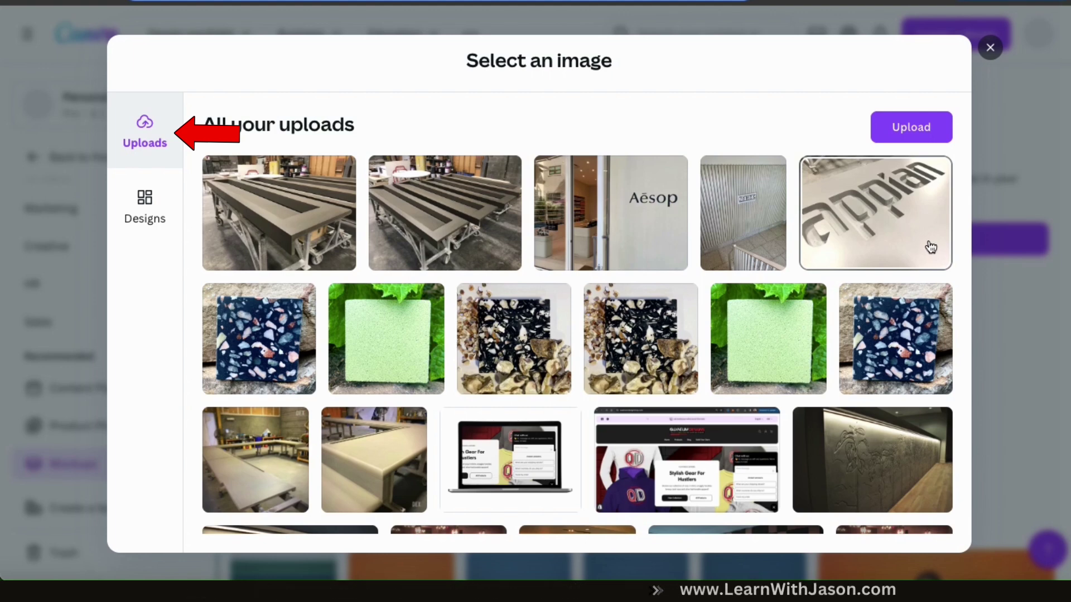
click(158, 228)
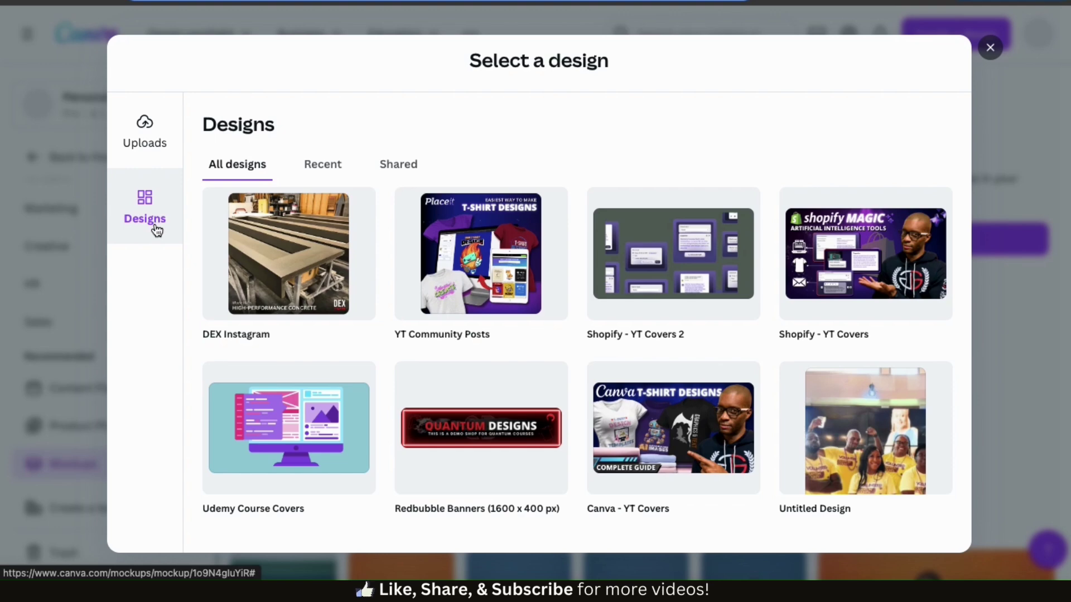
click(149, 152)
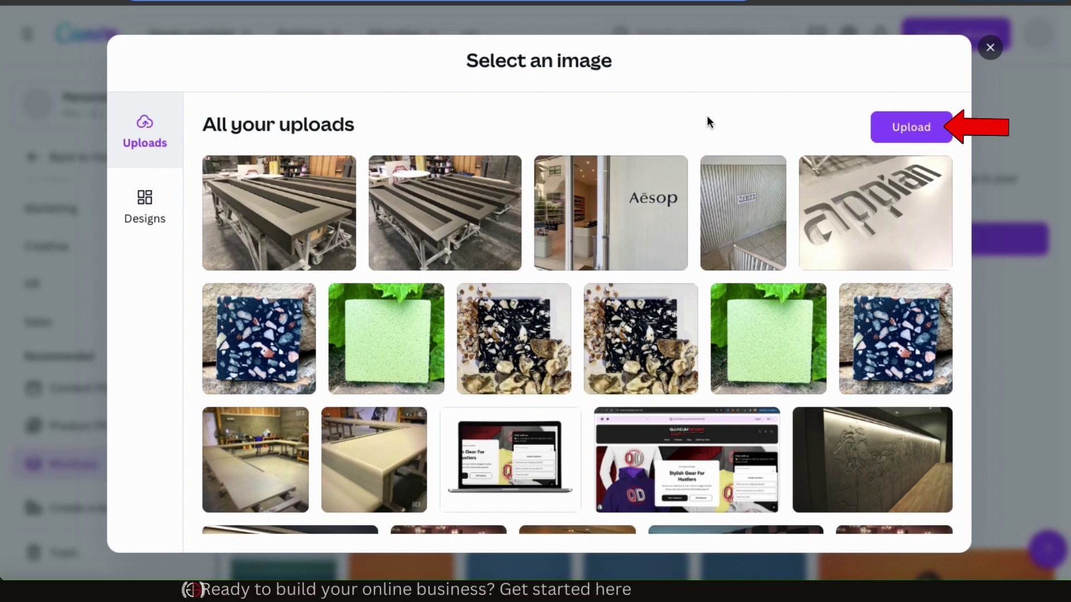
click(881, 134)
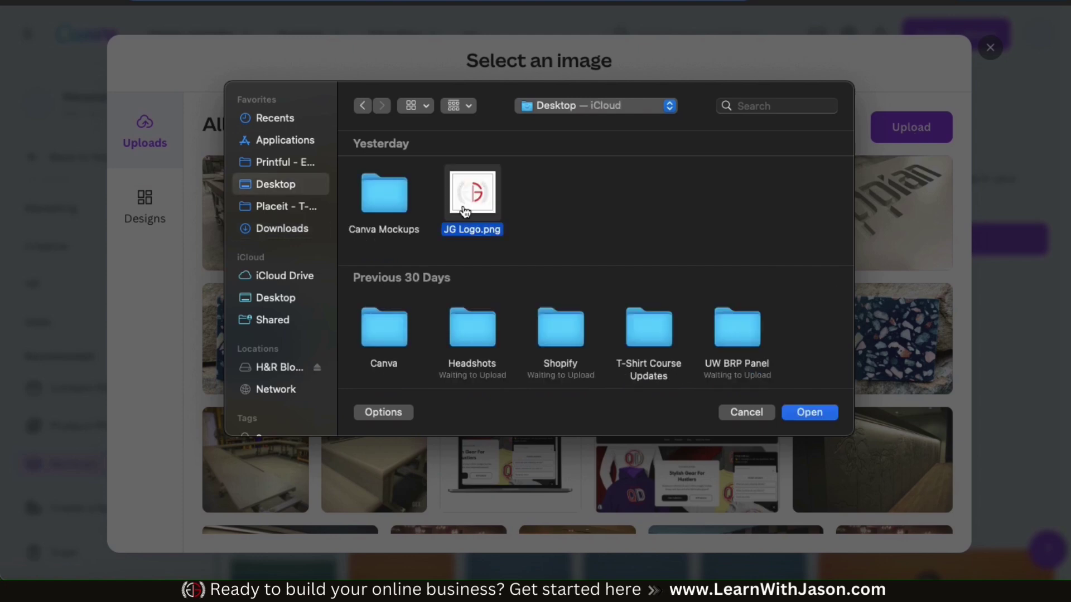
double_click(466, 211)
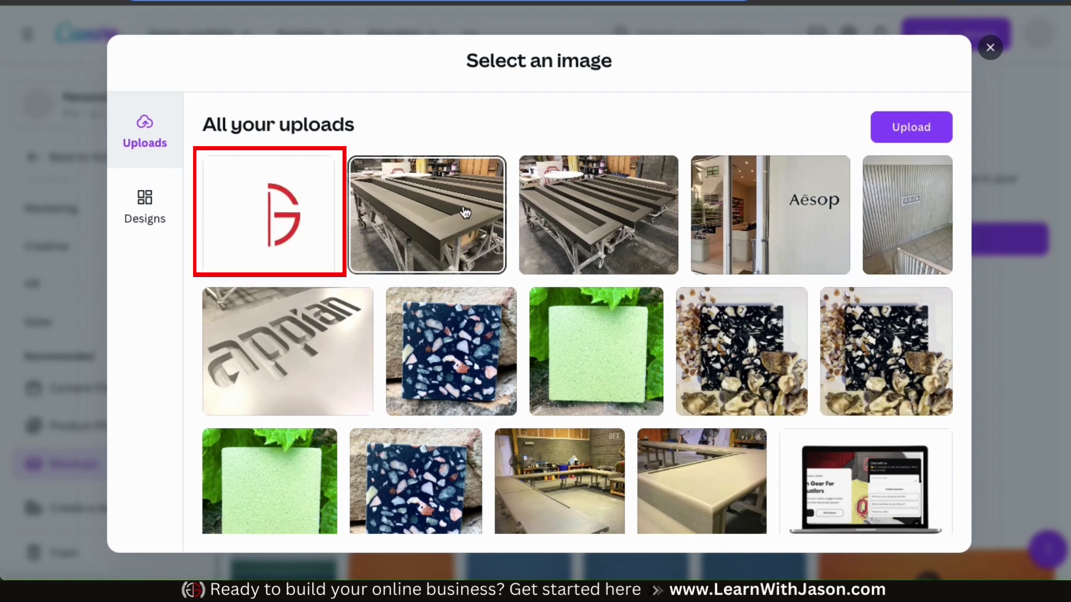
click(277, 222)
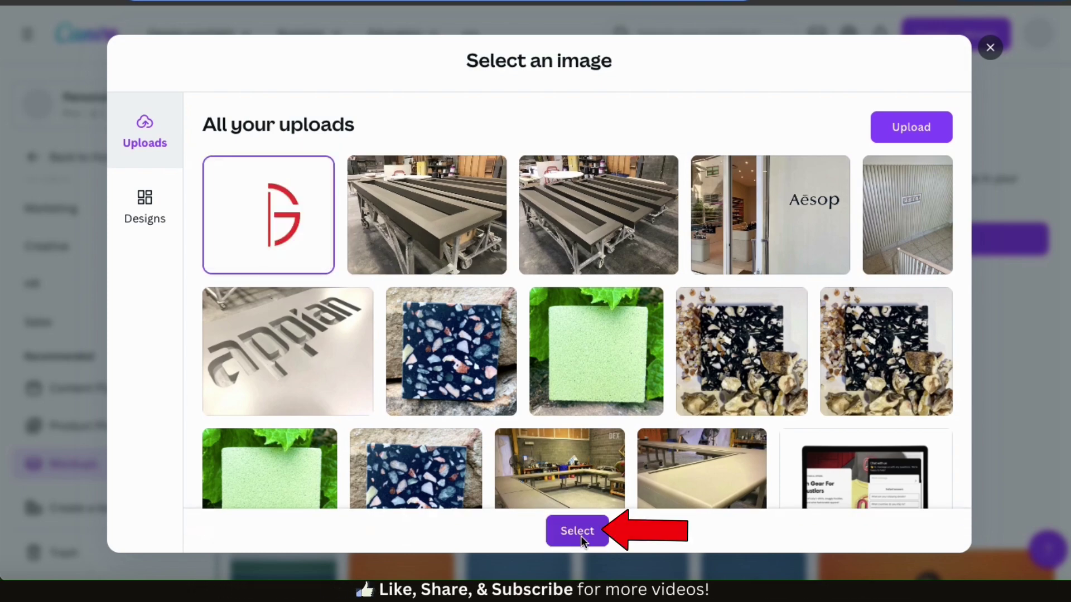
click(580, 536)
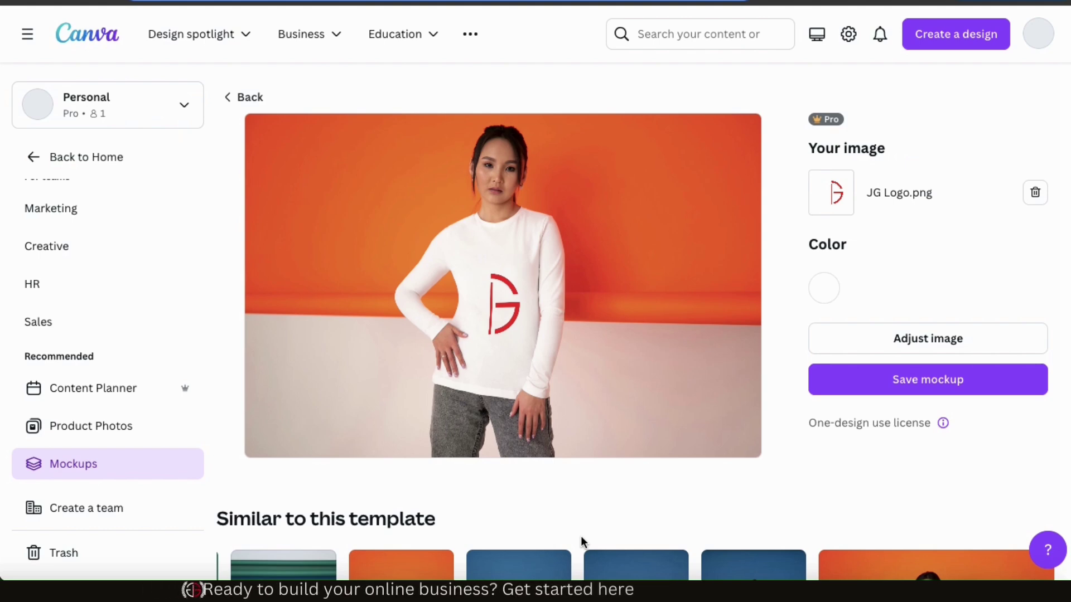
Step: Set the mockup's shirt color to black, #000000
click(830, 290)
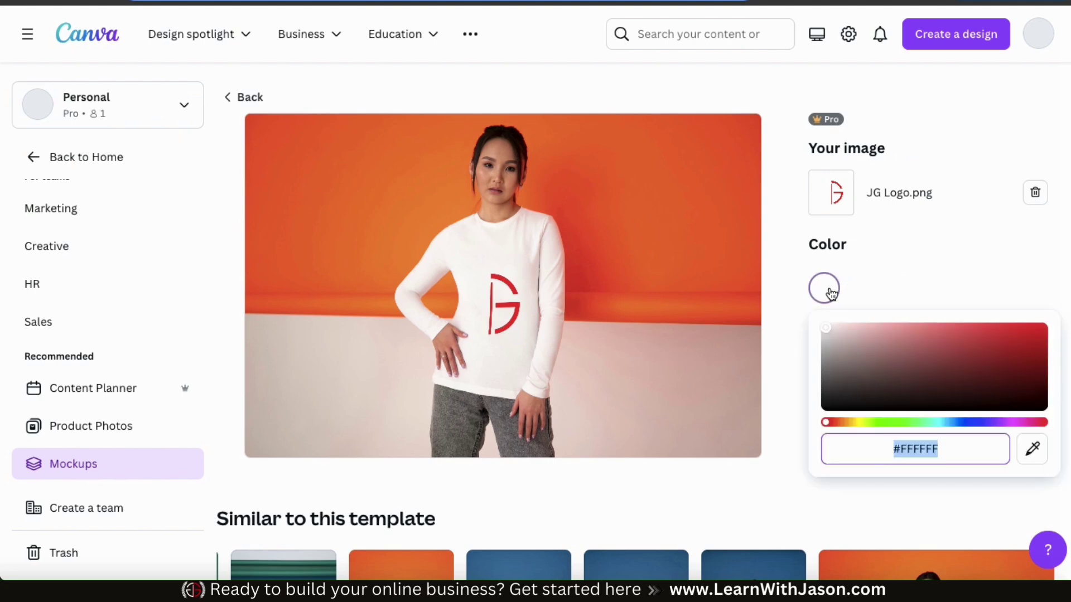
drag(828, 329, 822, 427)
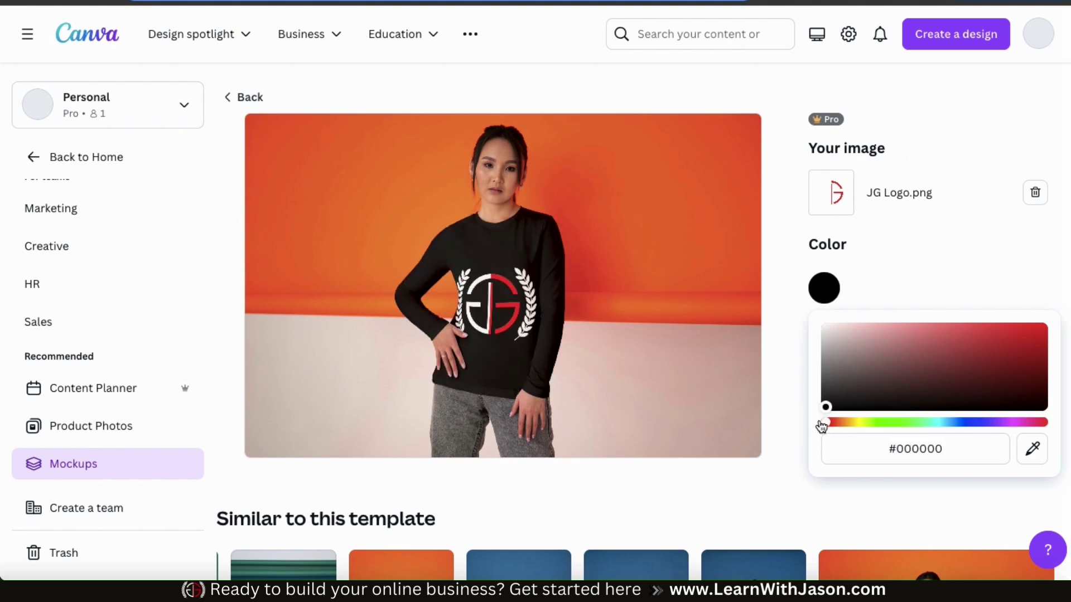
click(907, 274)
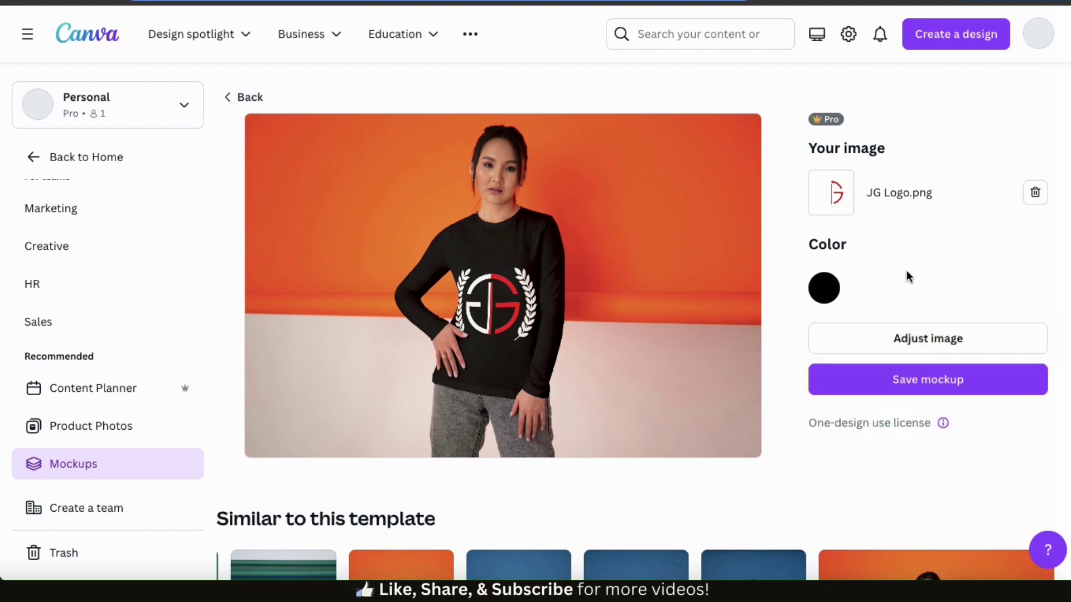
Step: Adjust the logo image by shrinking it, centering it on the upper chest of the shirt, and save the adjustment
click(927, 341)
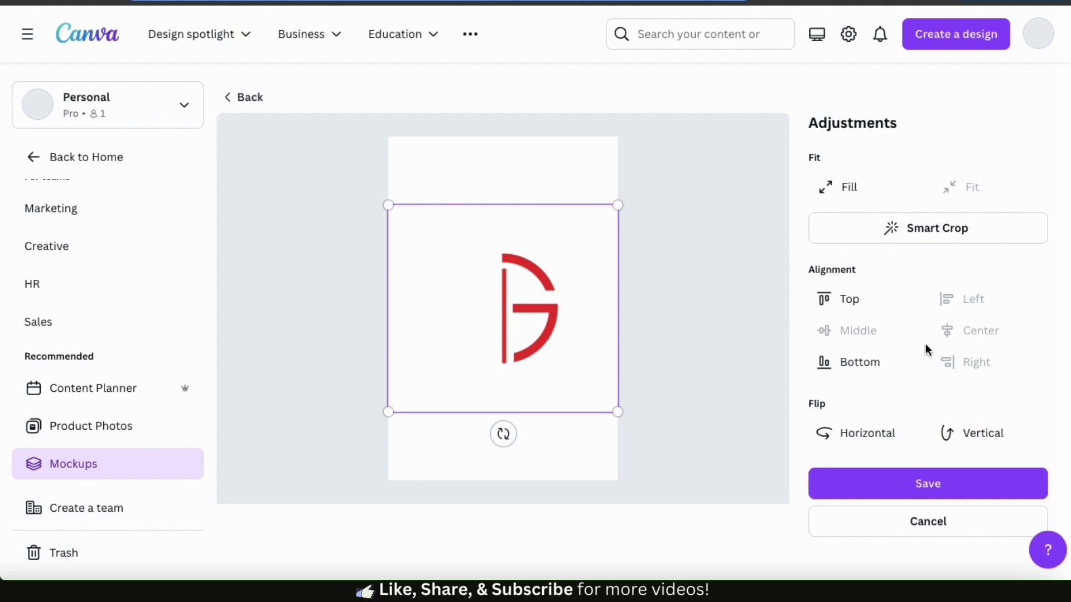
drag(618, 411, 553, 354)
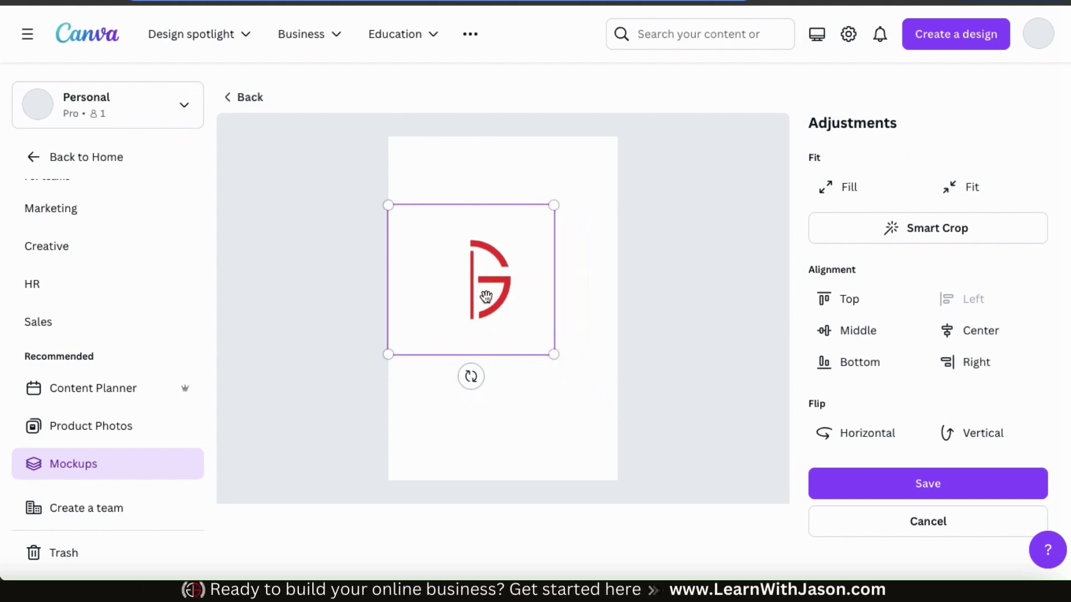
drag(465, 284, 497, 191)
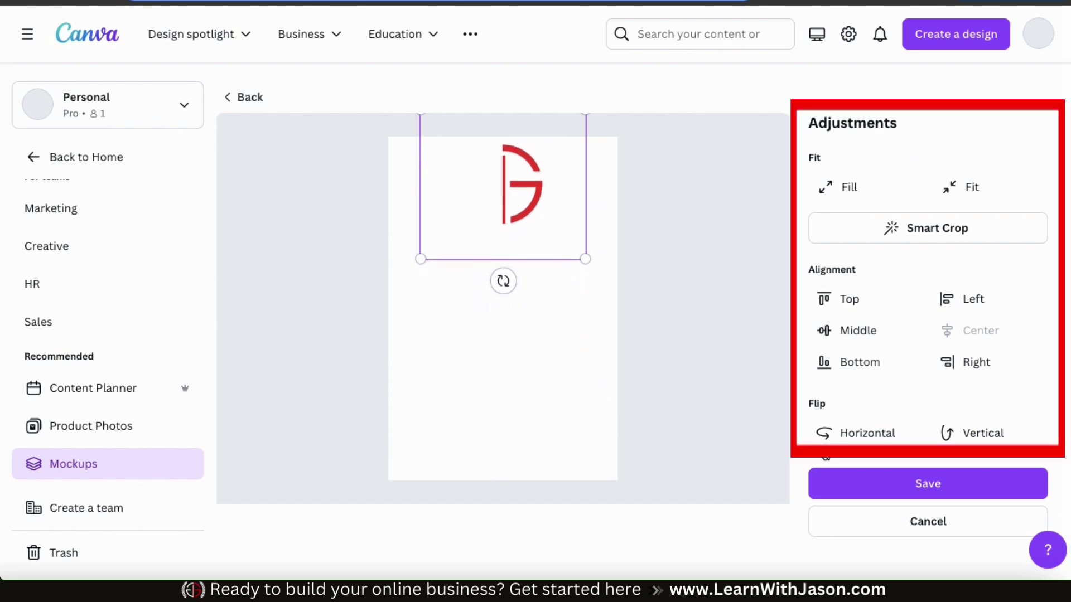
drag(506, 206, 511, 263)
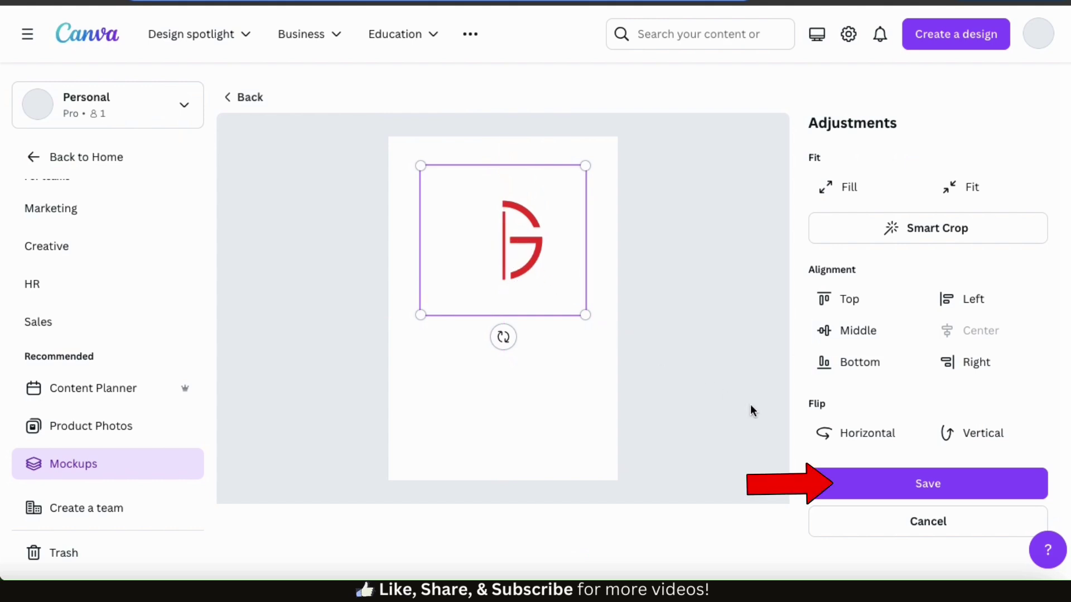
click(894, 483)
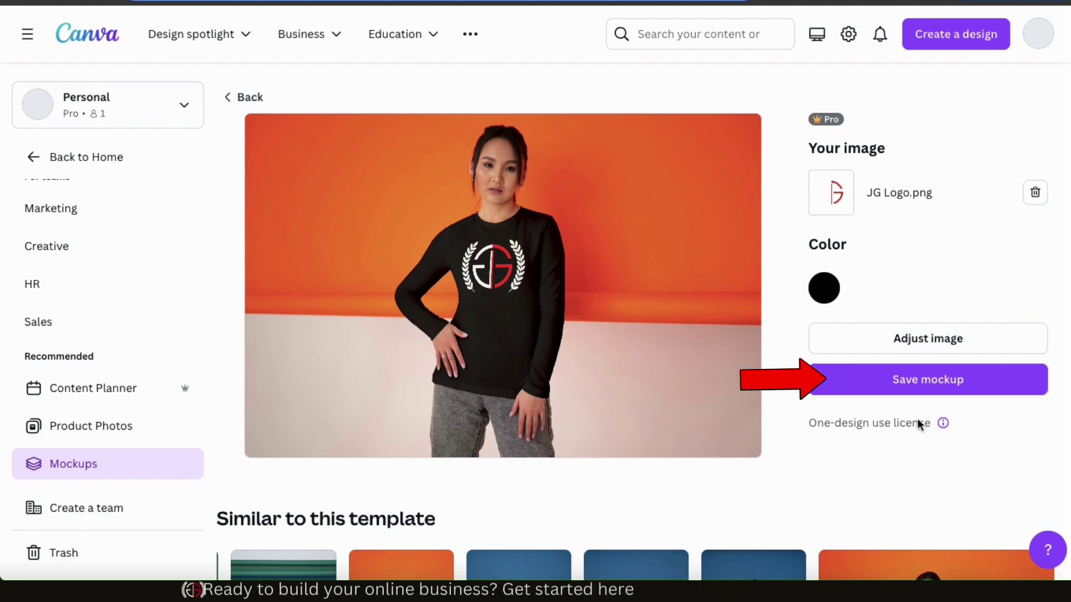
Step: Save the mockup, download its image, and use it in a new Instagram Post (Square) design
click(916, 389)
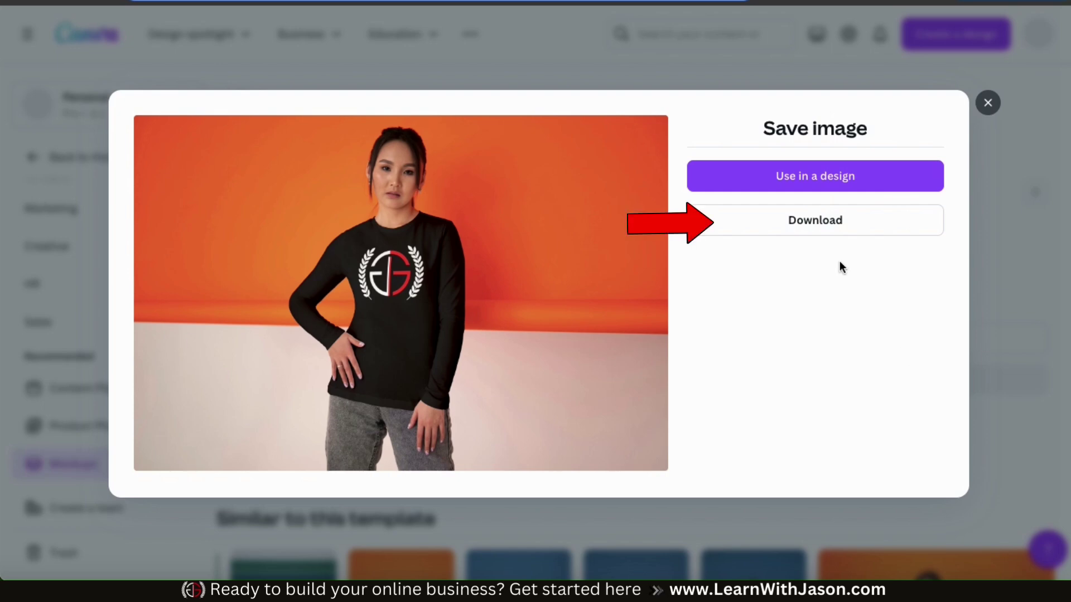
click(835, 229)
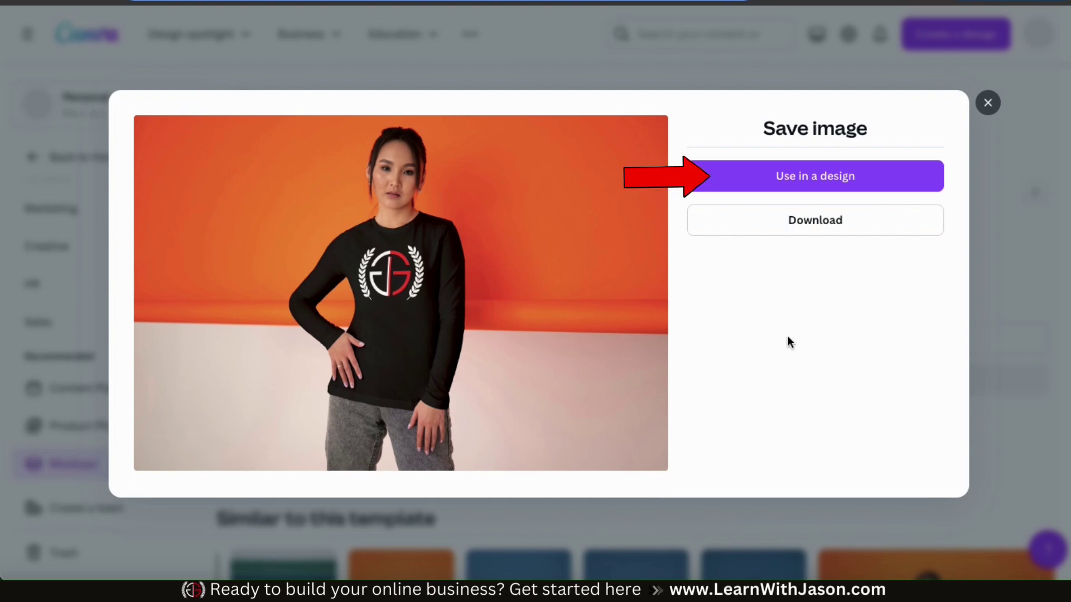
click(809, 184)
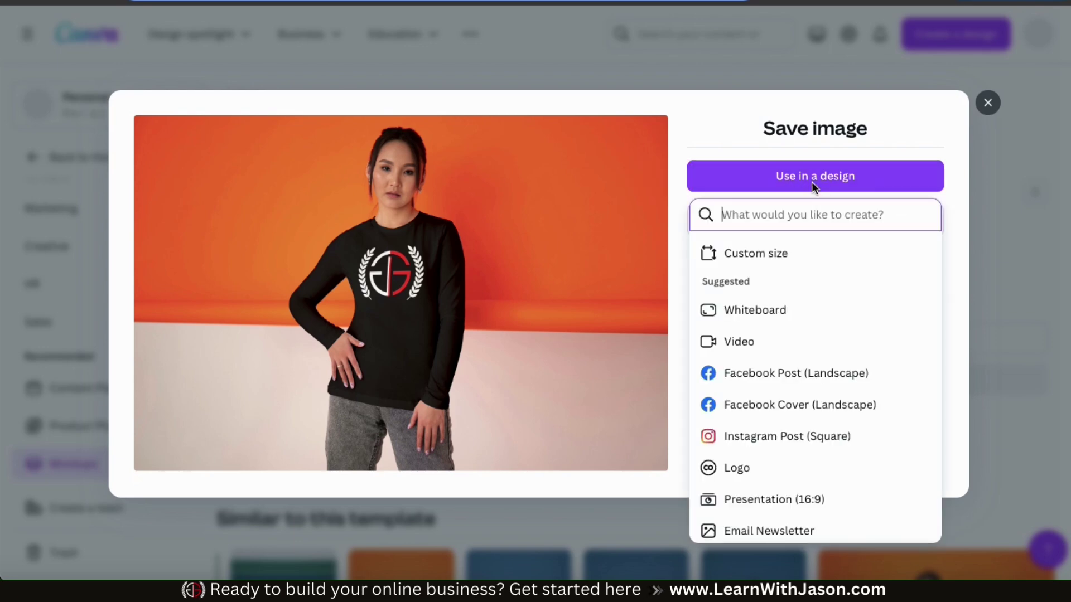
click(792, 441)
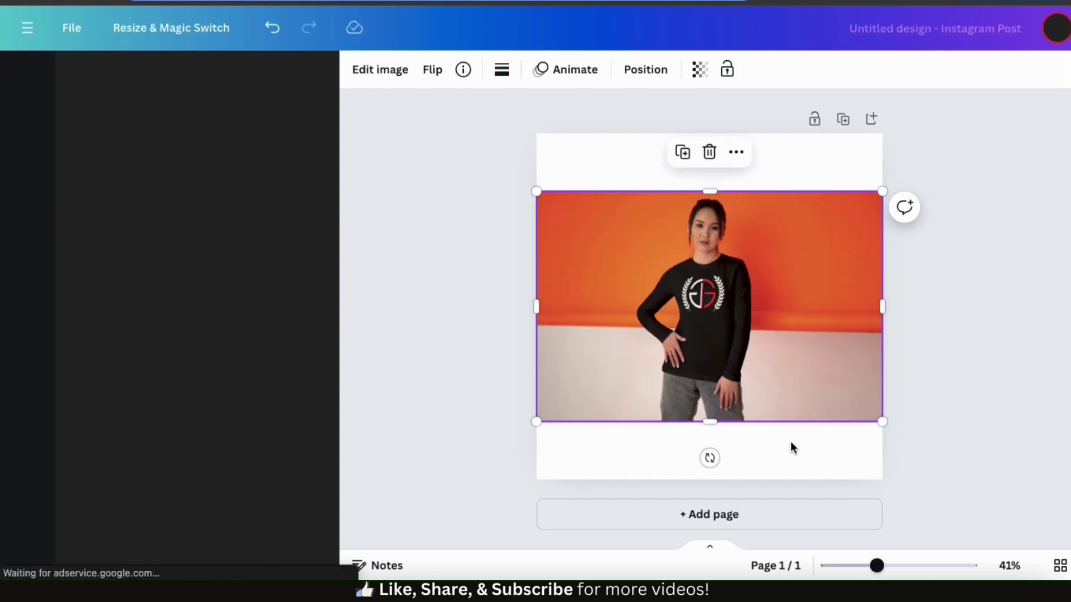
Step: Enlarge the mockup image to cover the whole square page and shift it so the woman stands left of center
drag(882, 191, 982, 124)
drag(537, 422, 426, 495)
drag(678, 375, 632, 377)
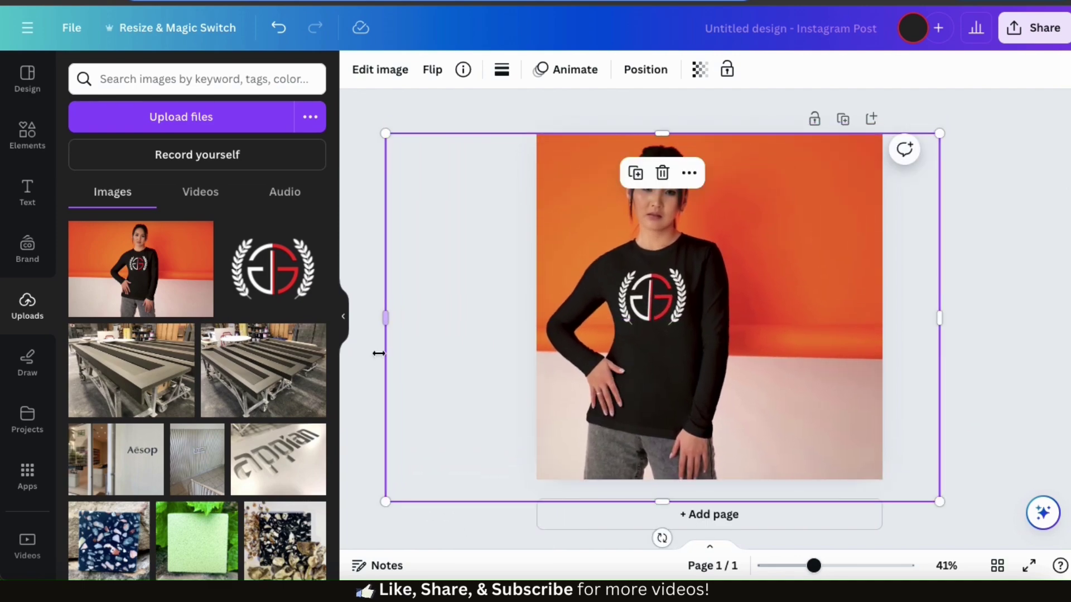
click(389, 355)
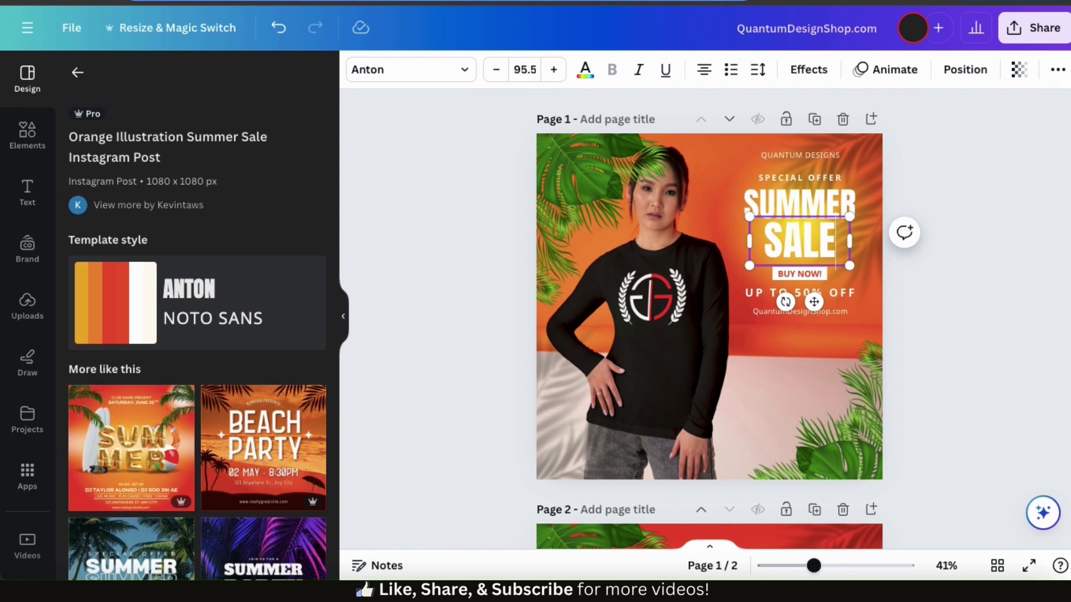
click(908, 299)
click(658, 290)
drag(671, 306, 630, 276)
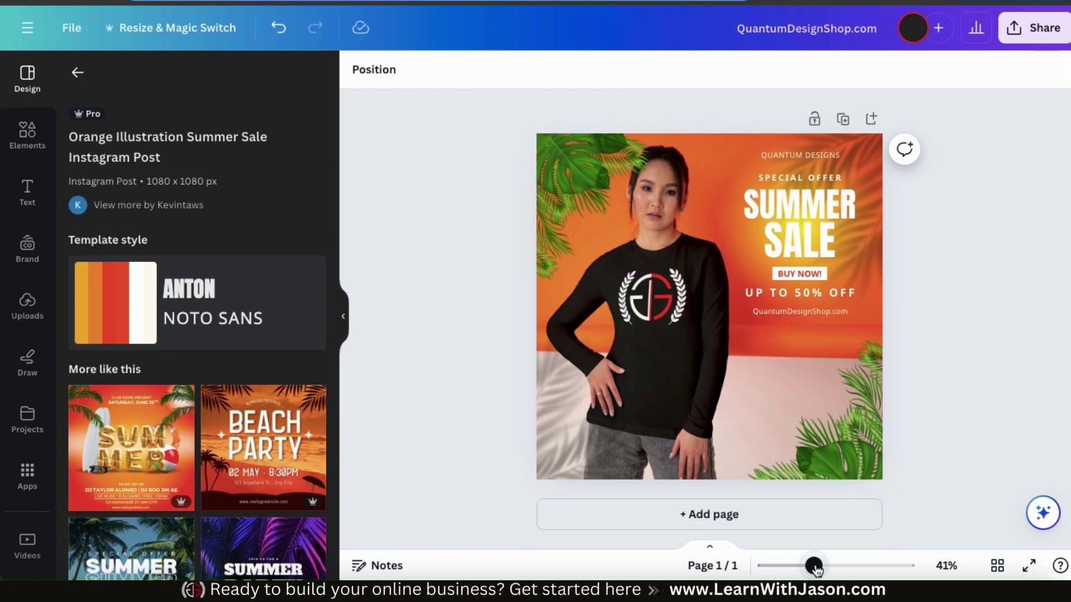
drag(816, 568, 822, 566)
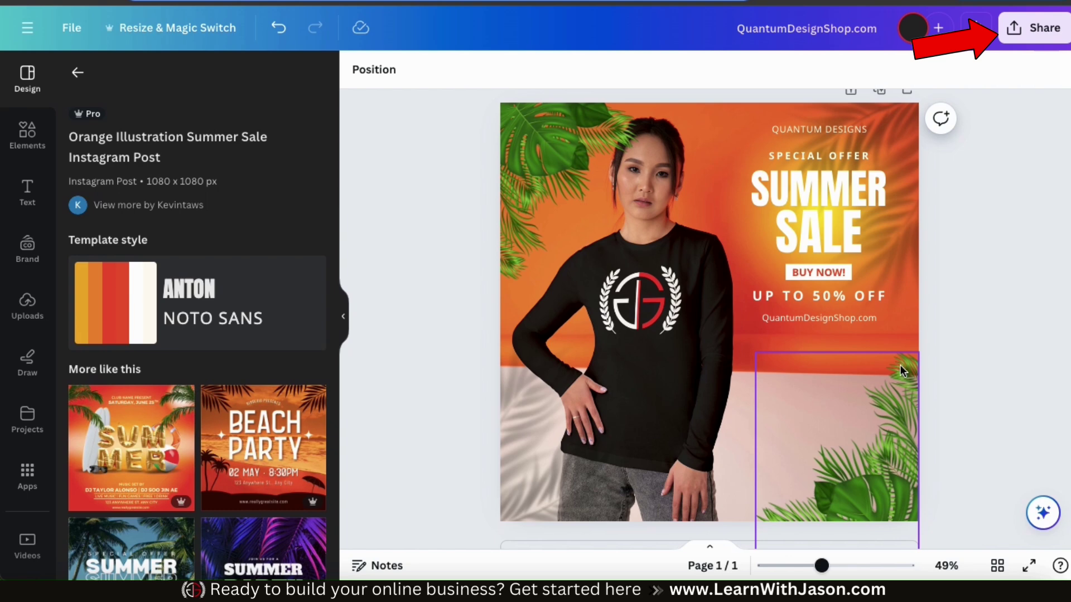
Step: Download the summer sale design as a PNG at 1,080 × 1,080 px
click(1022, 34)
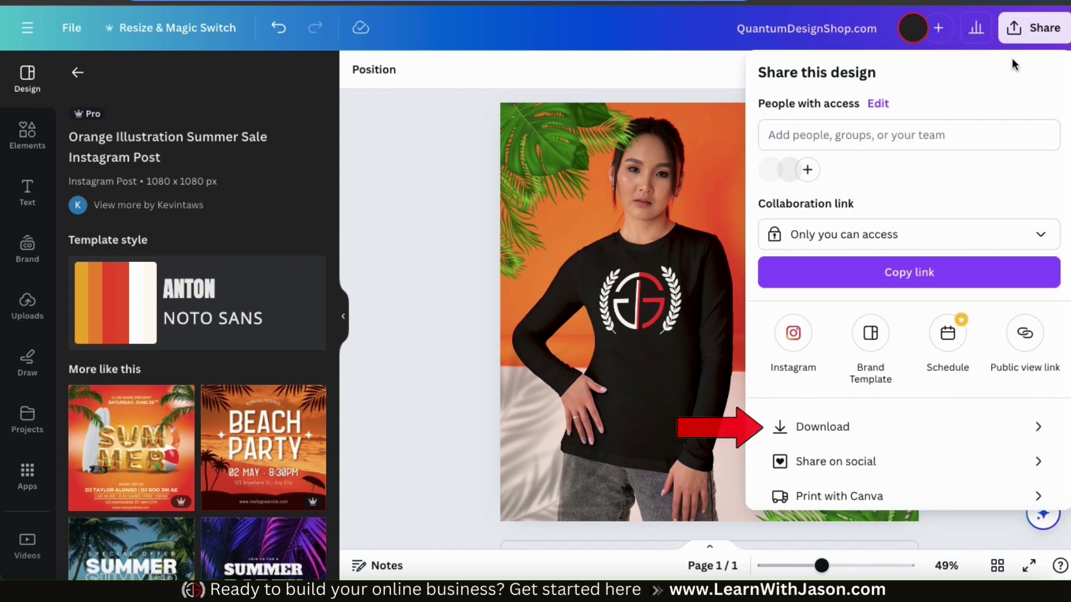
click(825, 443)
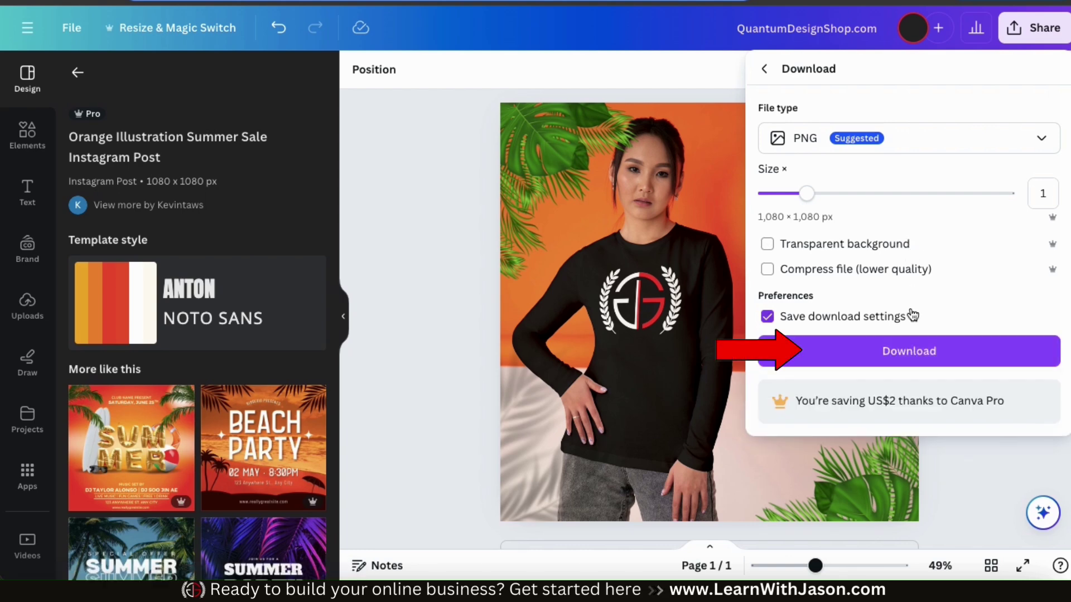
click(897, 355)
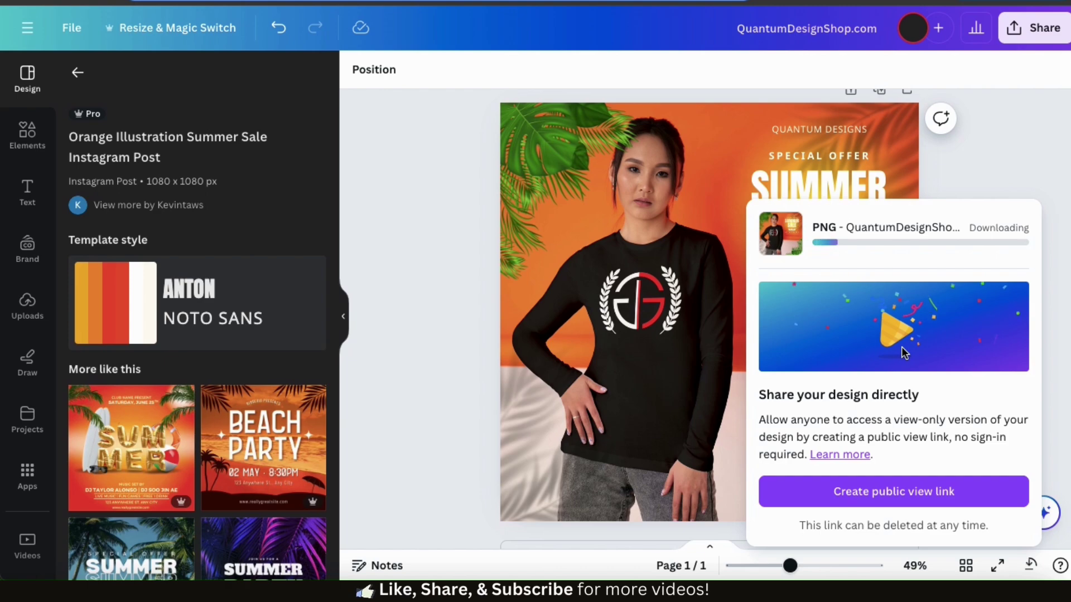
click(994, 161)
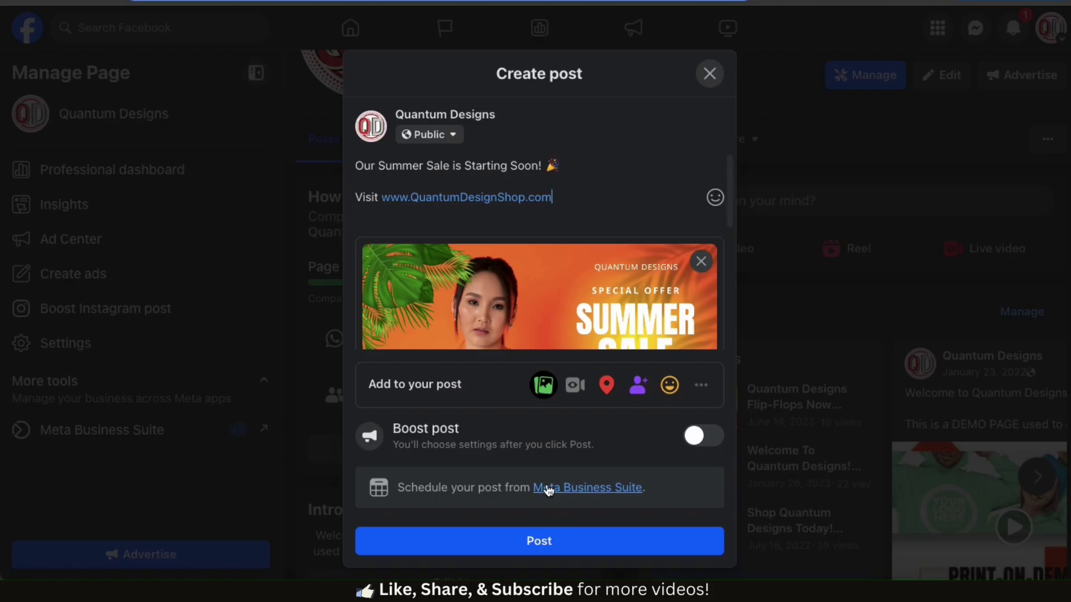
Step: Publish the summer sale post on the Quantum Designs page in Facebook and open its image at full size
click(533, 540)
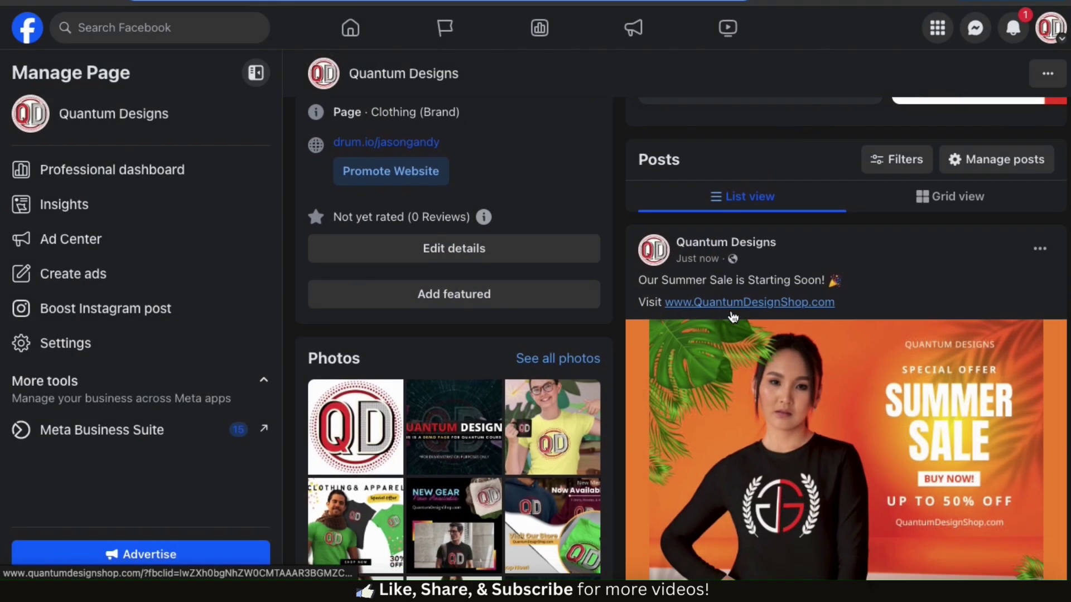
scroll(732, 317, down, 2)
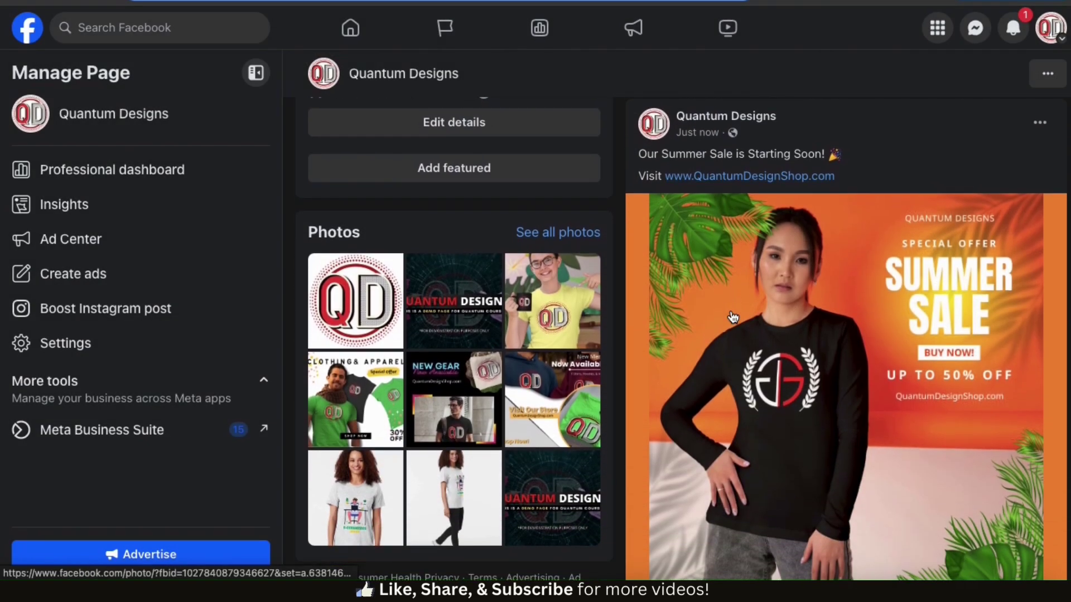
scroll(732, 317, up, 1)
click(781, 258)
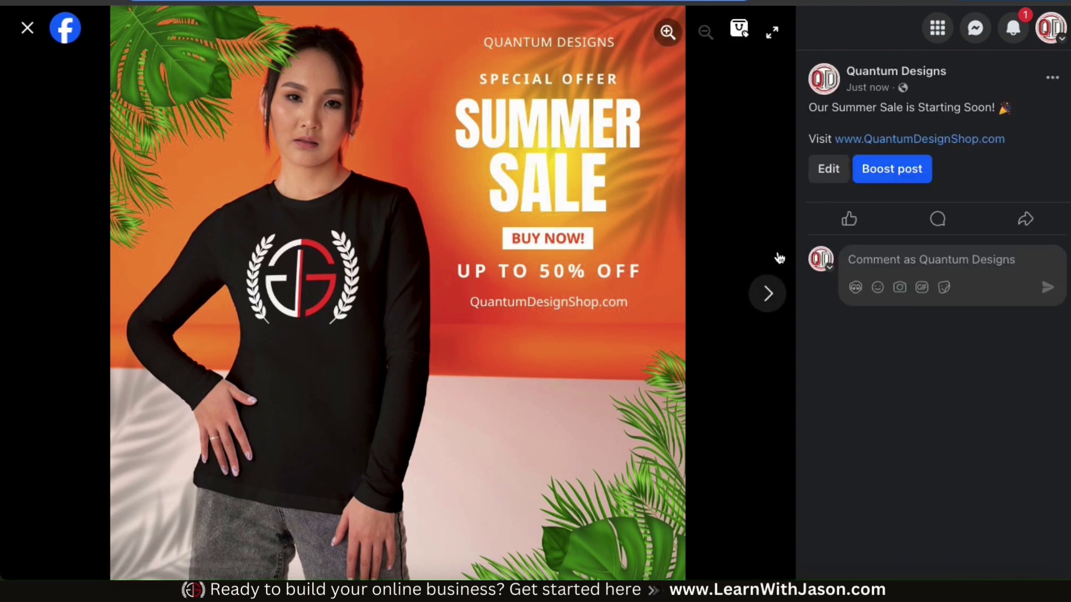
click(883, 139)
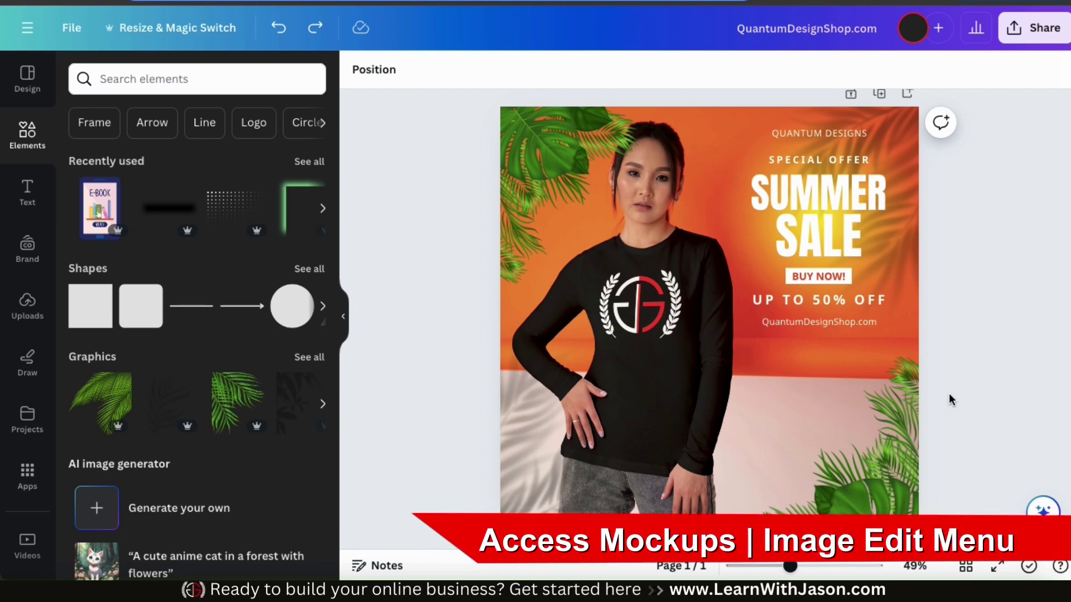
Step: Add a second page to the QuantumDesignShop.com design in Canva and set its background to black, #000000
scroll(948, 394, down, 1)
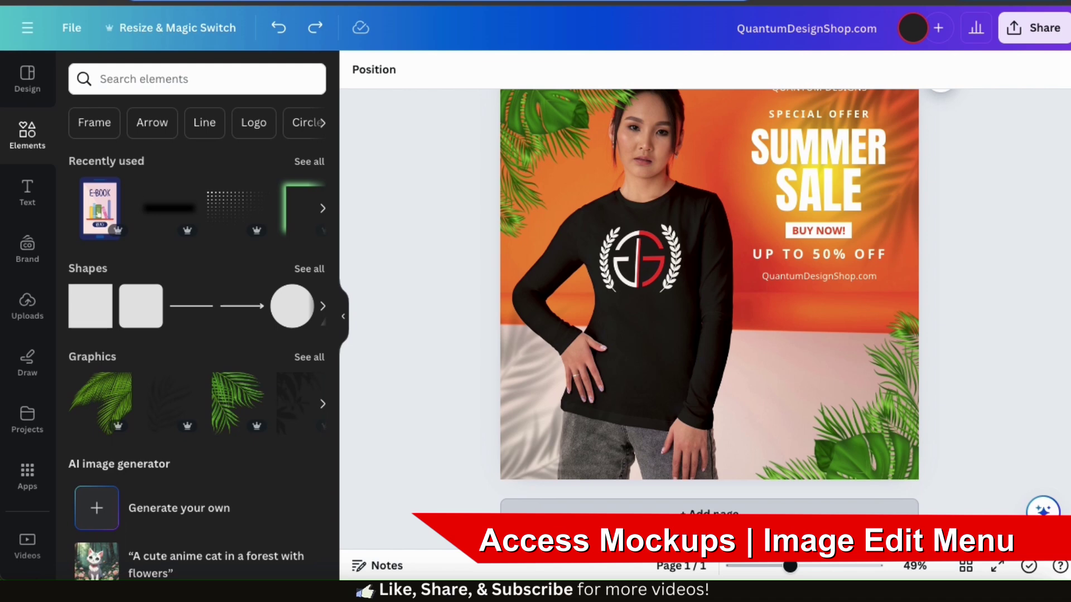
click(747, 516)
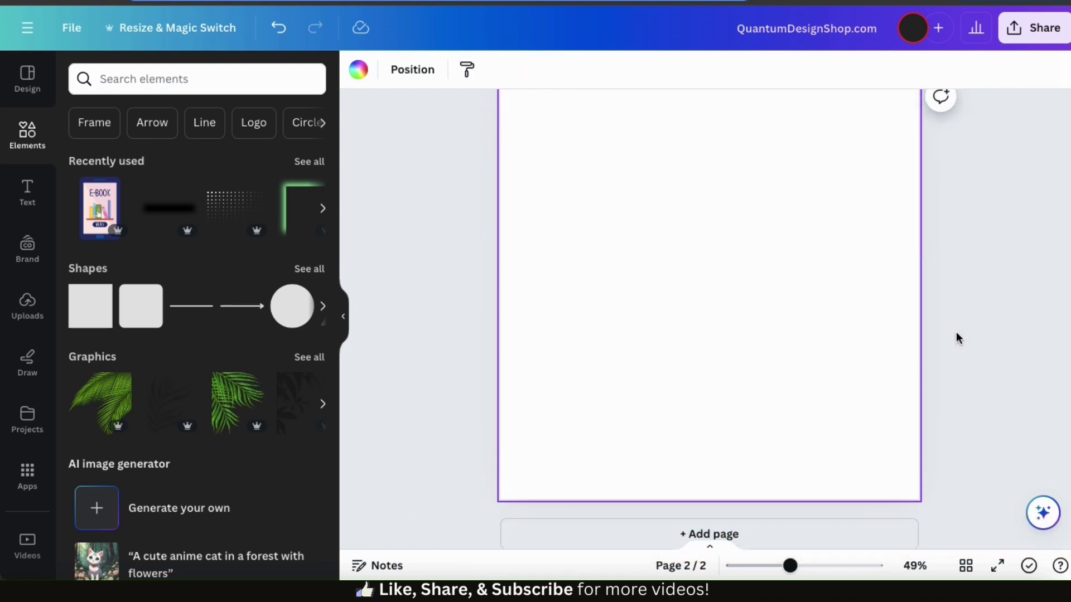
click(358, 69)
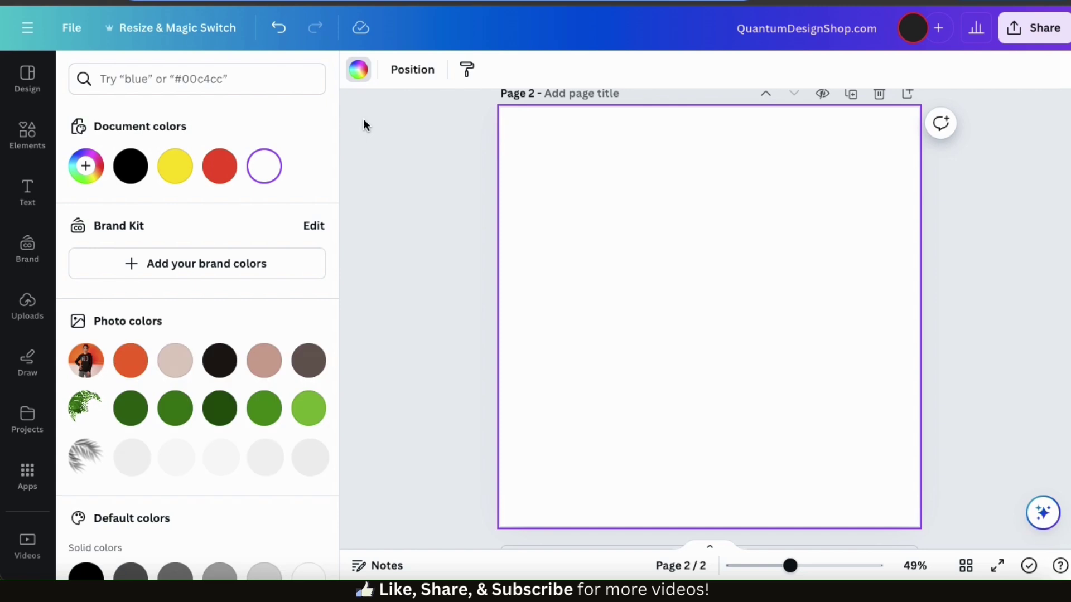
click(130, 166)
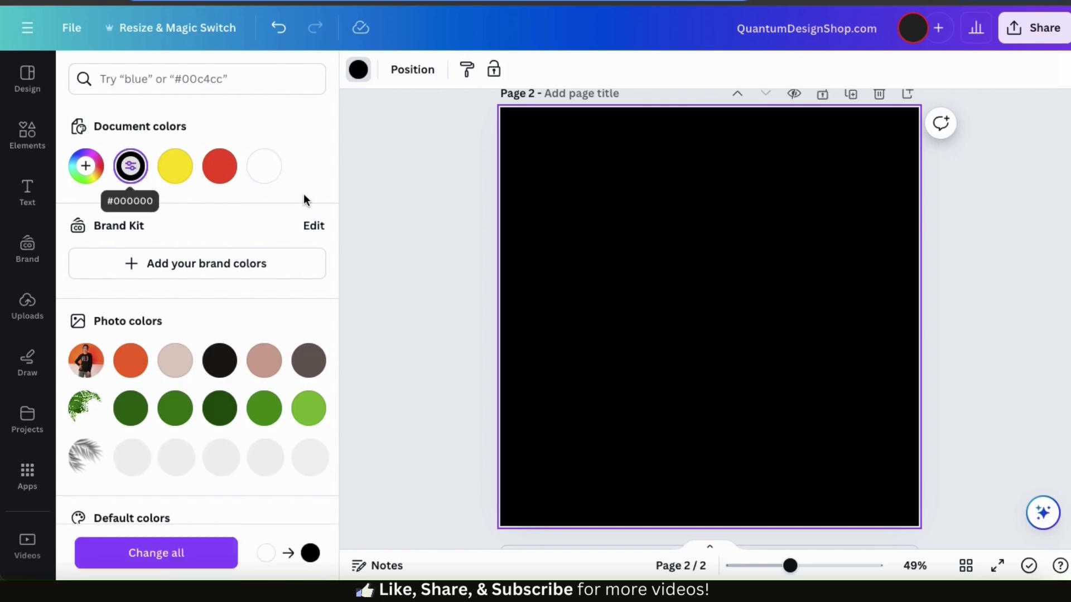
Step: Place the uploaded white-and-red laurel logo on the black second page
click(444, 236)
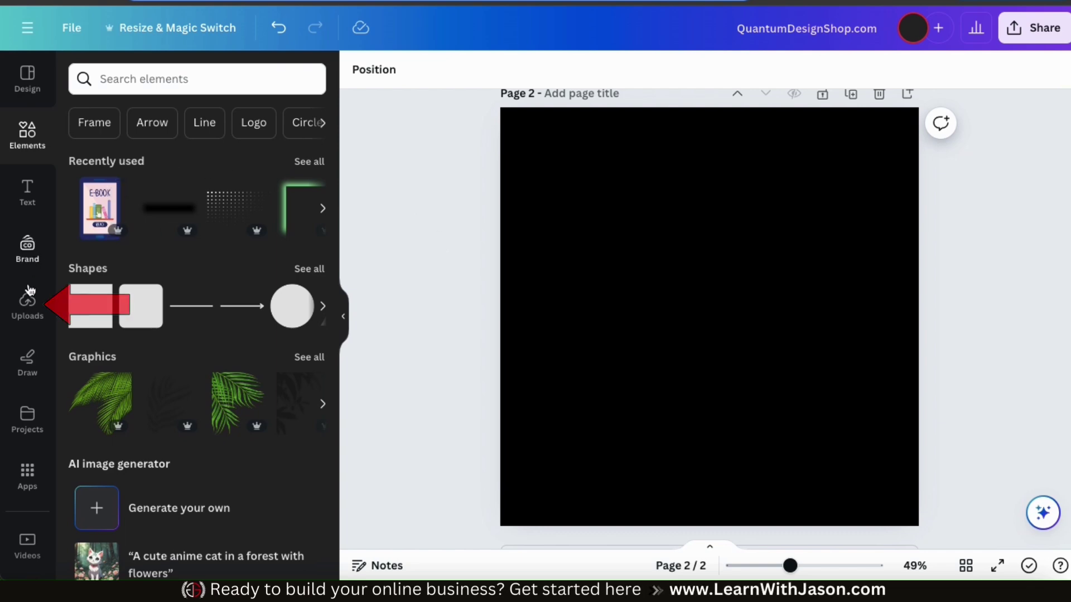
click(26, 303)
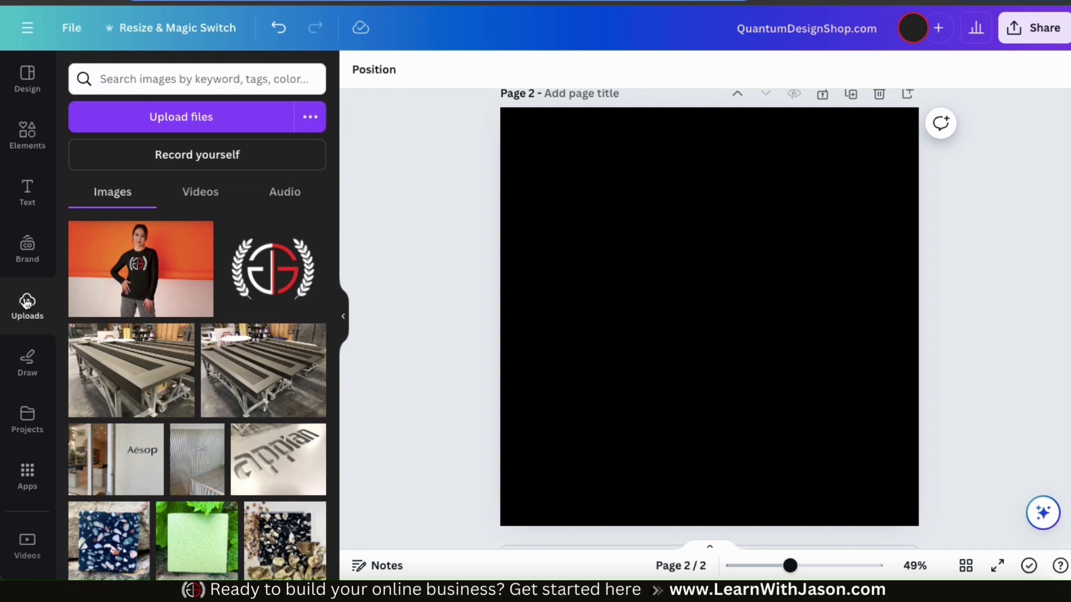
click(285, 269)
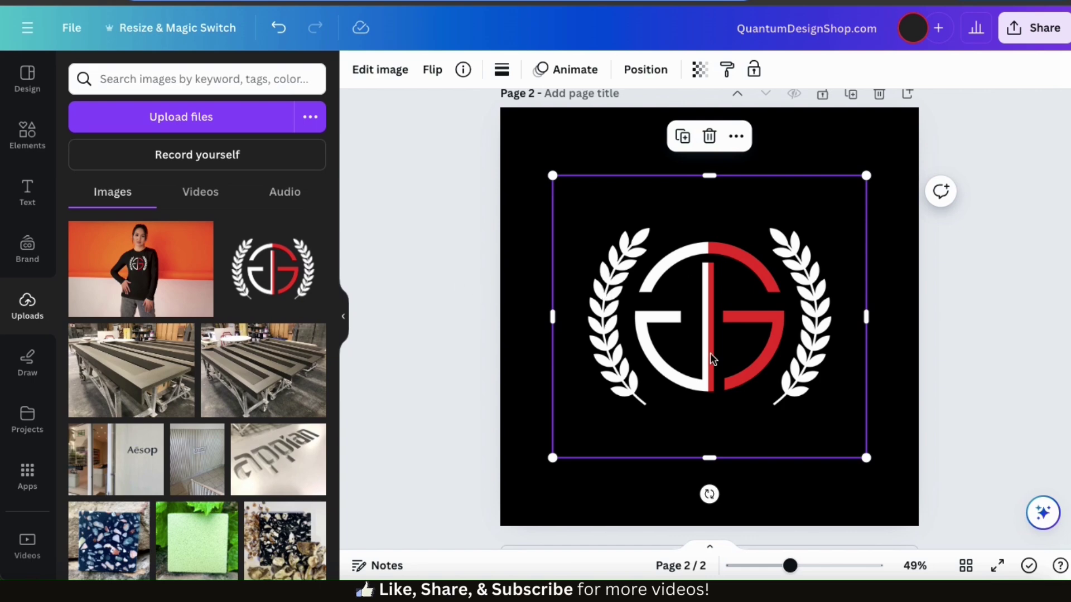
Step: Open the Mockups app from the logo's image editing options
click(375, 81)
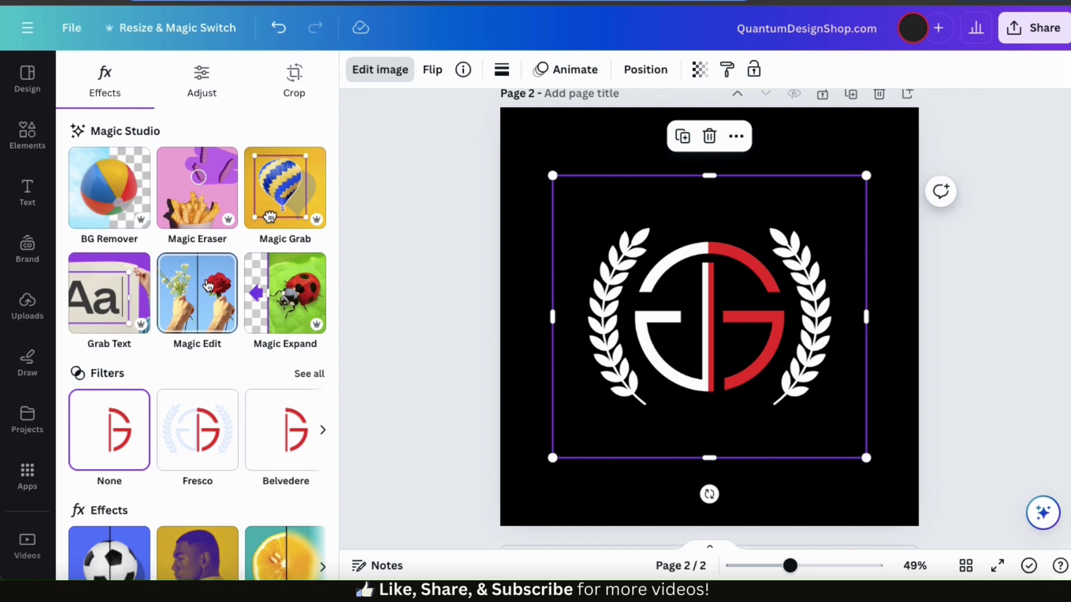
scroll(202, 298, down, 2)
scroll(203, 297, down, 3)
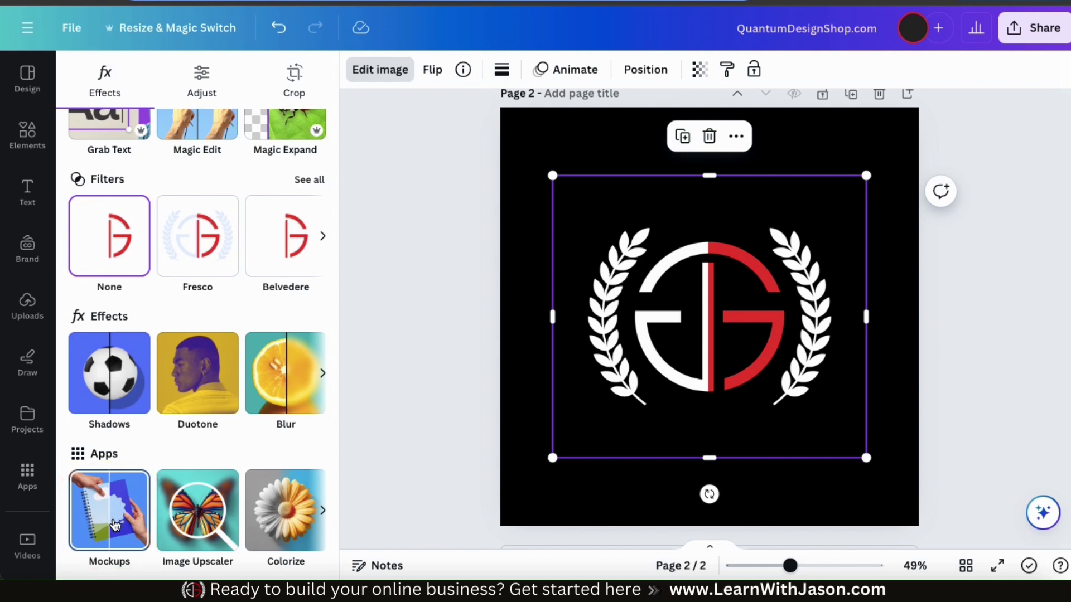
click(112, 524)
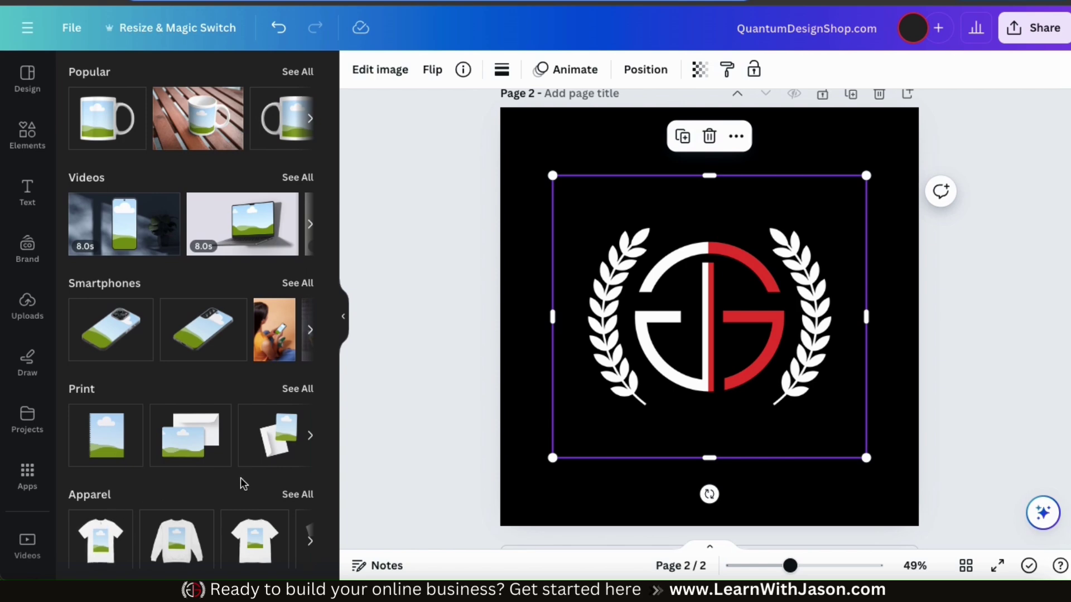
Step: Browse the Apparel mockups and apply the first plain white T-shirt mockup to the logo
scroll(240, 478, down, 3)
scroll(240, 479, down, 5)
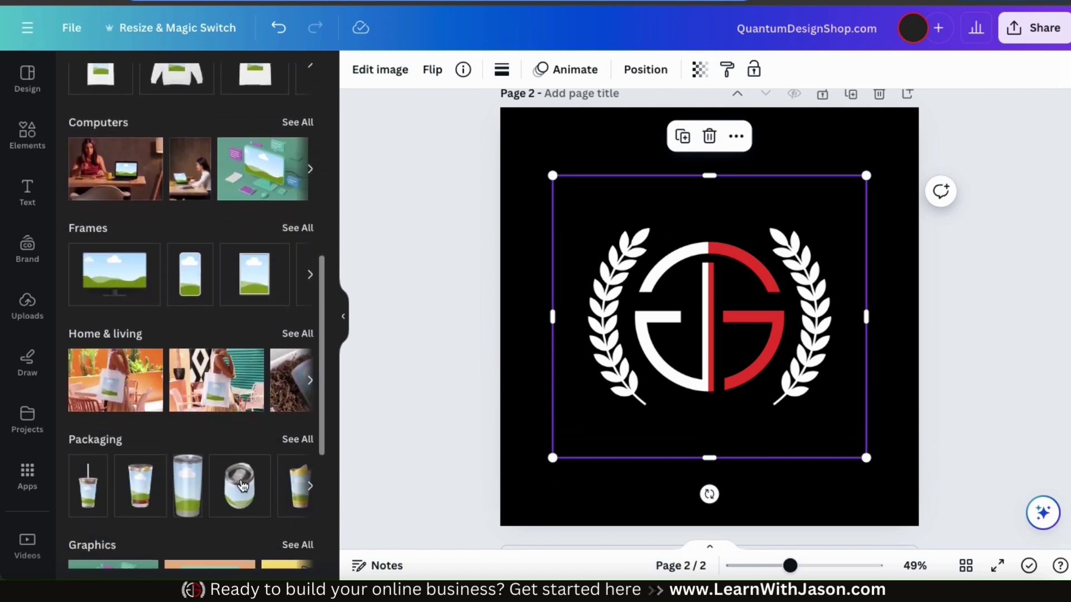
scroll(240, 478, up, 5)
scroll(240, 479, down, 1)
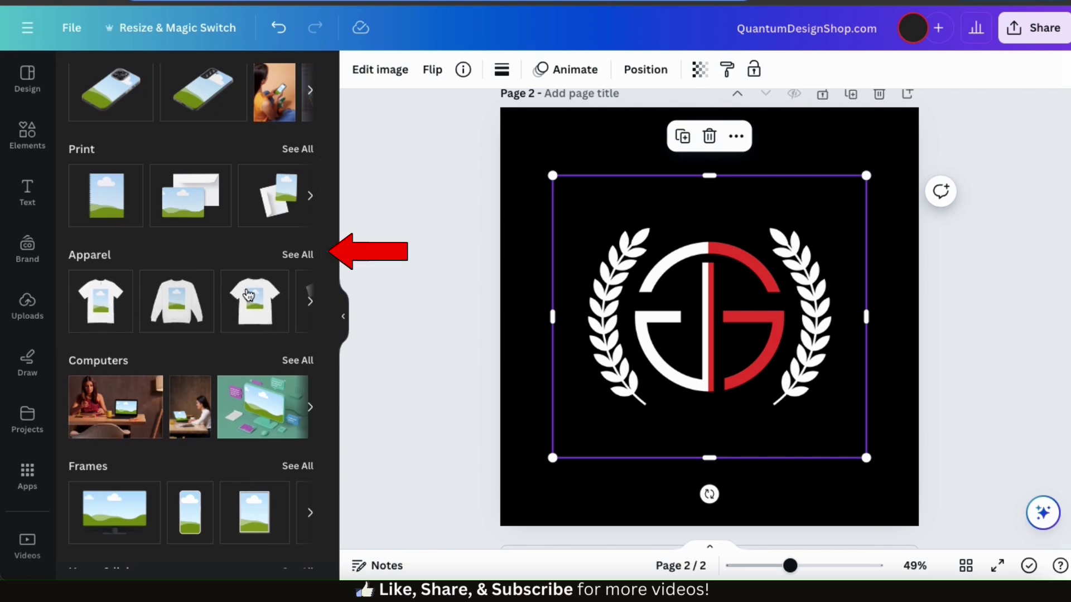
click(297, 254)
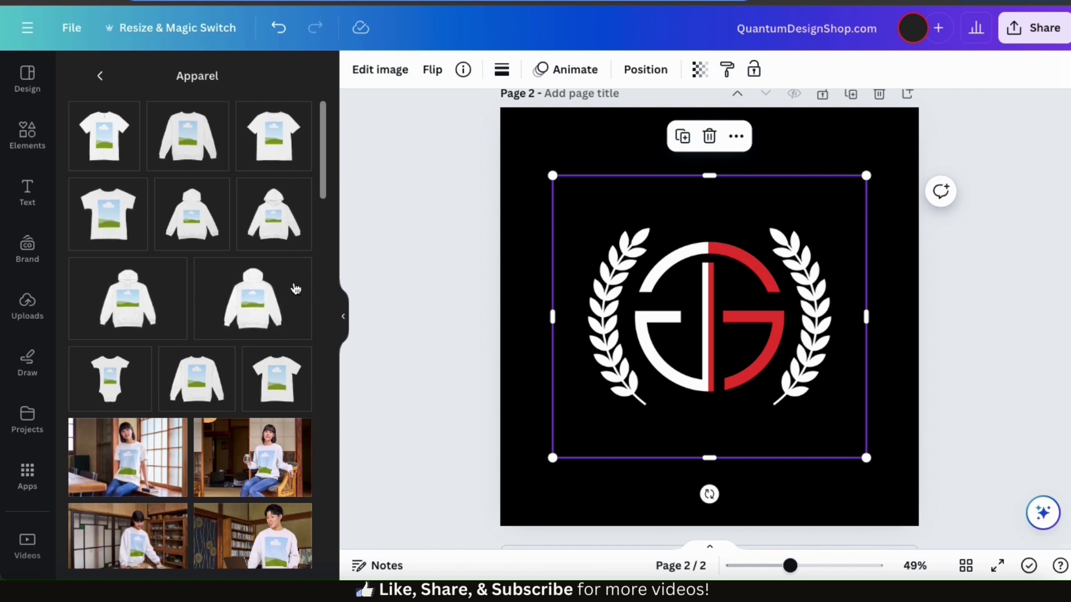
scroll(297, 288, down, 10)
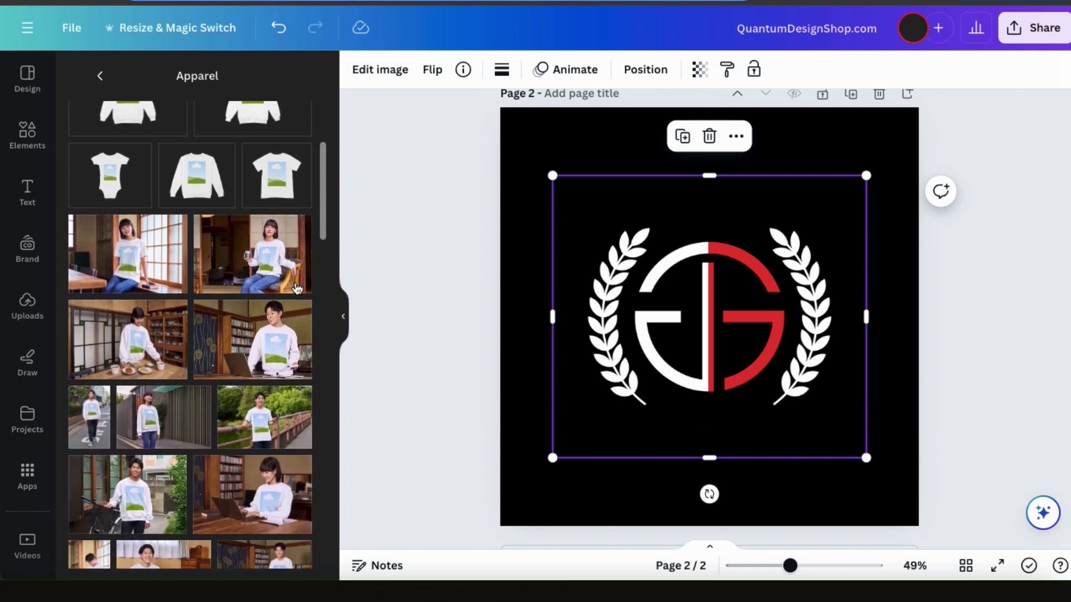
scroll(297, 288, down, 6)
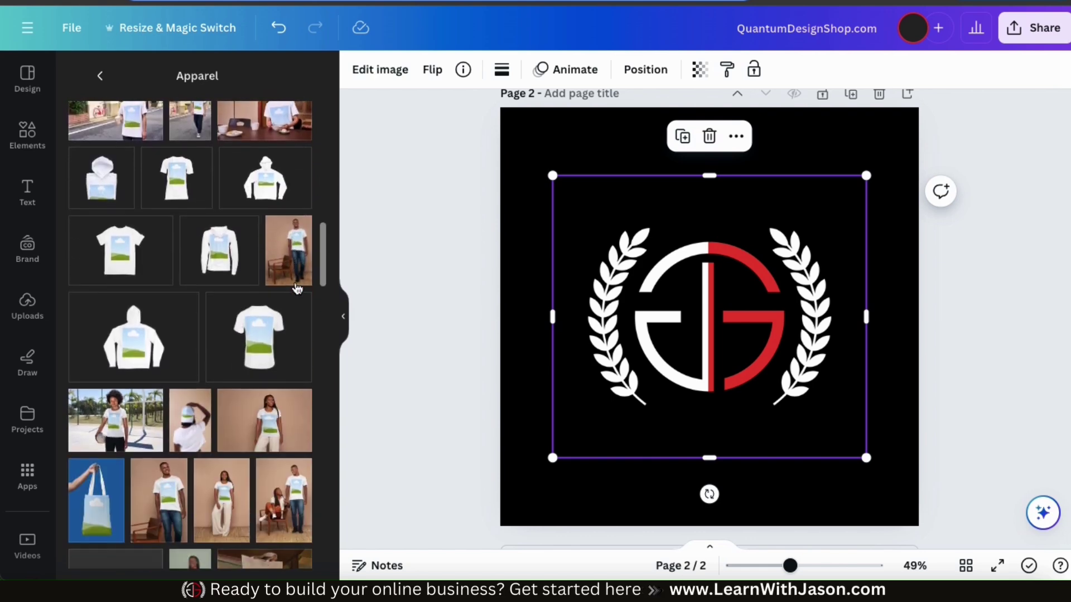
scroll(297, 288, up, 5)
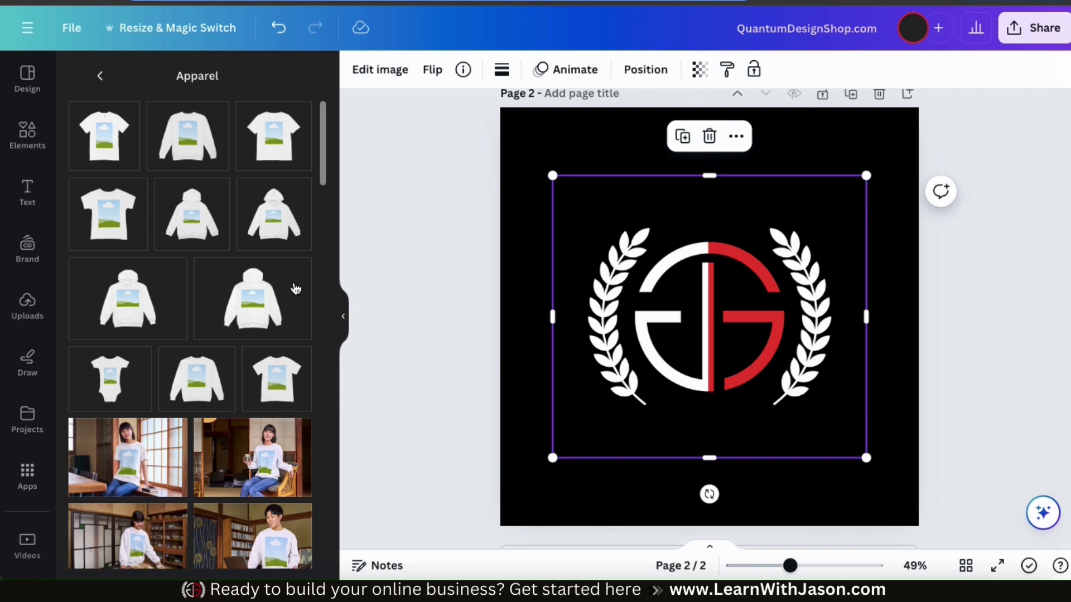
click(102, 142)
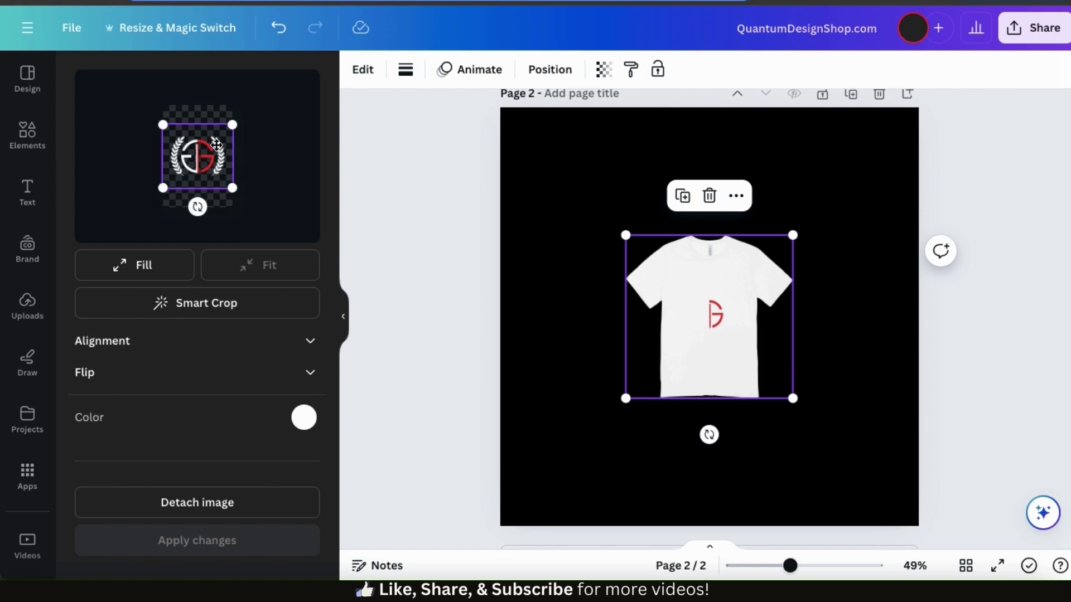
Step: Recolor the T-shirt mockup to a custom dark navy blue and apply the change
click(304, 418)
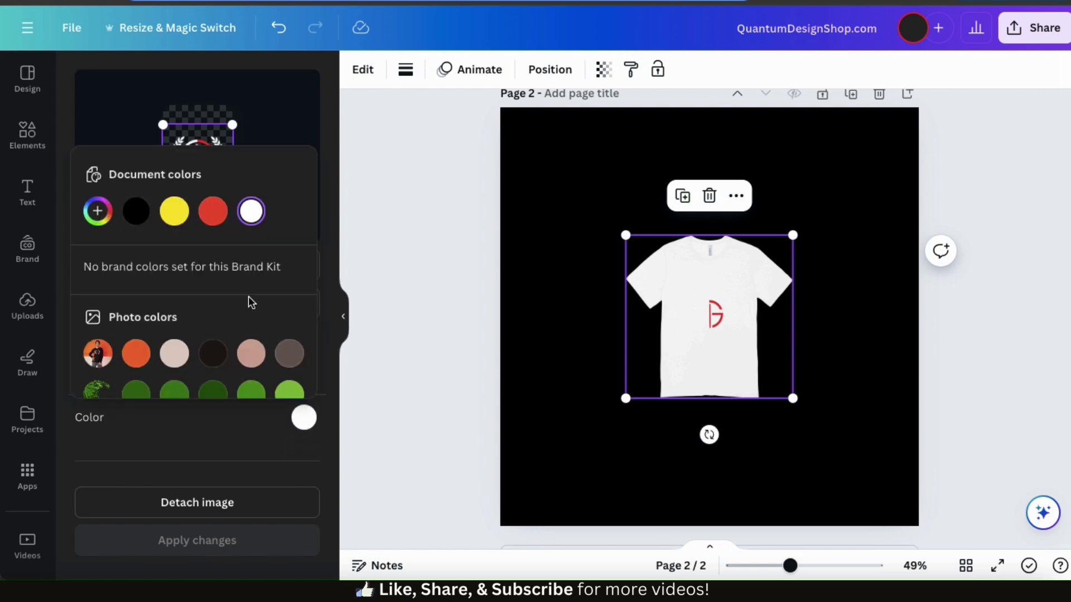
scroll(248, 302, down, 3)
scroll(249, 301, up, 2)
scroll(249, 296, up, 1)
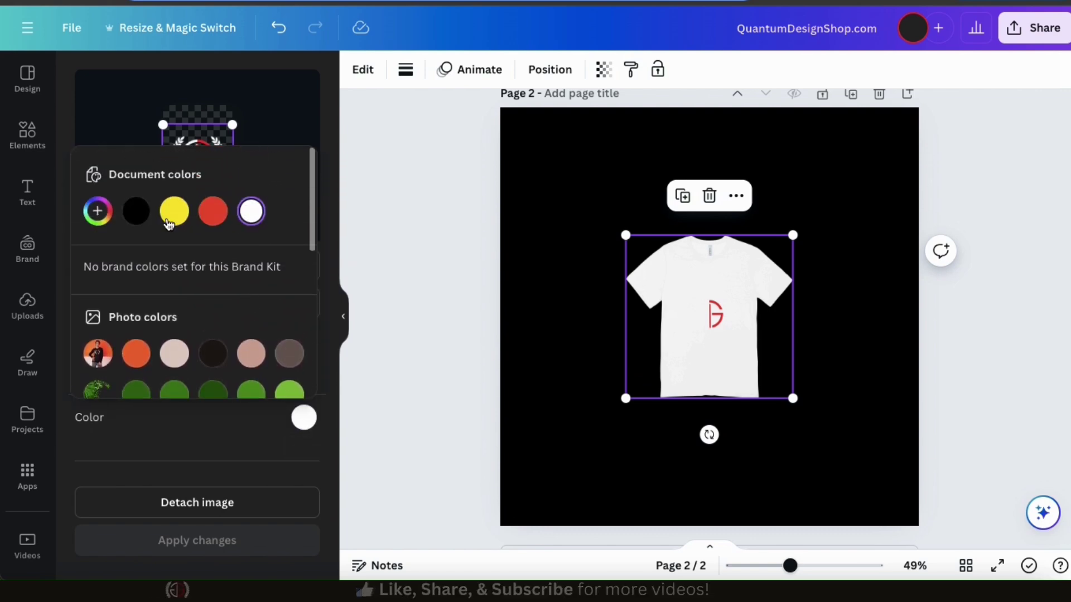
click(98, 212)
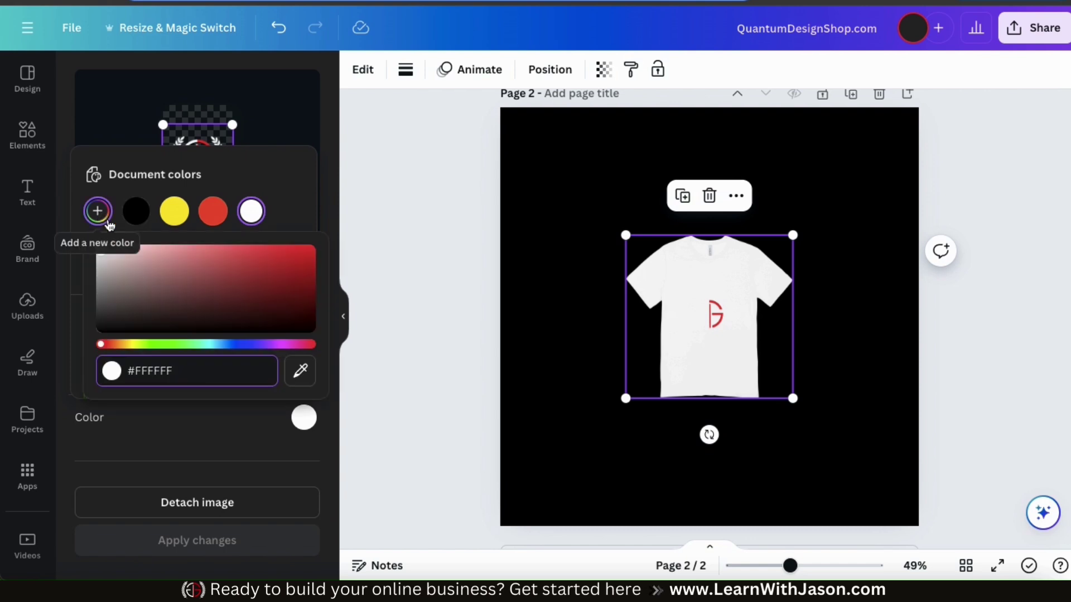
click(241, 344)
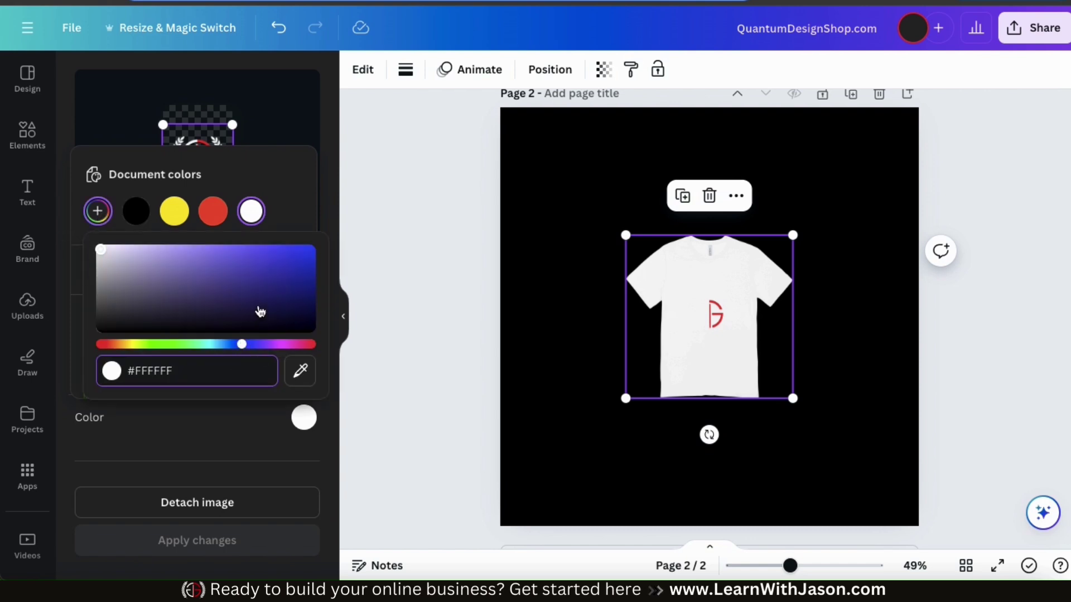
click(263, 287)
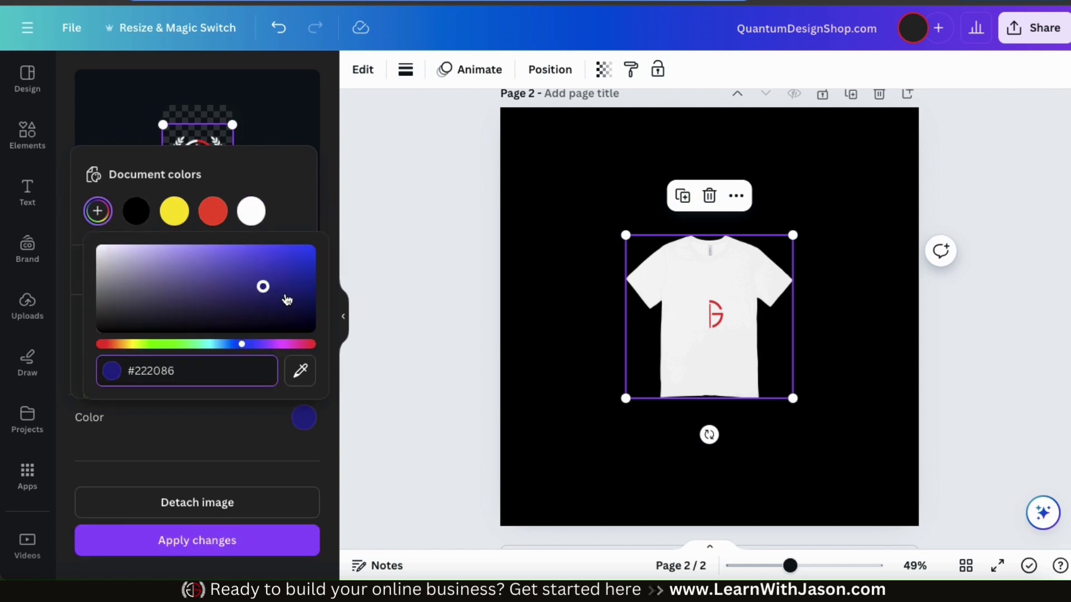
click(287, 297)
click(281, 293)
click(219, 539)
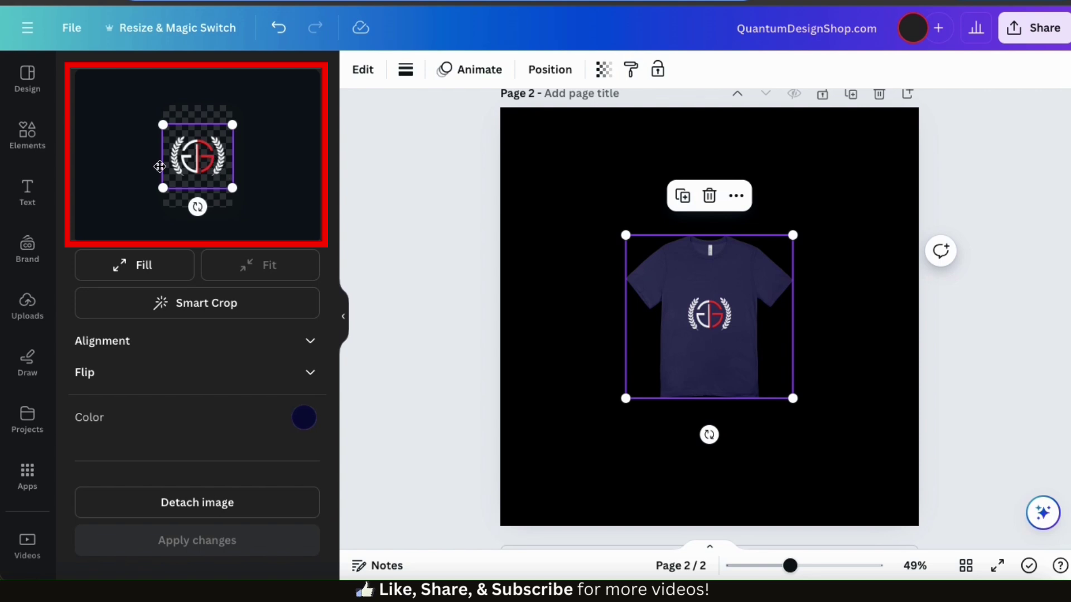
Step: Enlarge the logo slightly, move it up to the chest of the T-shirt mockup and apply the change
mouse_move(213, 161)
mouse_down()
mouse_move(215, 134)
mouse_move(246, 165)
mouse_move(206, 146)
mouse_up()
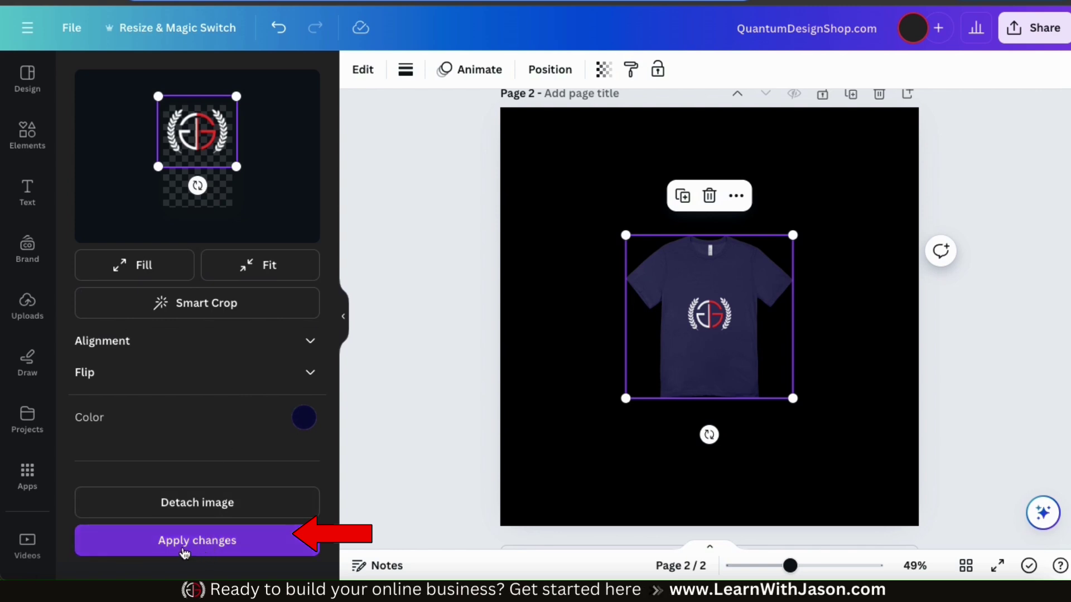
click(185, 553)
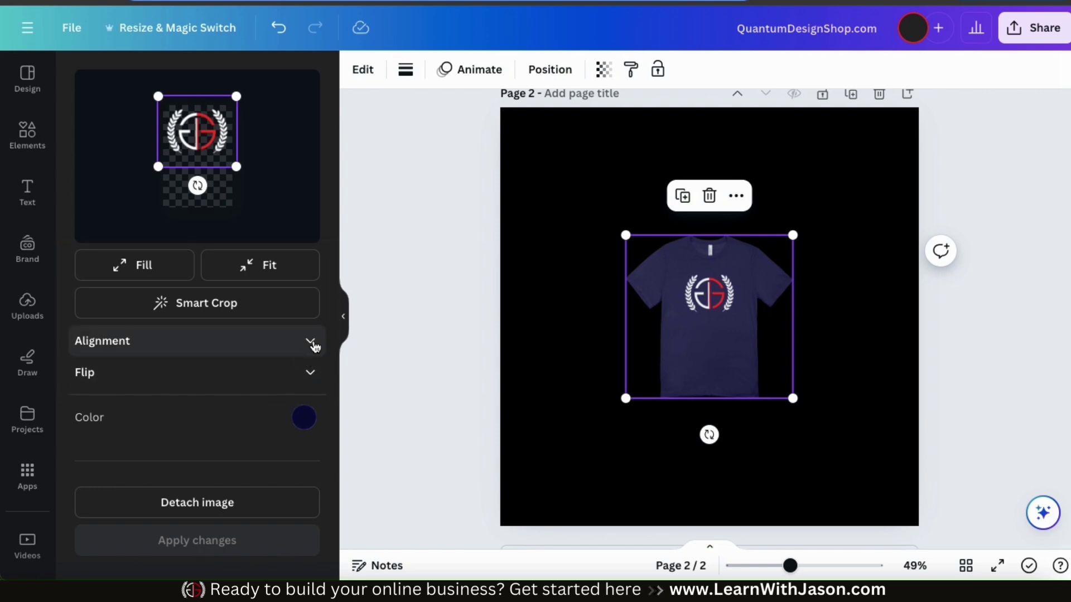
Step: Check the mockup's alignment options and try flipping the logo vertically, leaving the flip unapplied
click(313, 343)
click(312, 345)
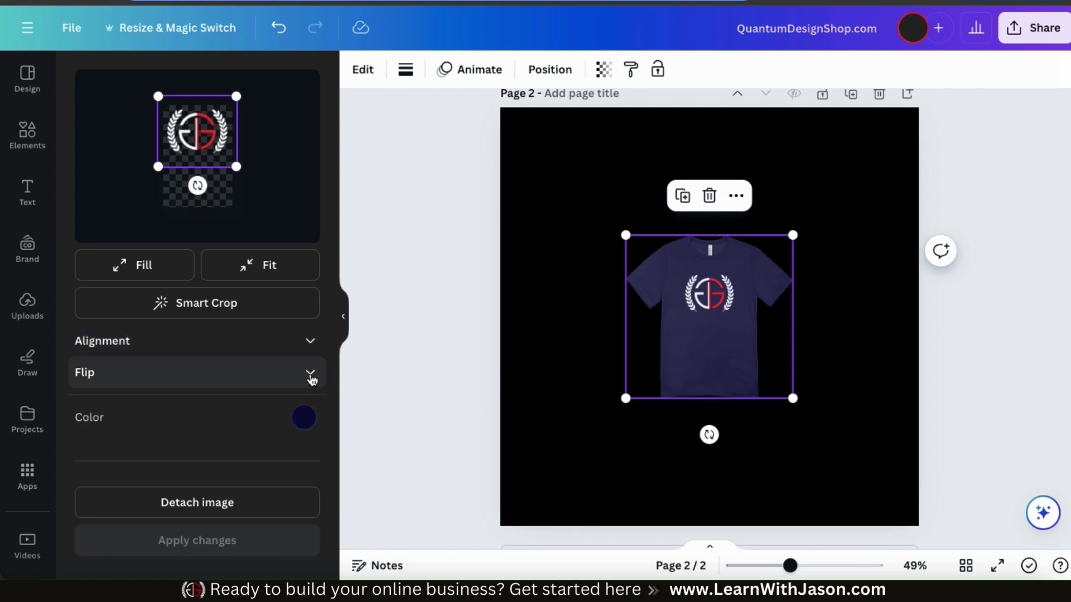
click(311, 376)
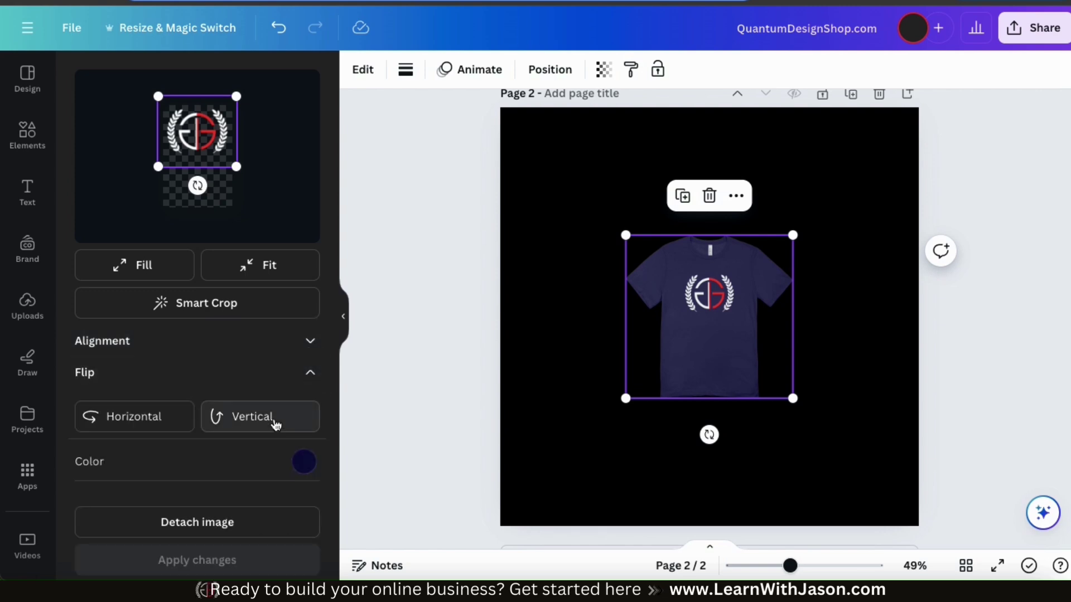
click(273, 423)
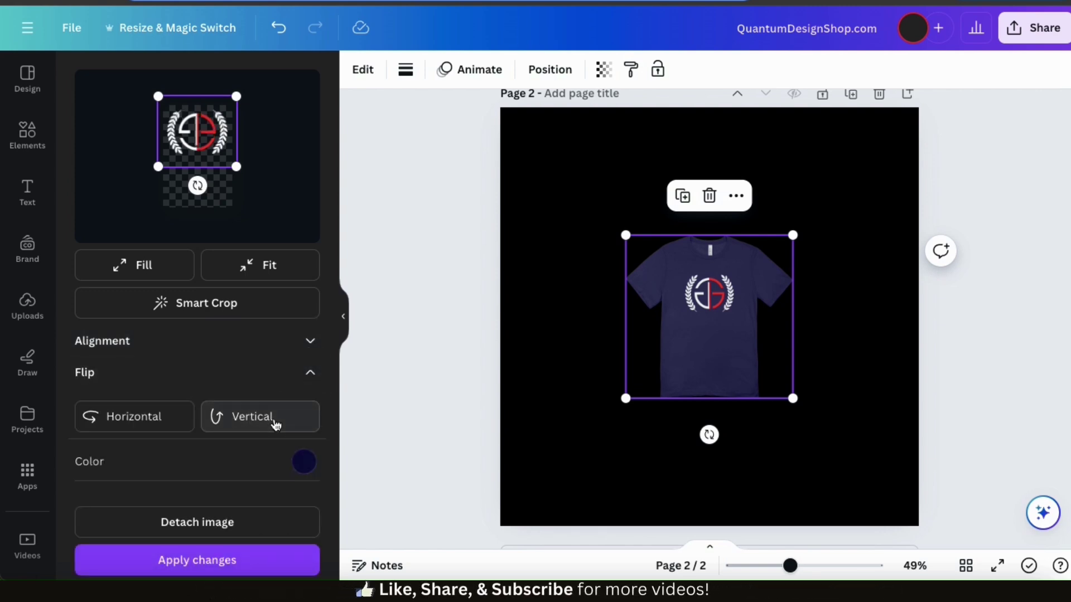
click(539, 404)
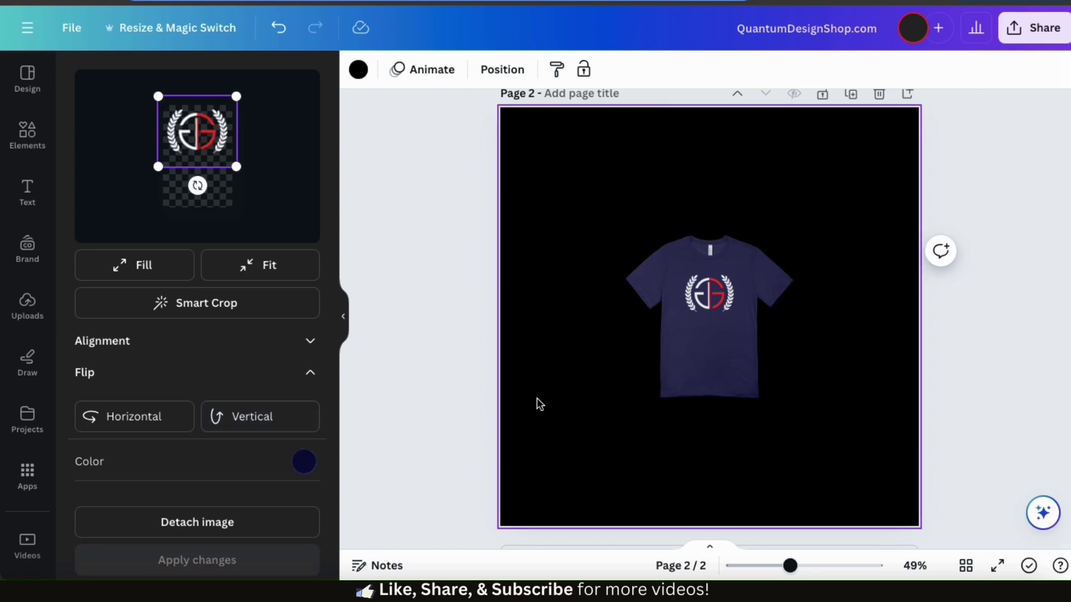
Step: Enlarge the navy T-shirt mockup so it nearly fills page 2 and stays centered
click(642, 278)
drag(624, 236, 527, 137)
drag(793, 398, 889, 493)
mouse_move(760, 363)
mouse_down()
mouse_move(772, 363)
mouse_move(761, 363)
mouse_up()
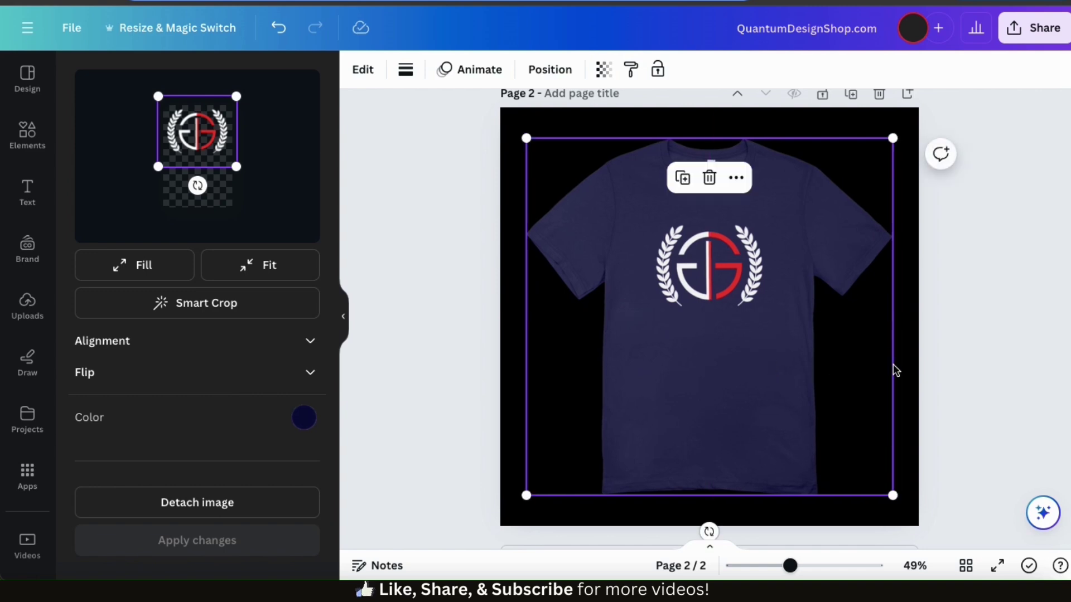
click(942, 365)
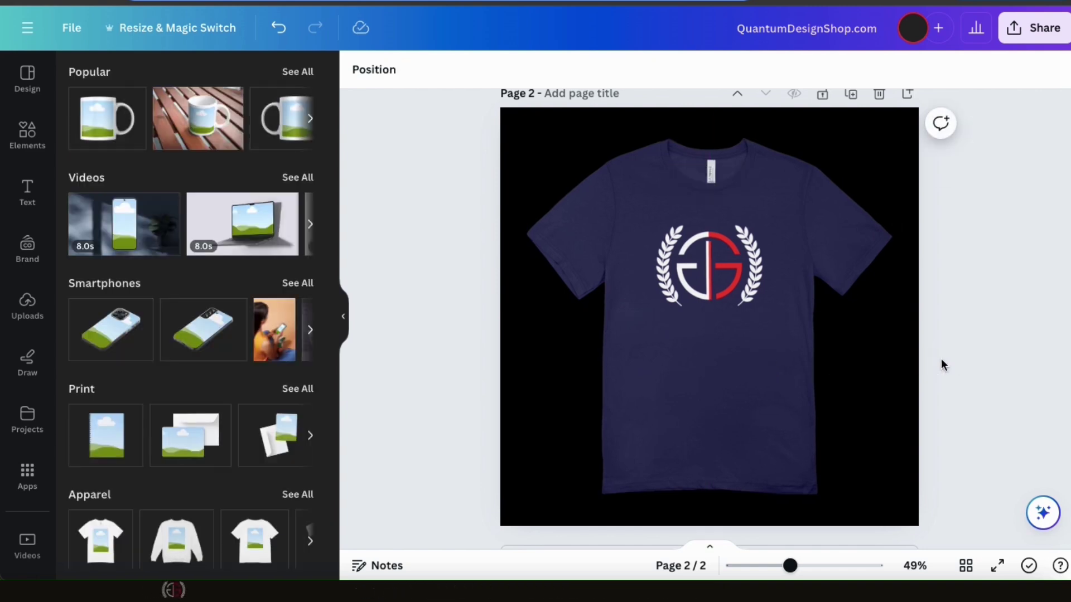
Step: Download only page 2 as a PNG at 1,080 × 1,080 px with a transparent background
click(1040, 29)
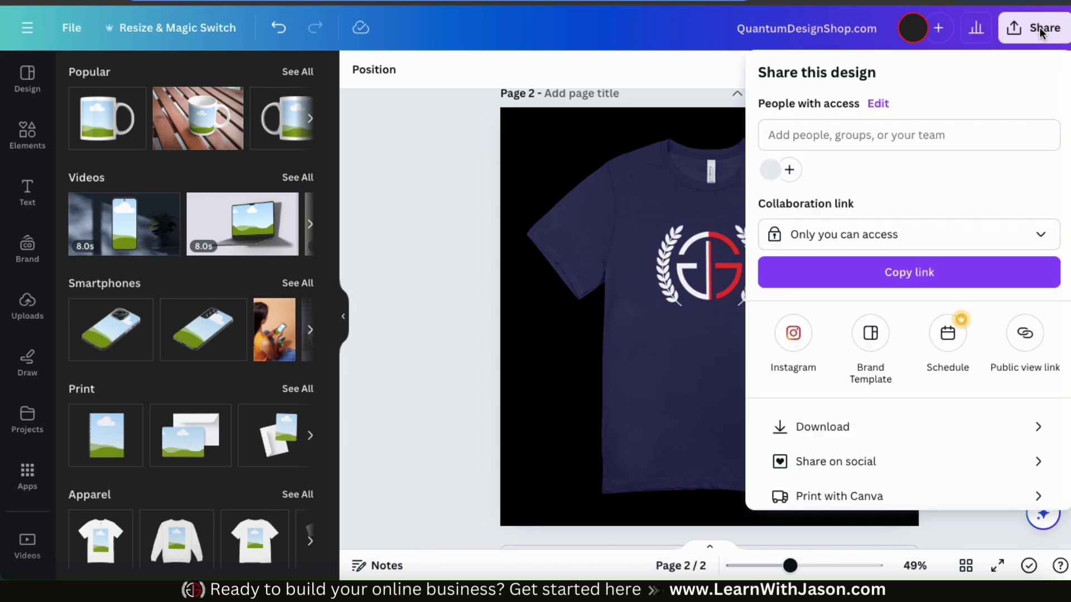
click(869, 434)
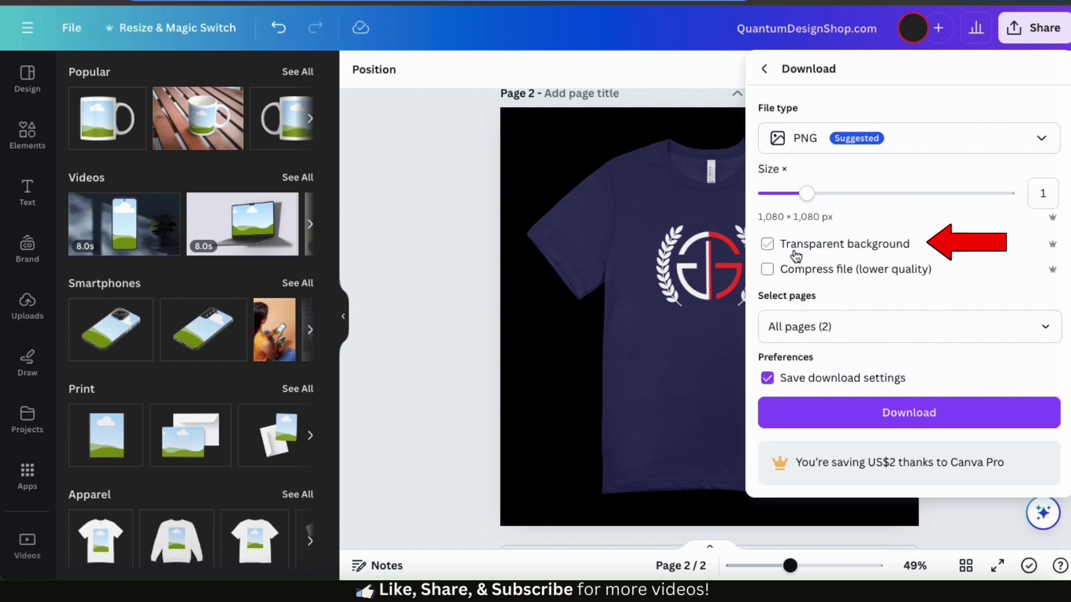
click(776, 251)
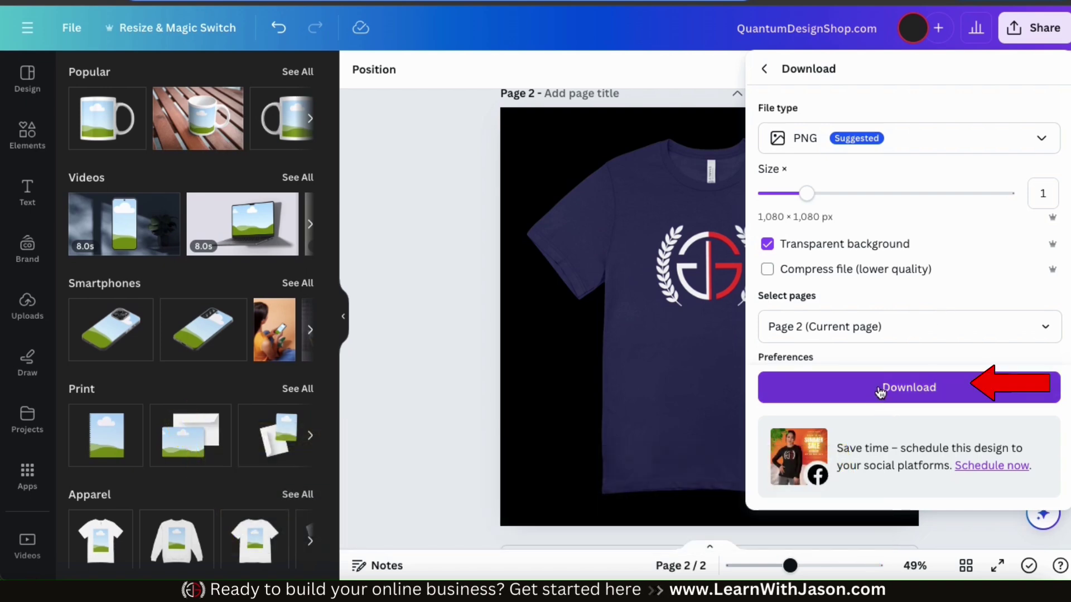
click(911, 390)
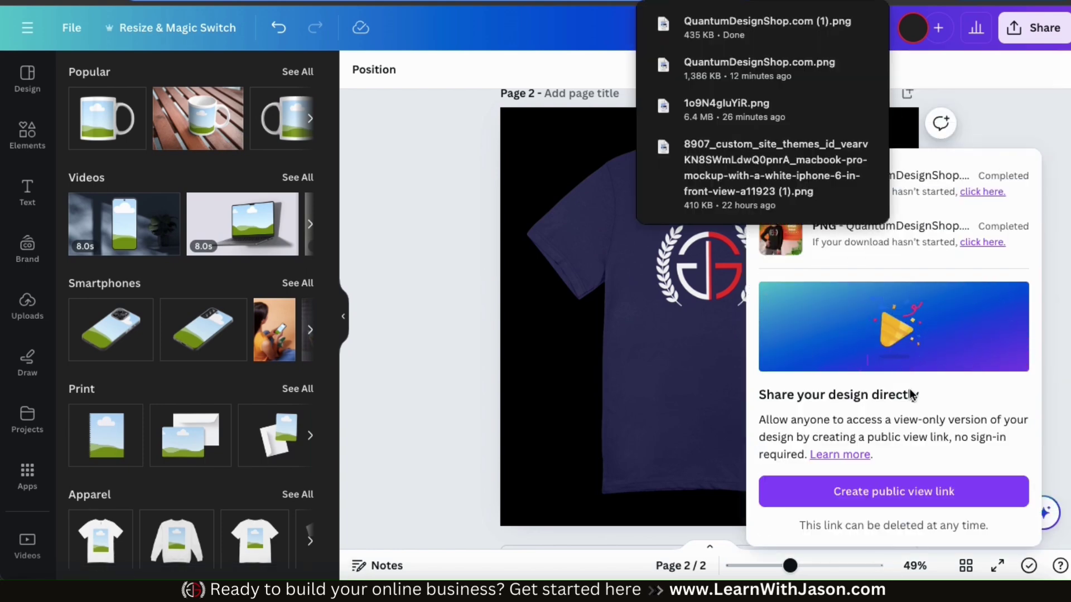
click(457, 376)
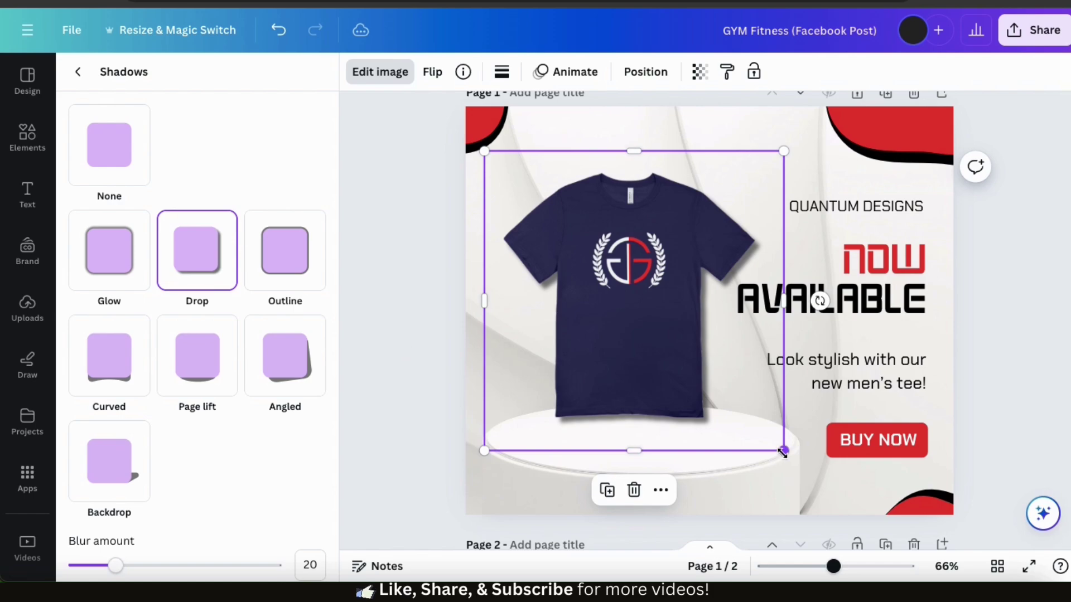
Step: In the GYM Fitness (Facebook Post) design, enlarge the navy T-shirt image slightly above the white podium
drag(782, 447, 791, 454)
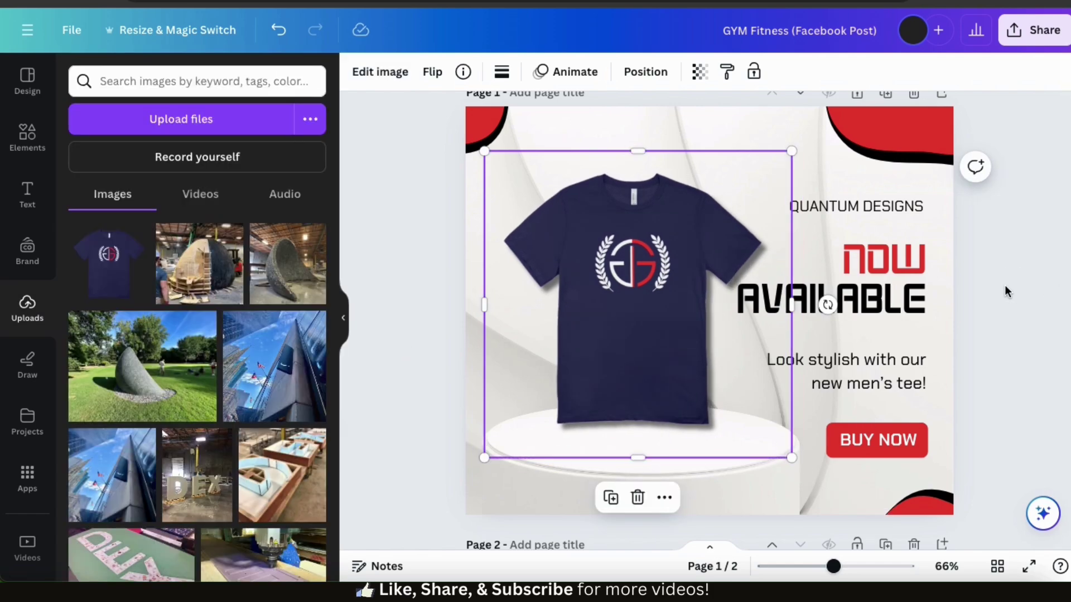
click(1004, 292)
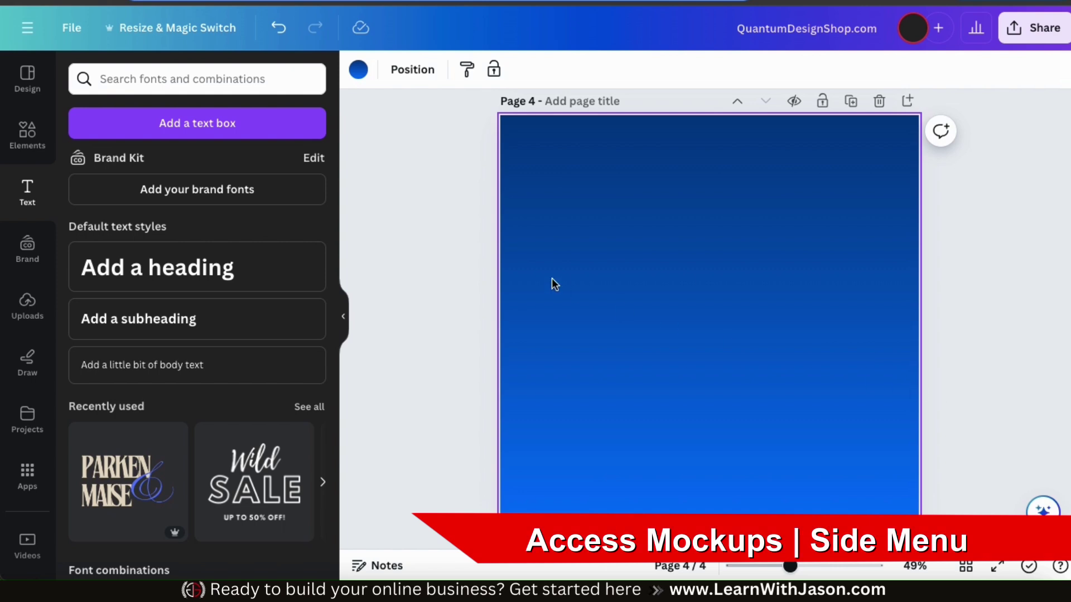
Step: Browse the Mockups category of the design elements, including the apparel, computer and frame mockups
click(27, 138)
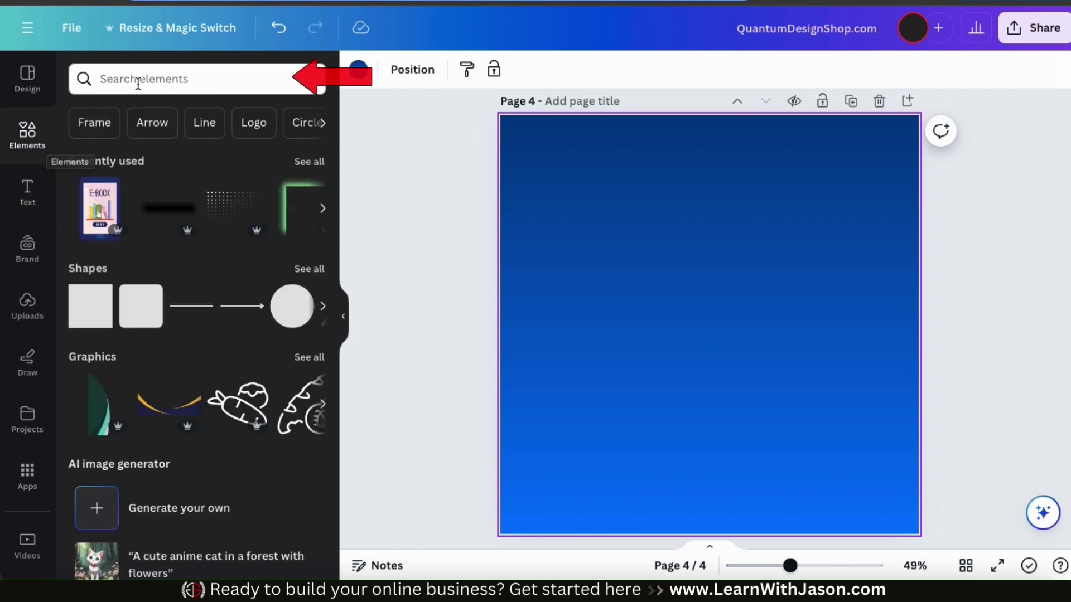
click(141, 79)
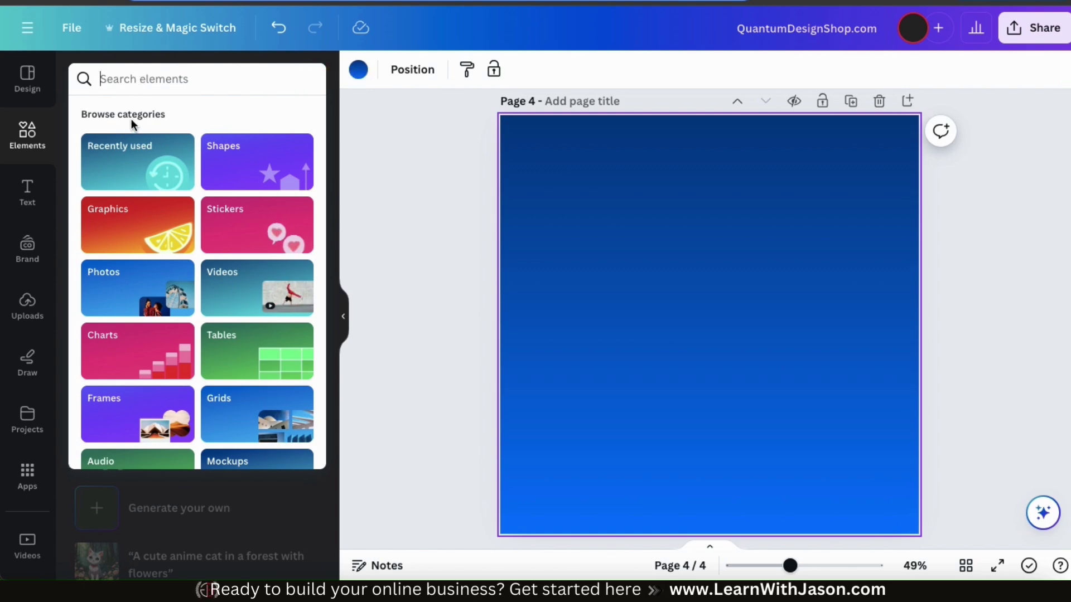
scroll(130, 119, down, 2)
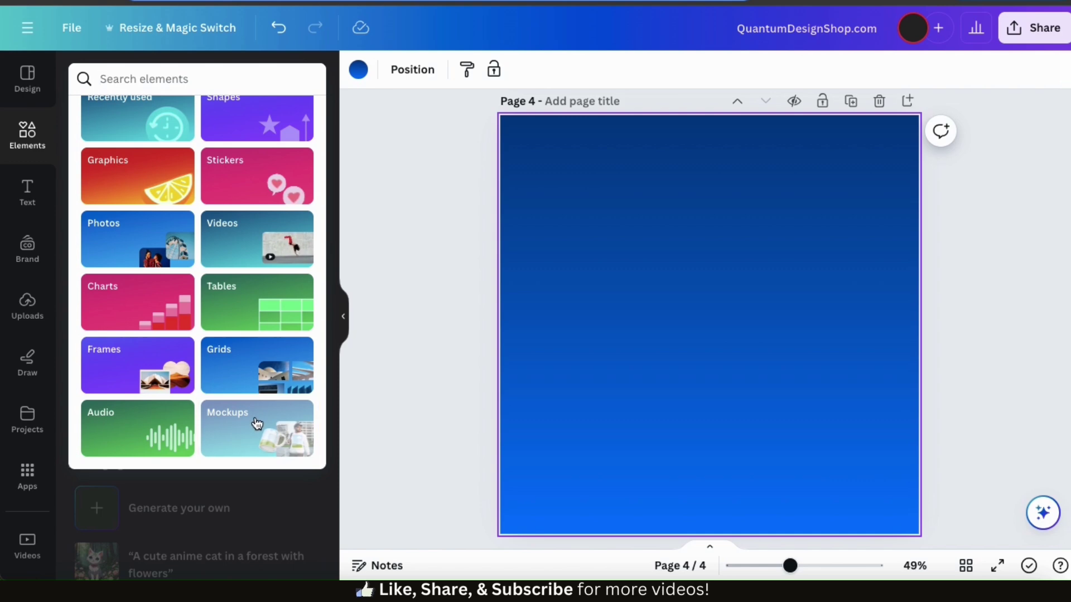
click(257, 425)
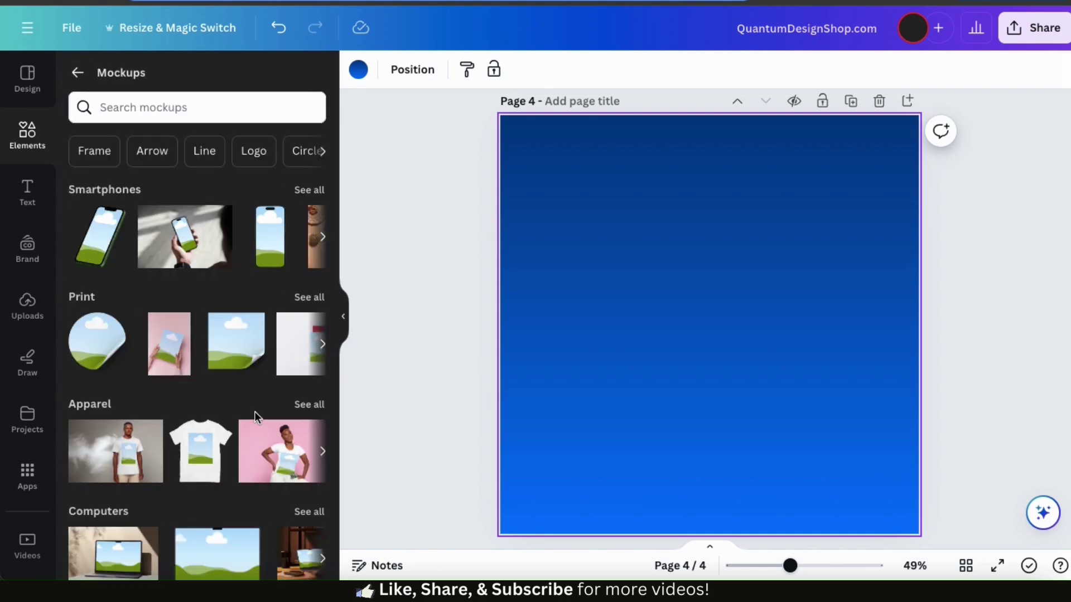
scroll(248, 385, down, 5)
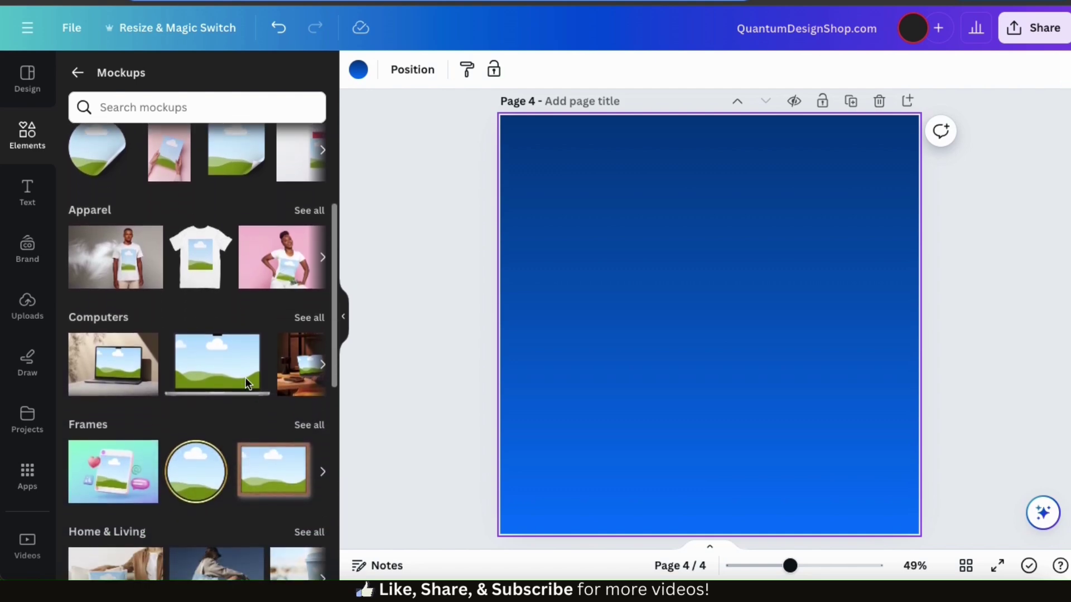
scroll(248, 385, down, 3)
key(Escape)
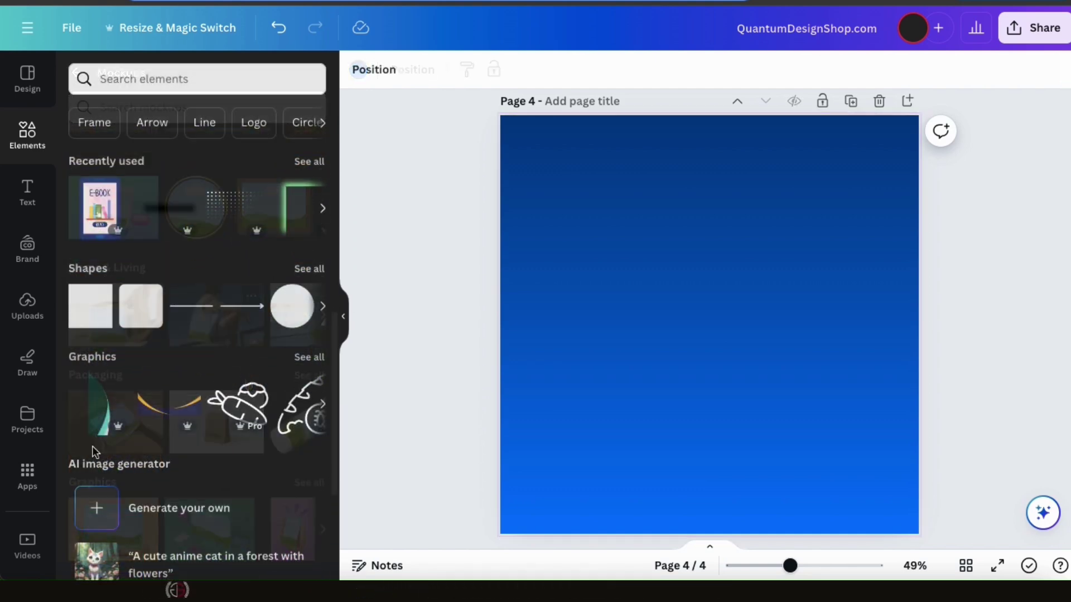
Step: Search the available apps for "mockups" and open the Mockups app
click(28, 475)
text(mockups)
key(Return)
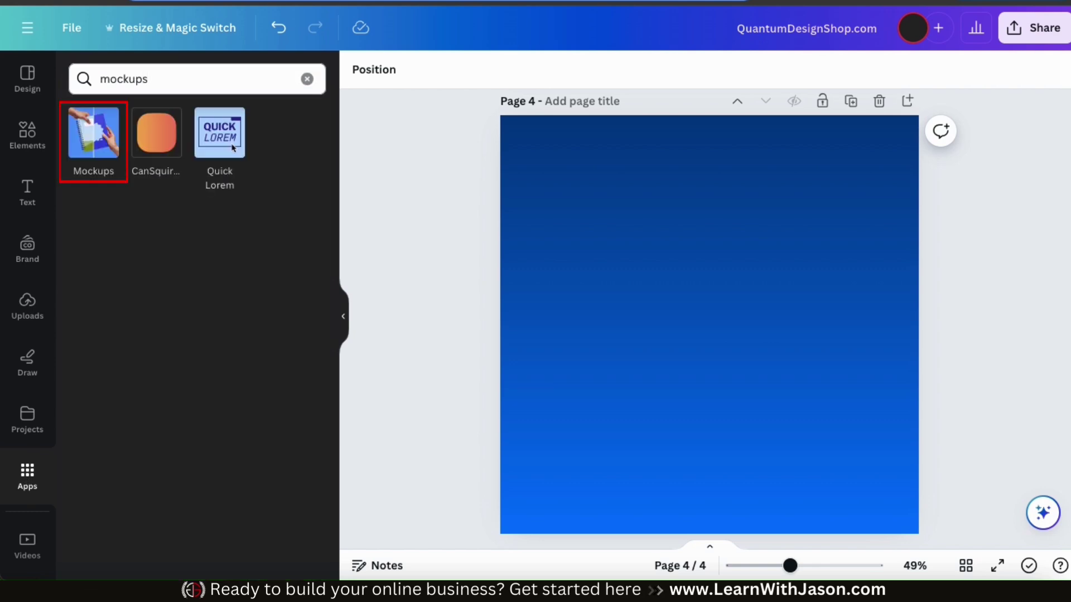
click(102, 149)
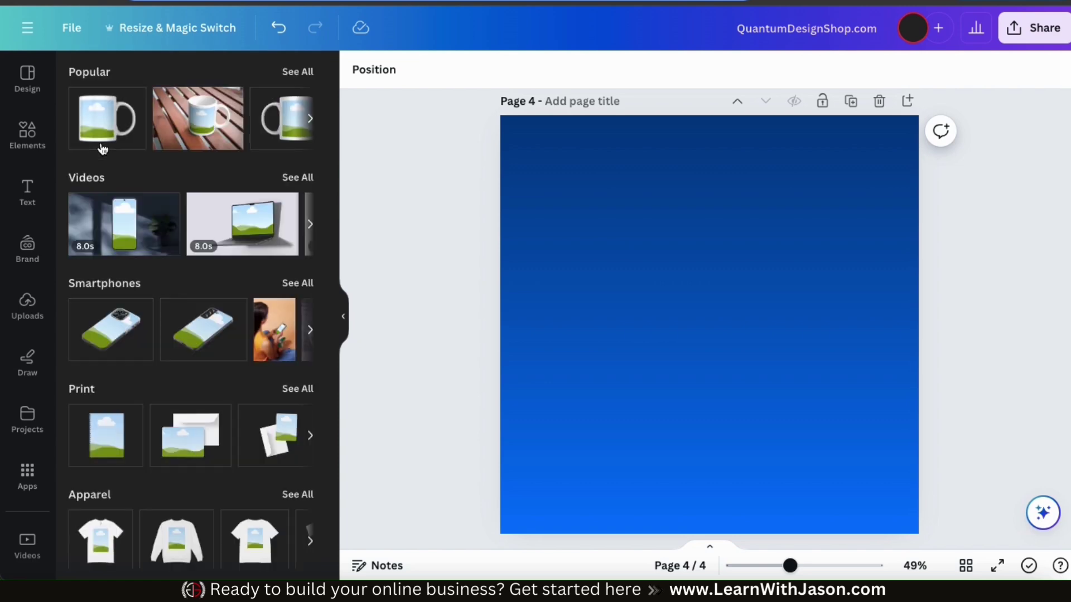
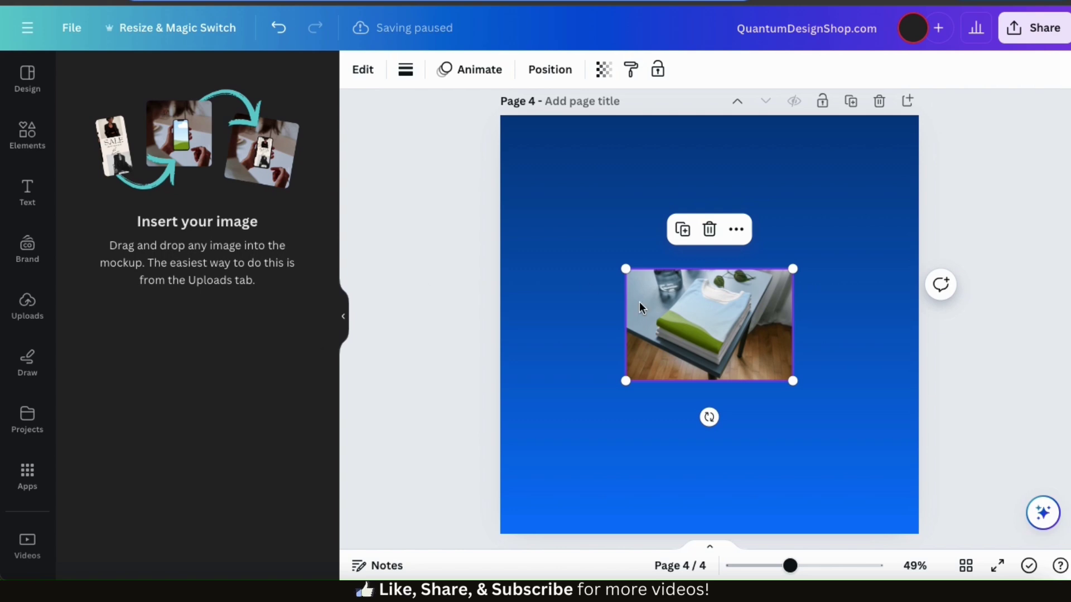
Step: Enlarge the folded T-shirts mockup to cover page 4 completely and center it, keeping it selected
drag(627, 268, 443, 56)
drag(894, 478, 1004, 557)
drag(588, 222, 598, 223)
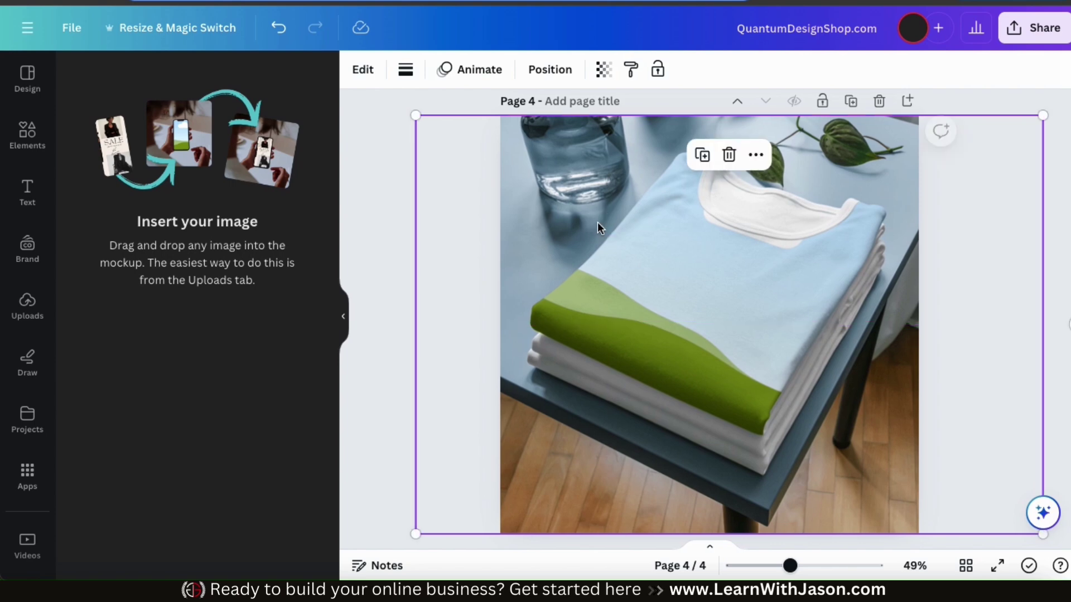
click(393, 239)
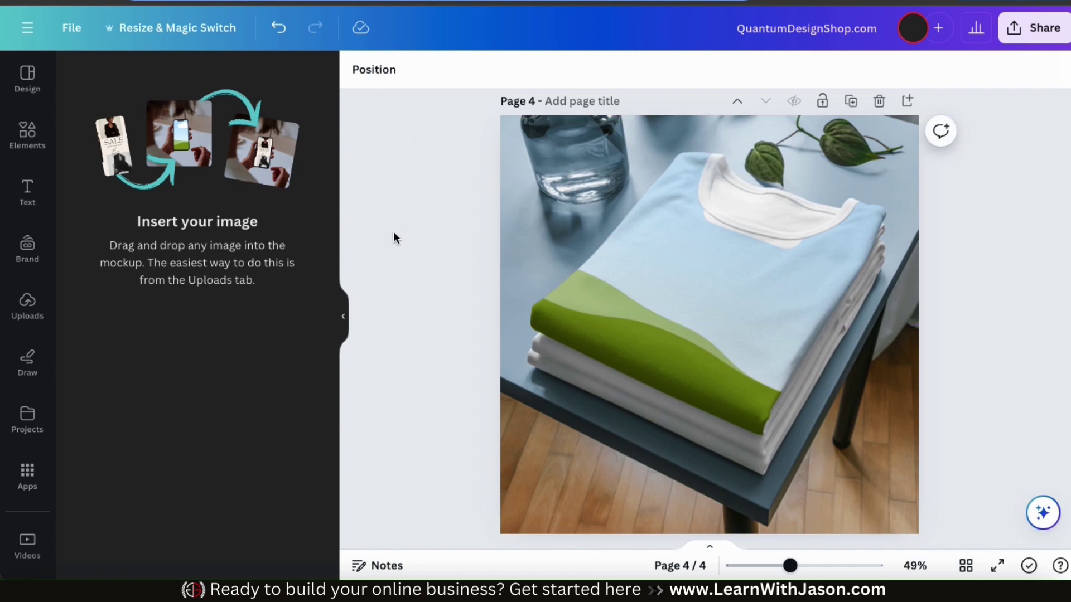
key(Tab)
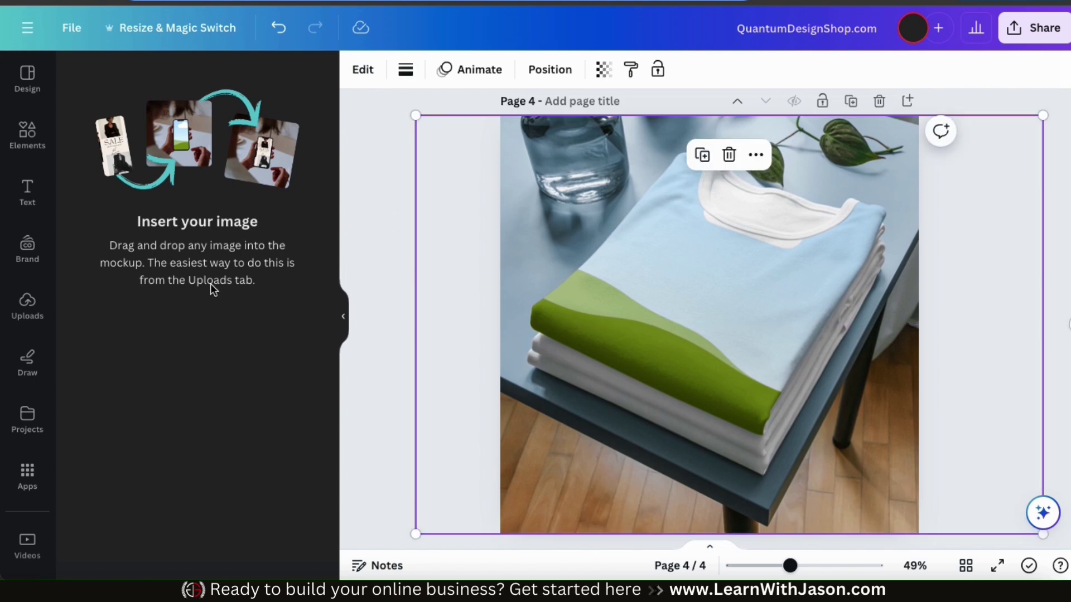
Step: Insert the uploaded laurel-wreath logo into the folded T-shirts mockup on page 4
click(30, 309)
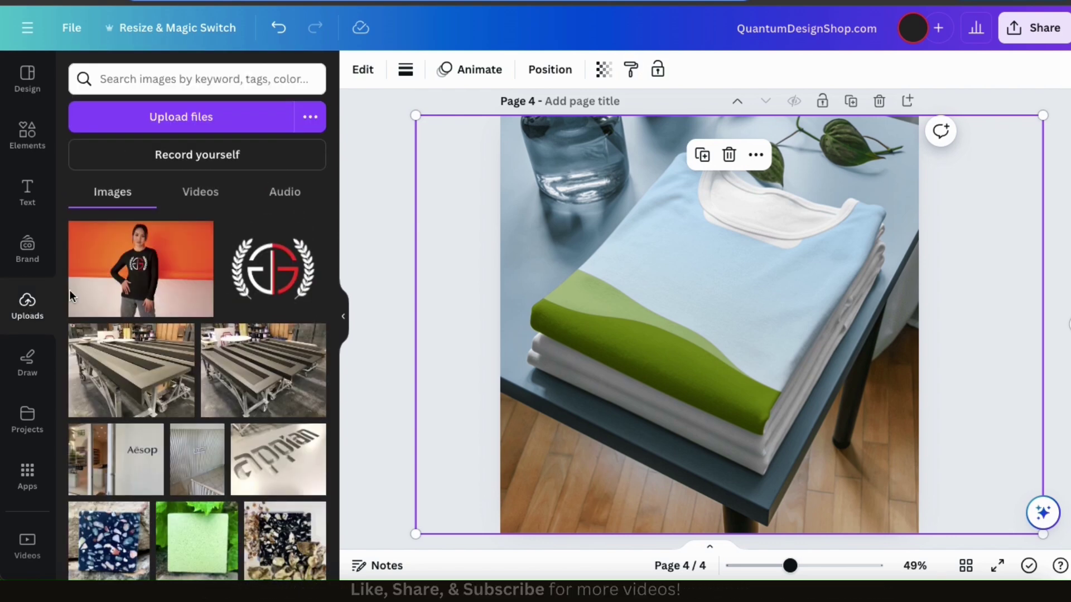
drag(272, 277, 623, 264)
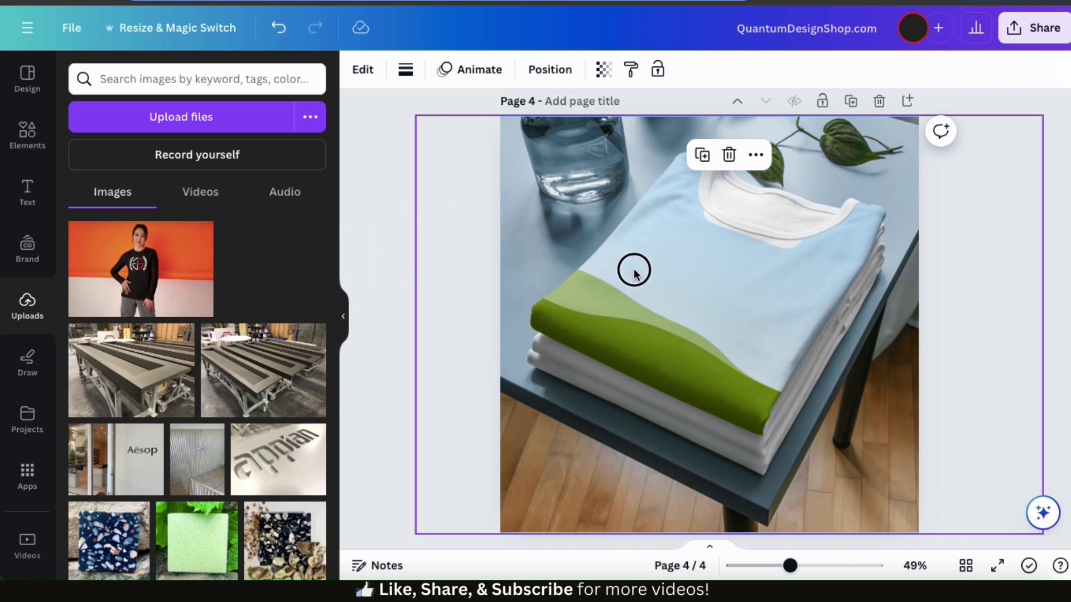
drag(681, 295, 683, 300)
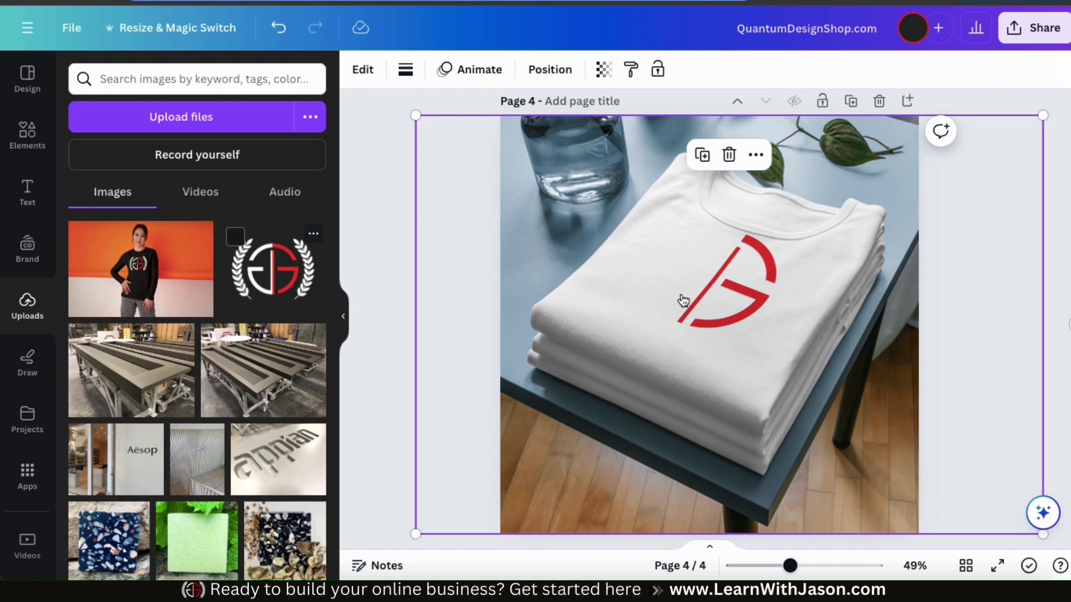
Step: Move the logo slightly lower on the folded T-shirts mockup, set the shirt color to black and apply the changes
click(365, 82)
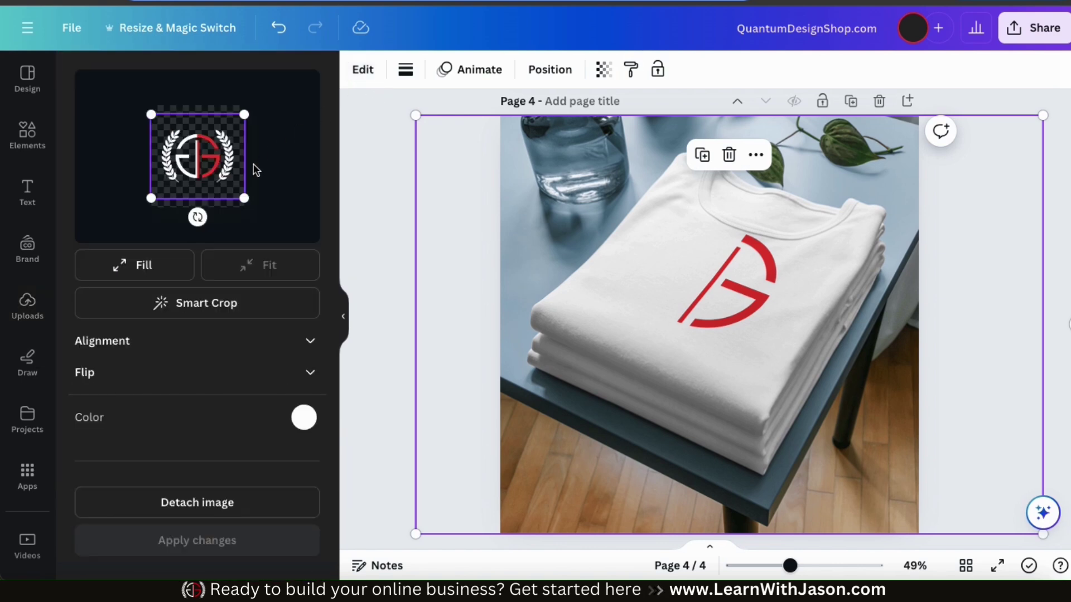
drag(218, 171, 219, 184)
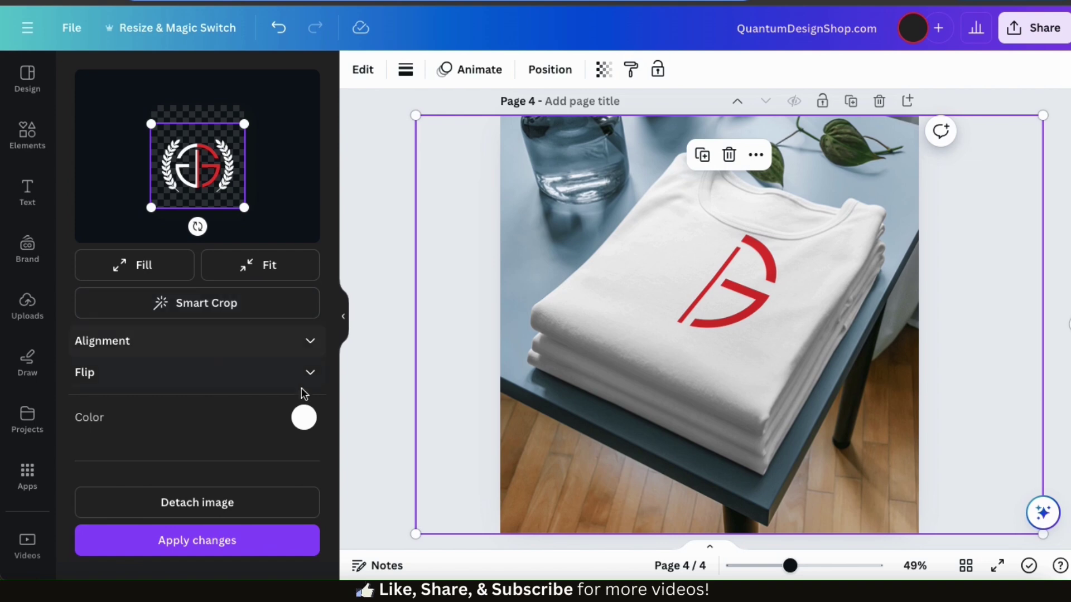
click(304, 418)
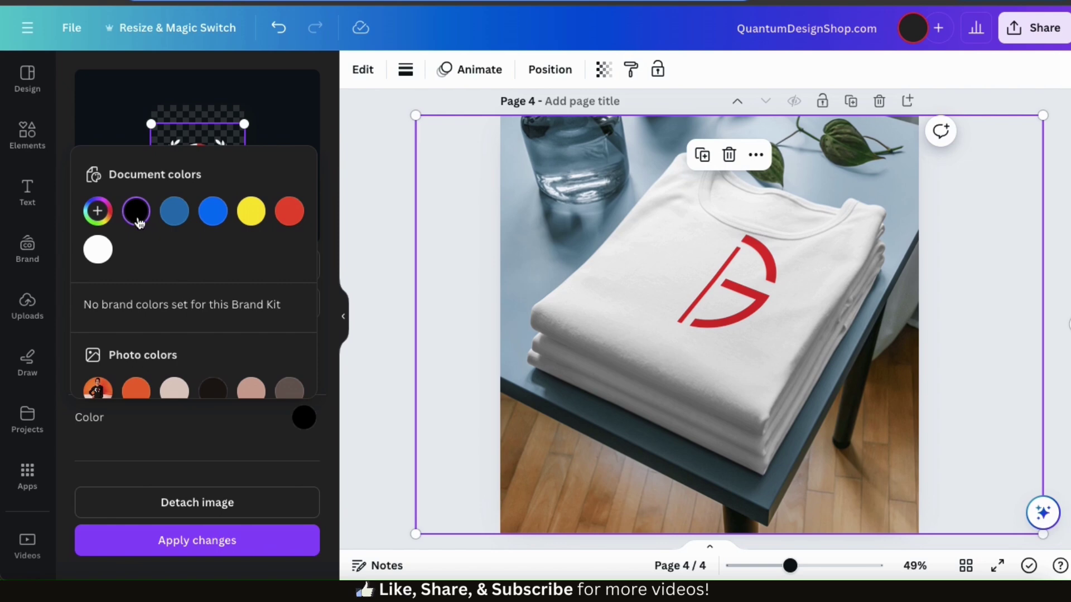
click(215, 449)
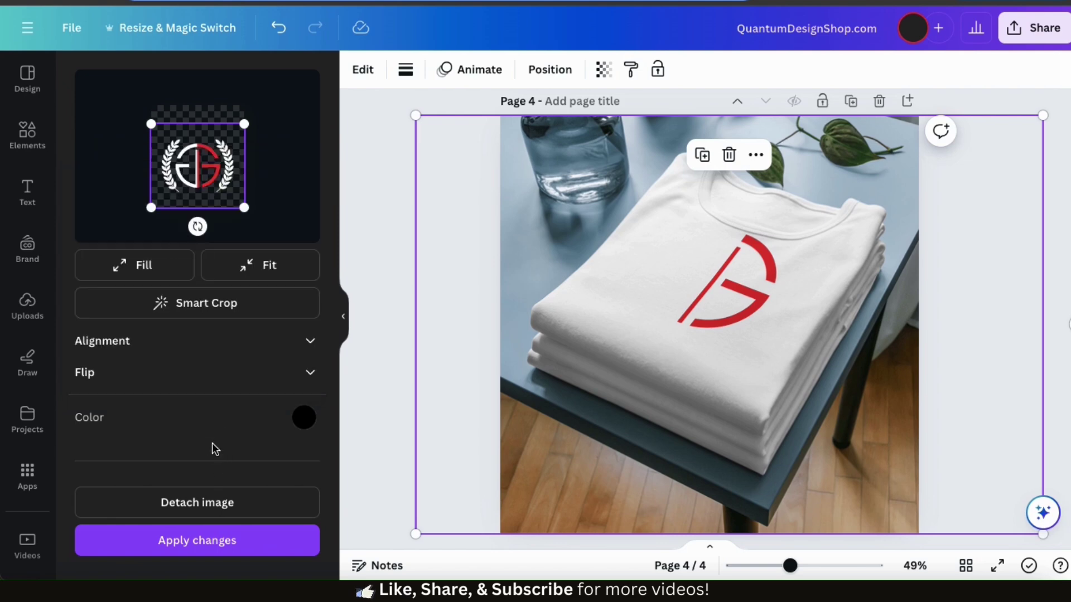
click(195, 550)
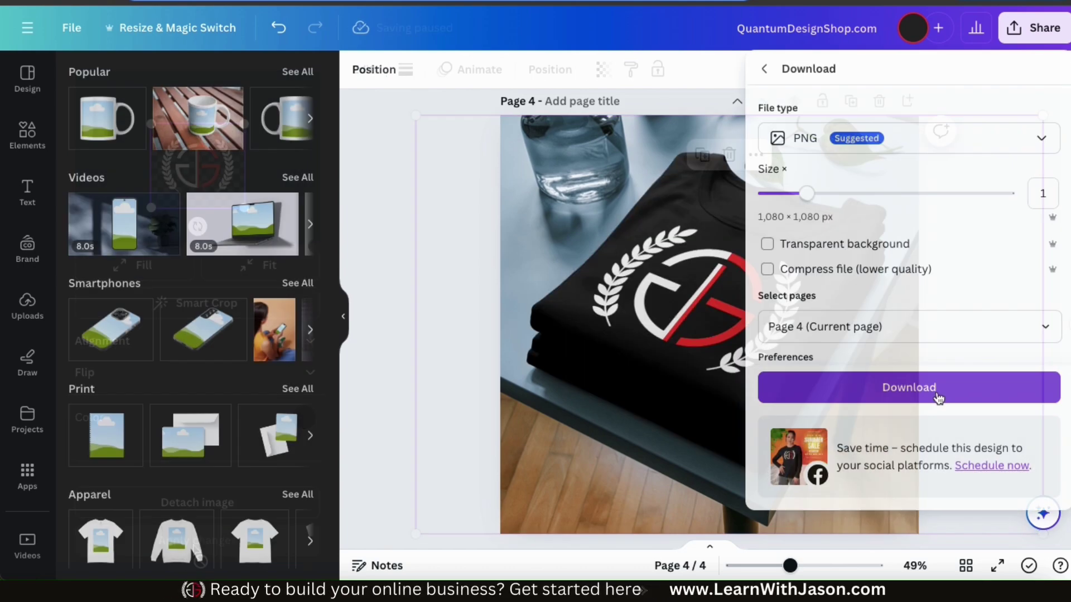
Step: Download only page 4 as a PNG at 1,080 × 1,080 px
click(907, 398)
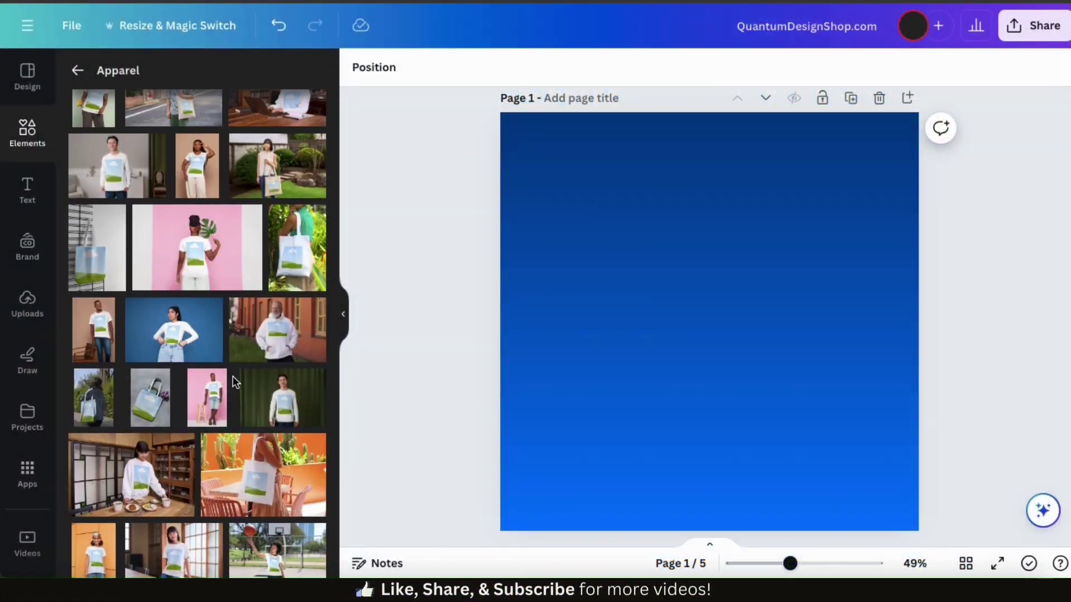
Step: Add the apparel mockup of the man in a white T-shirt beside a chair to page 1 and enlarge it beyond the page height
scroll(235, 382, up, 1)
click(94, 377)
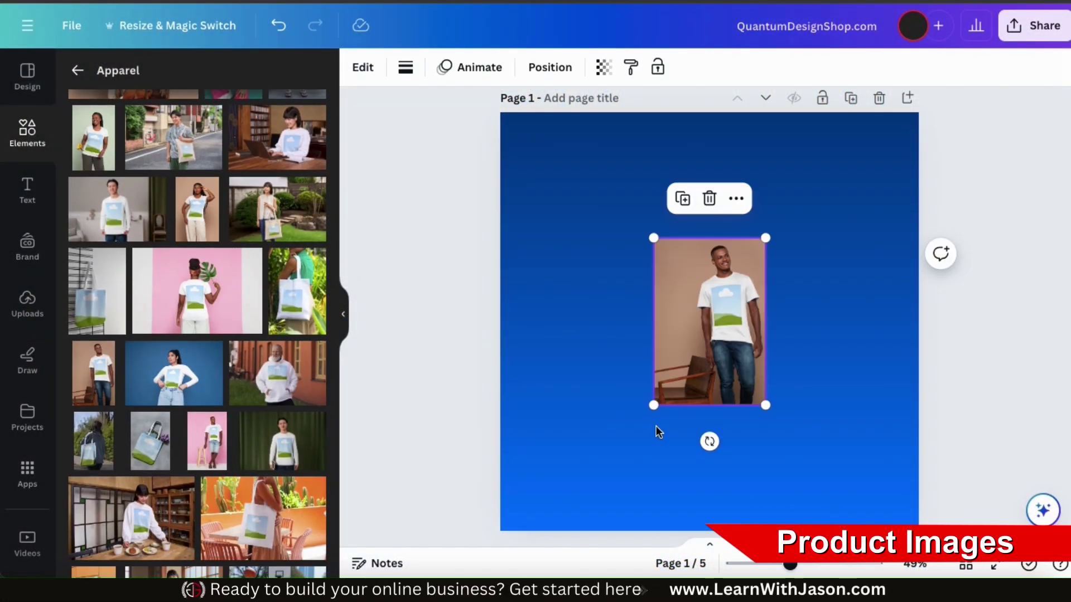
drag(653, 403, 479, 520)
drag(765, 238, 856, 120)
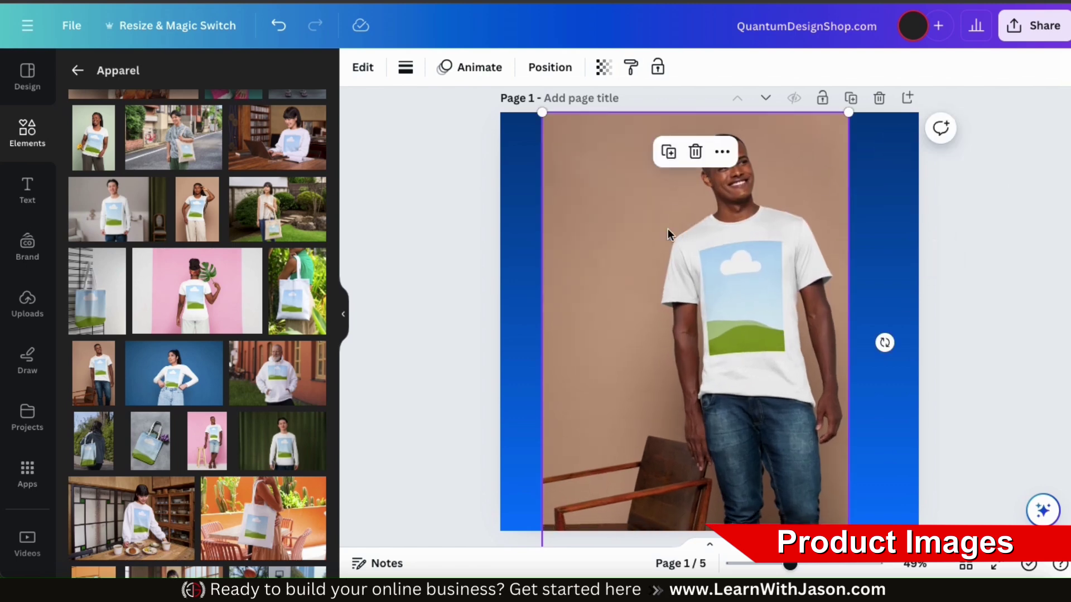
Step: Insert the uploaded laurel-wreath logo into the man's T-shirt mockup, placed higher on the chest, with the shirt color set to black
click(28, 299)
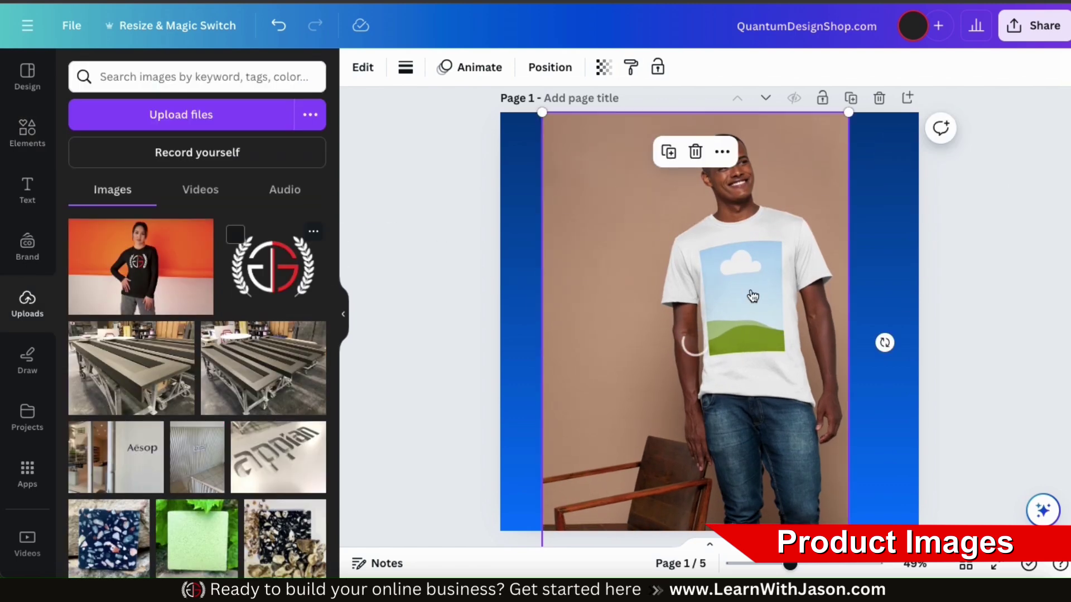
click(364, 70)
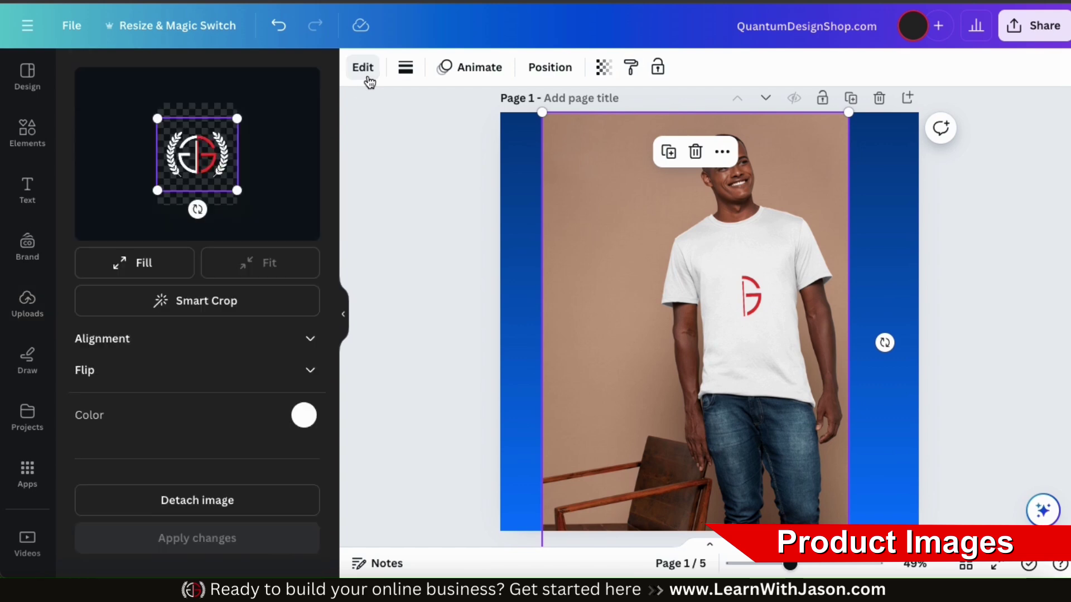
click(304, 417)
click(130, 215)
click(176, 437)
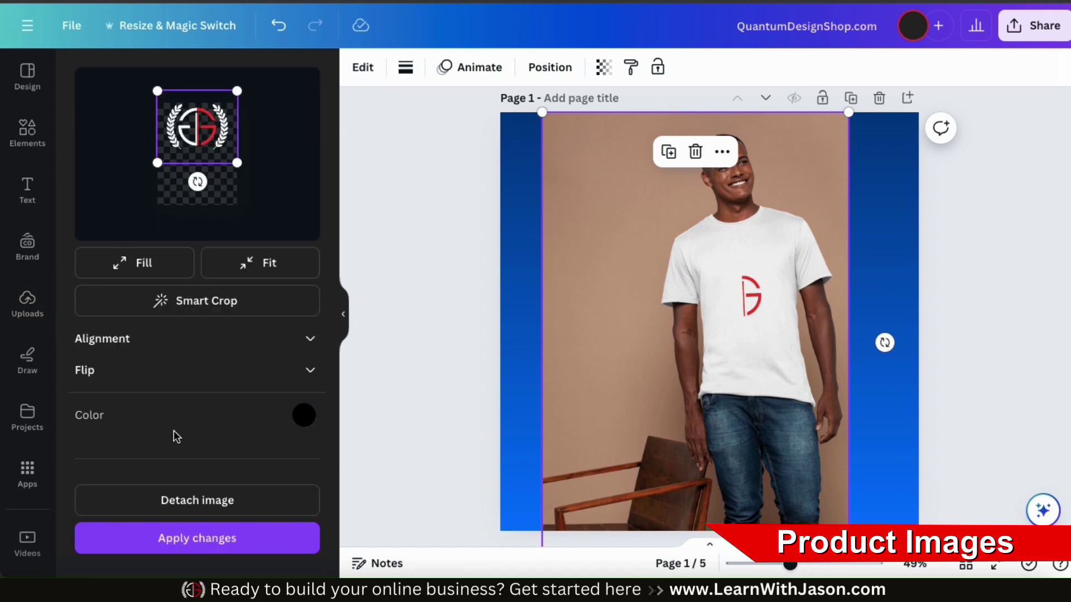
click(175, 536)
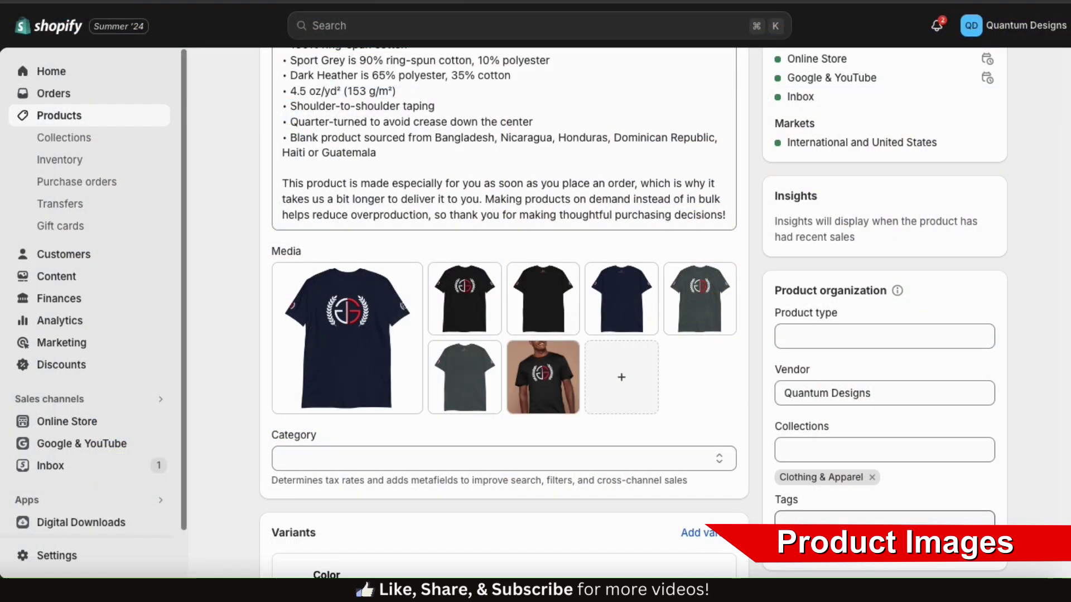
Step: In the Shopify product editor, move the photo of the model in the black T-shirt to the first media position
mouse_move(568, 394)
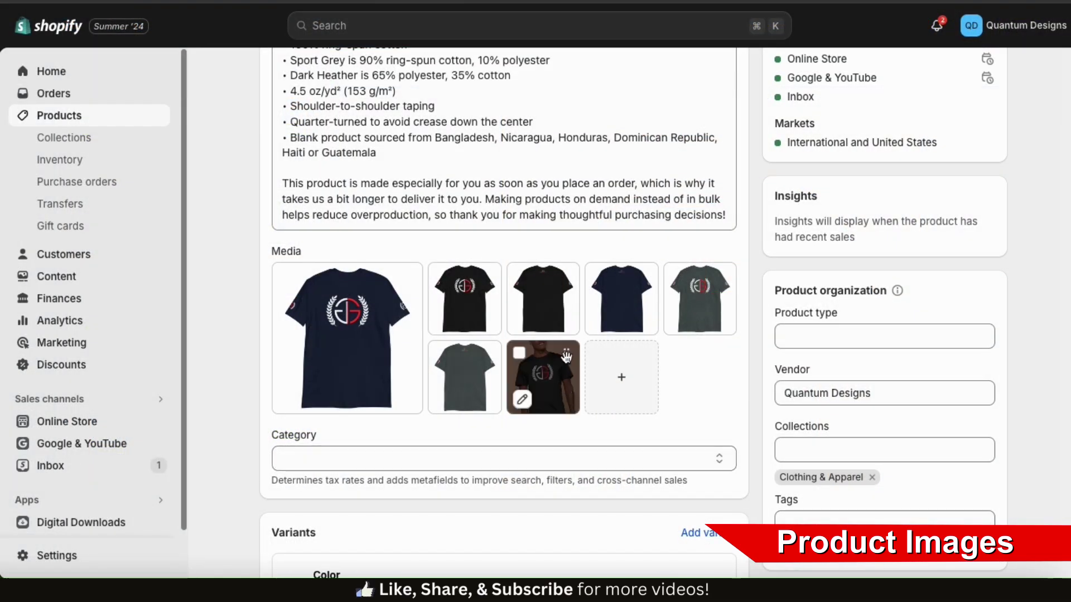
drag(567, 357, 347, 335)
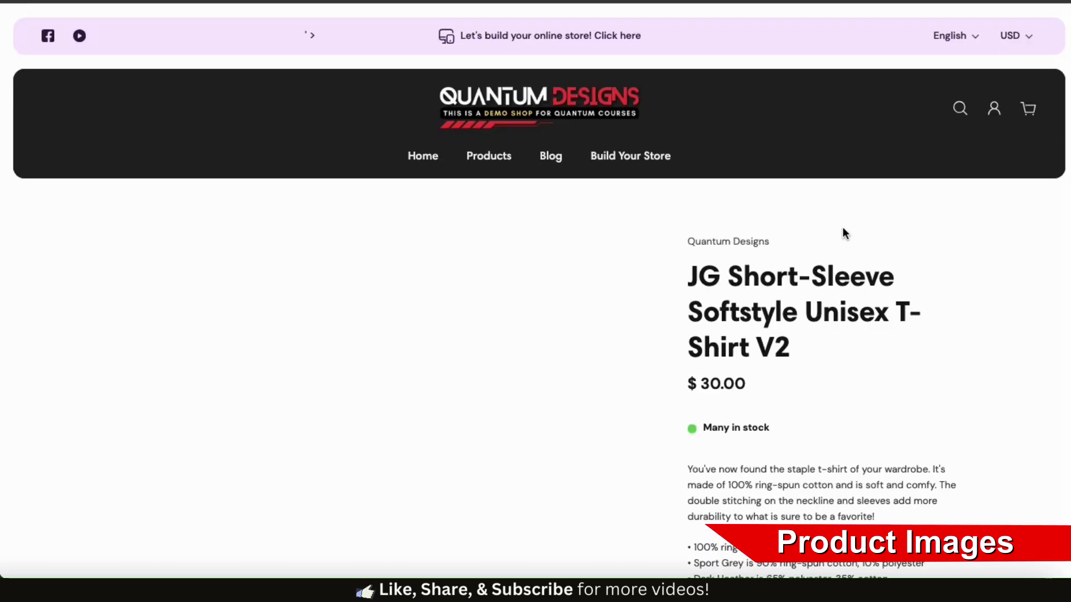
Step: Examine the model photo on the JG Short-Sleeve Softstyle Unisex T-Shirt V2 store page, including its enlarged view
click(87, 258)
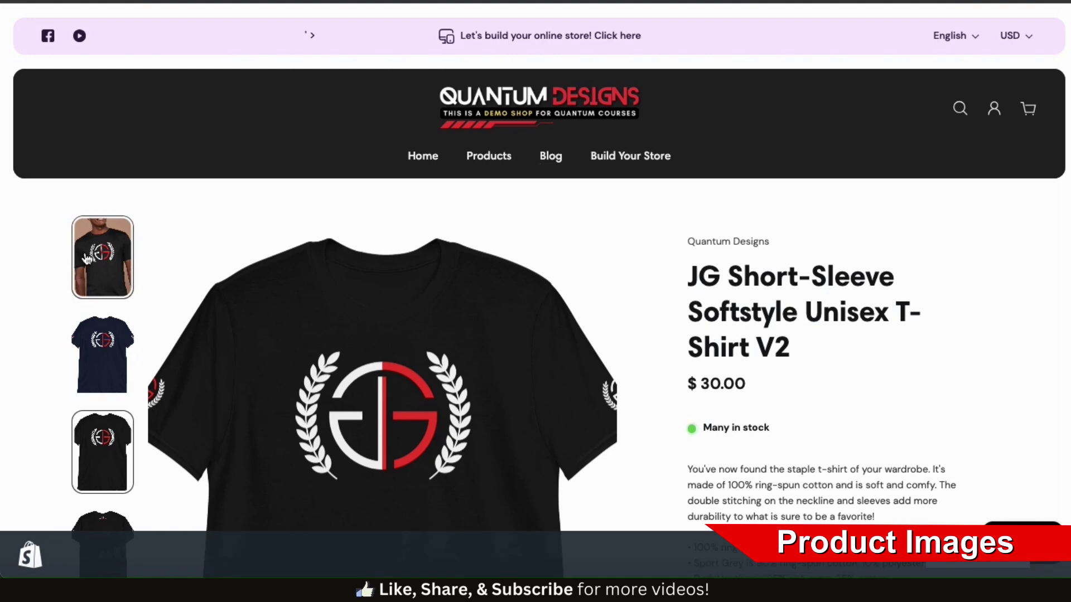
scroll(980, 287, down, 2)
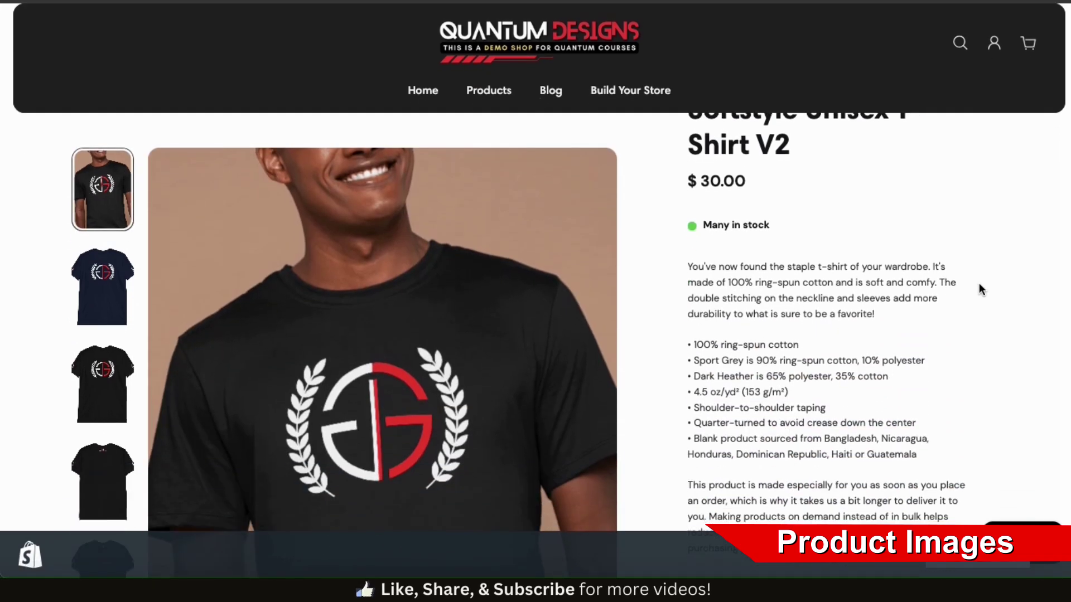
scroll(978, 286, up, 2)
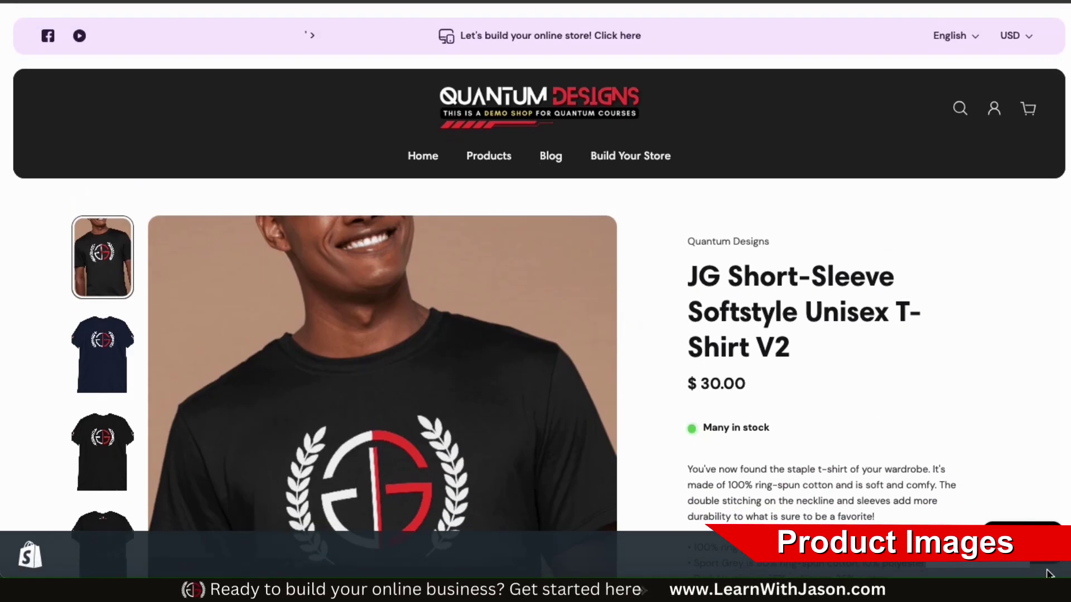
scroll(665, 236, down, 3)
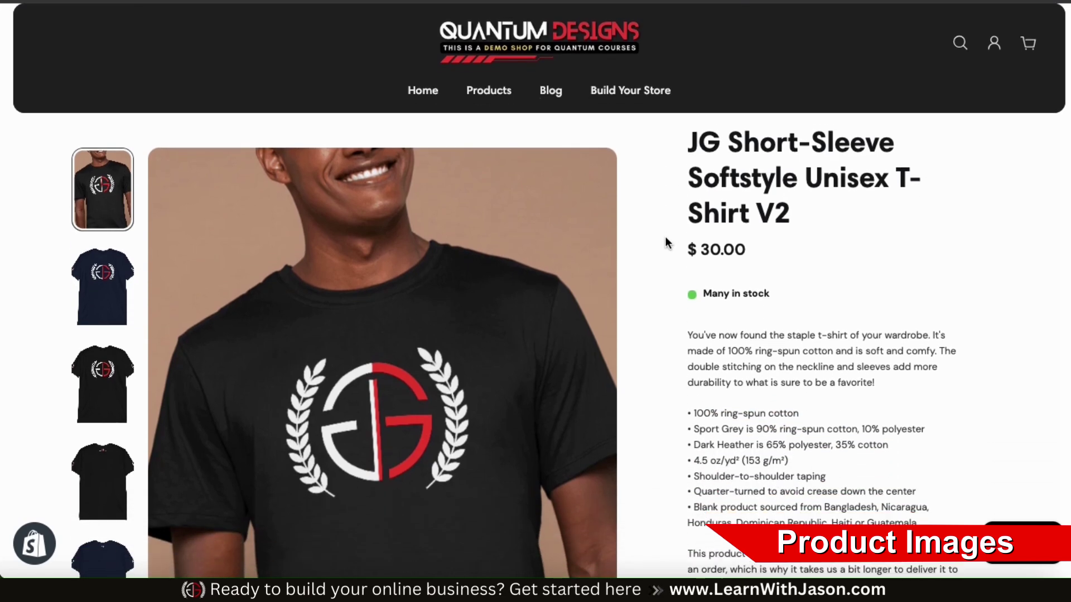
scroll(625, 250, down, 1)
scroll(624, 250, up, 3)
scroll(625, 250, down, 1)
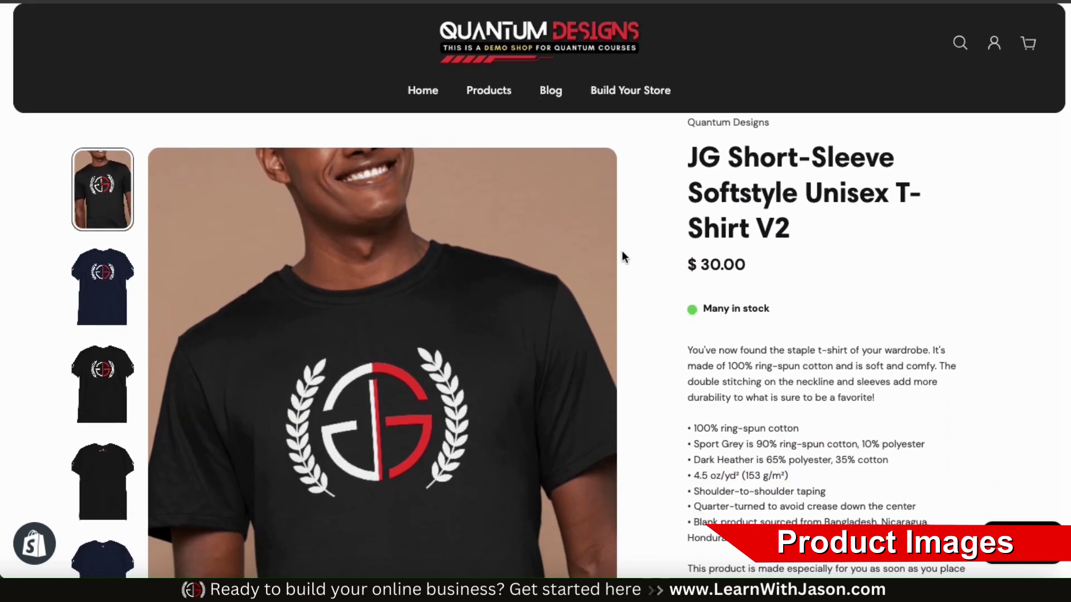
click(423, 303)
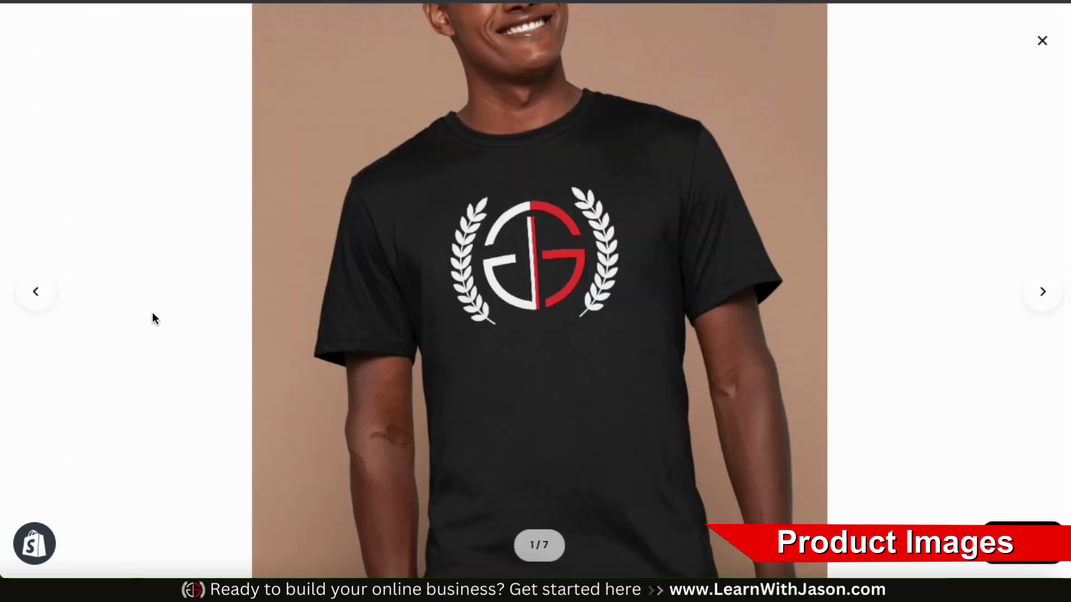
click(152, 312)
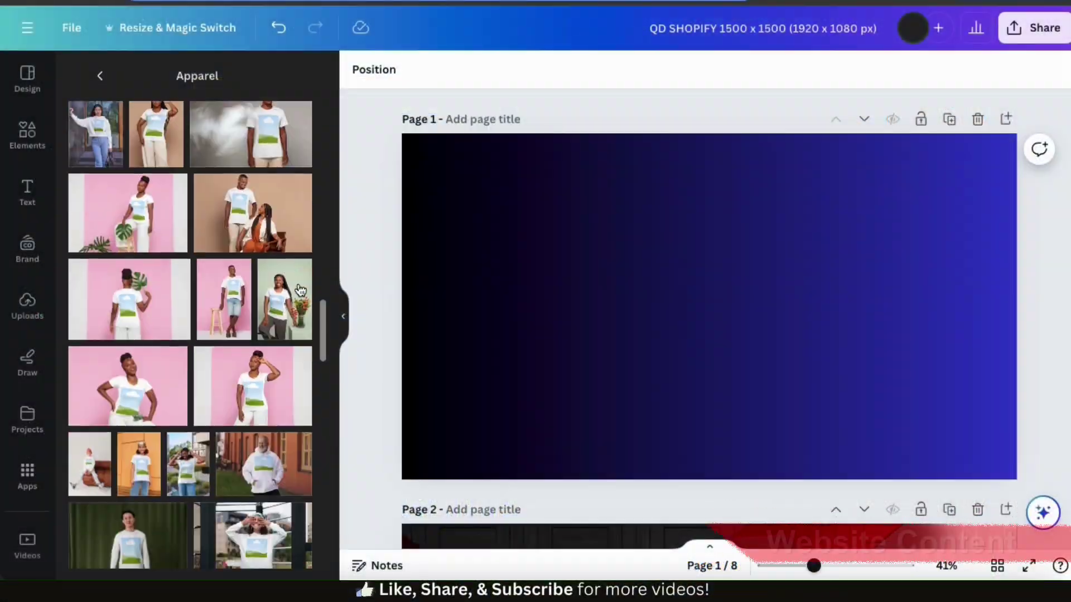
Step: Add the apparel mockup of the man in sunglasses by the graffiti wall to page 1 and insert the uploaded laurel-wreath logo
scroll(300, 286, down, 3)
scroll(300, 287, down, 3)
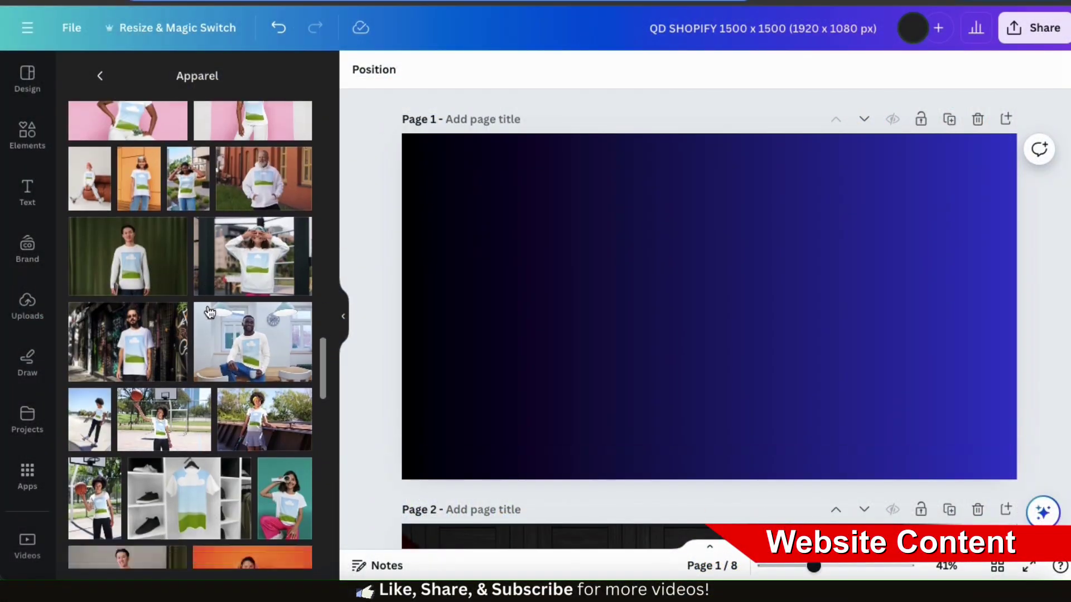
click(154, 322)
click(28, 310)
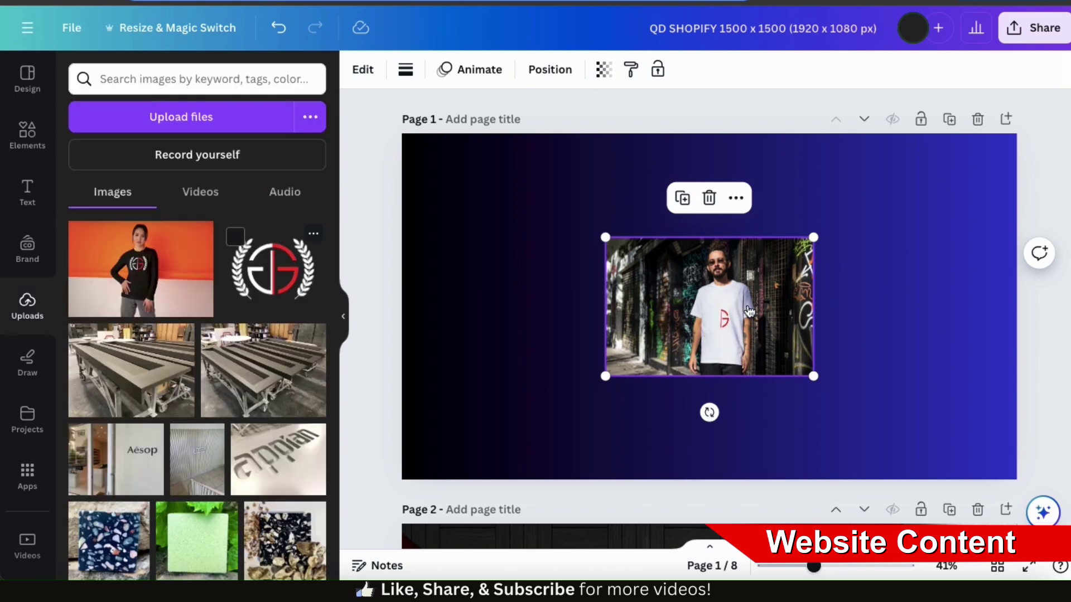
Step: Enlarge the graffiti-wall mockup and reposition it so it covers page 1 with the T-shirt toward the right side
drag(606, 238, 370, 133)
drag(368, 526, 288, 497)
drag(502, 335, 559, 279)
Step: Set the graffiti-wall mockup's shirt color to black and apply it with the logo placed higher on the chest
click(366, 78)
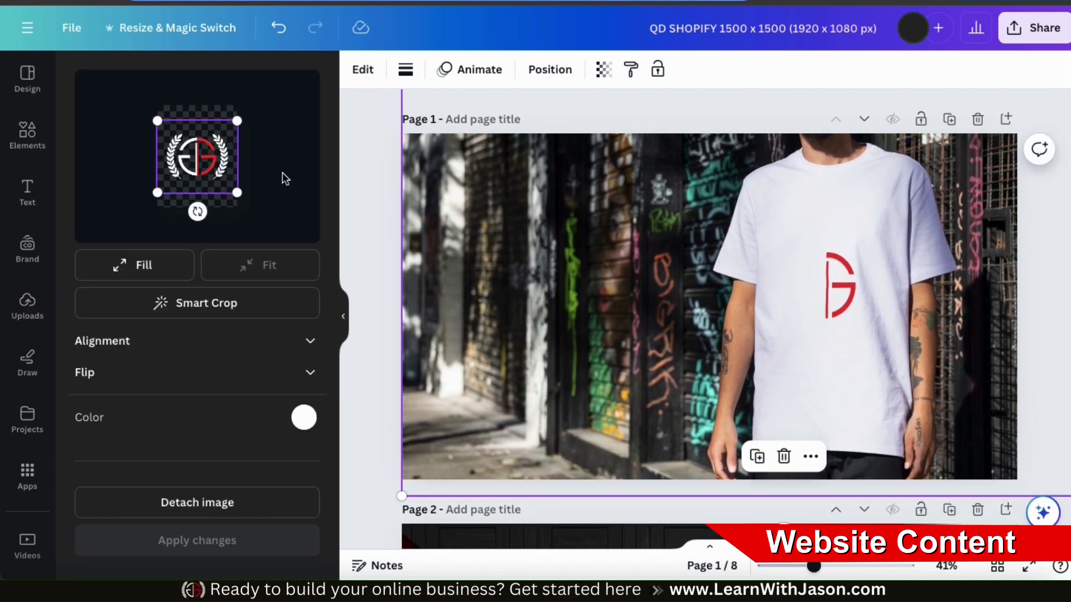
click(303, 417)
click(136, 354)
click(229, 444)
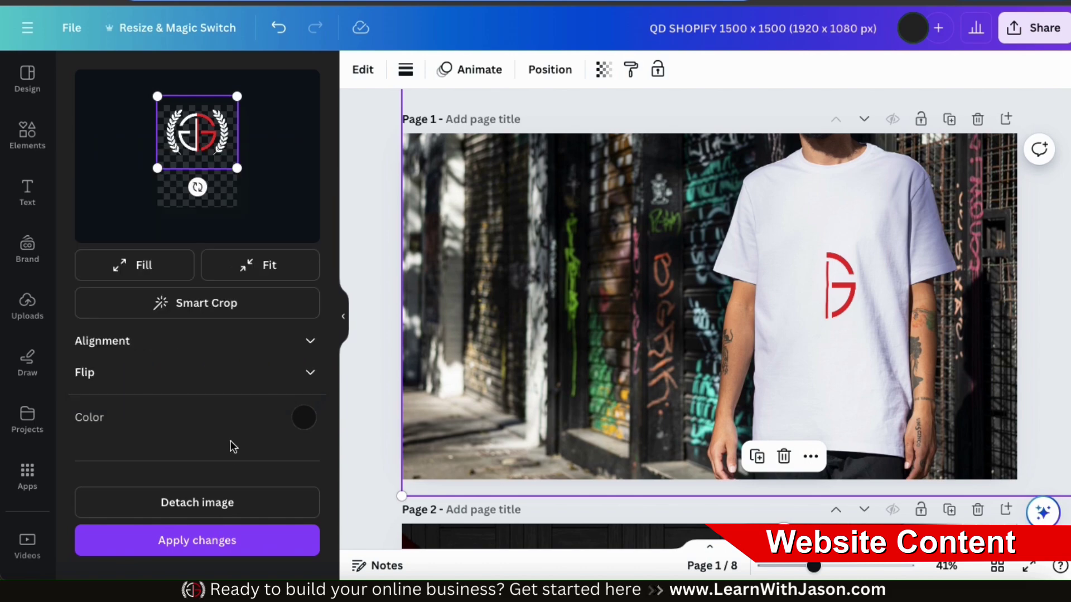
click(223, 540)
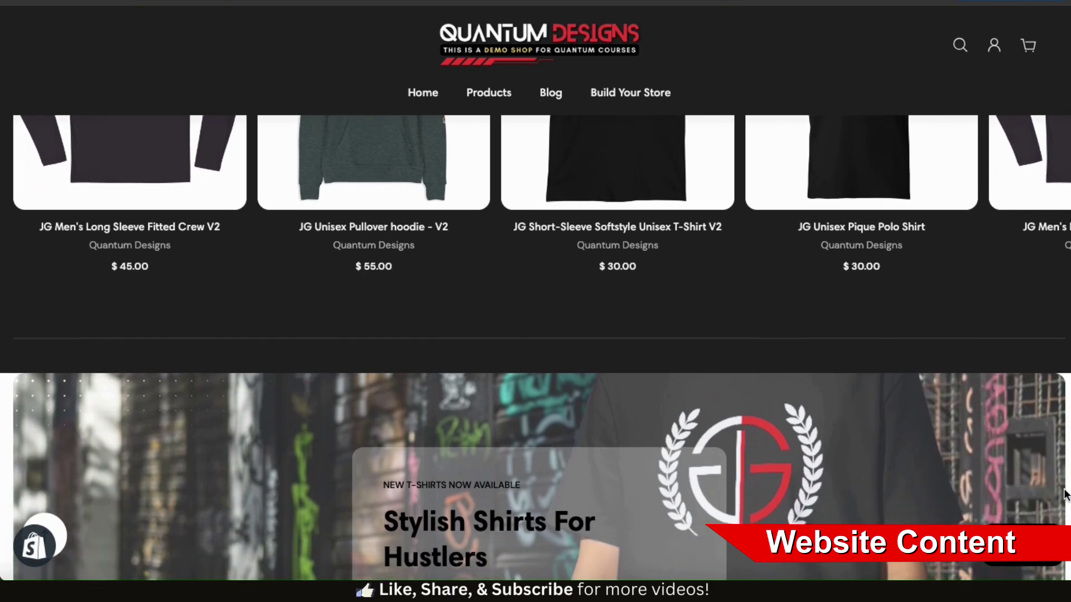
Step: View the "Stylish Shirts For Hustlers" banner with the shirt mockup on the Quantum Designs store home page
scroll(1065, 495, down, 5)
scroll(1065, 496, up, 1)
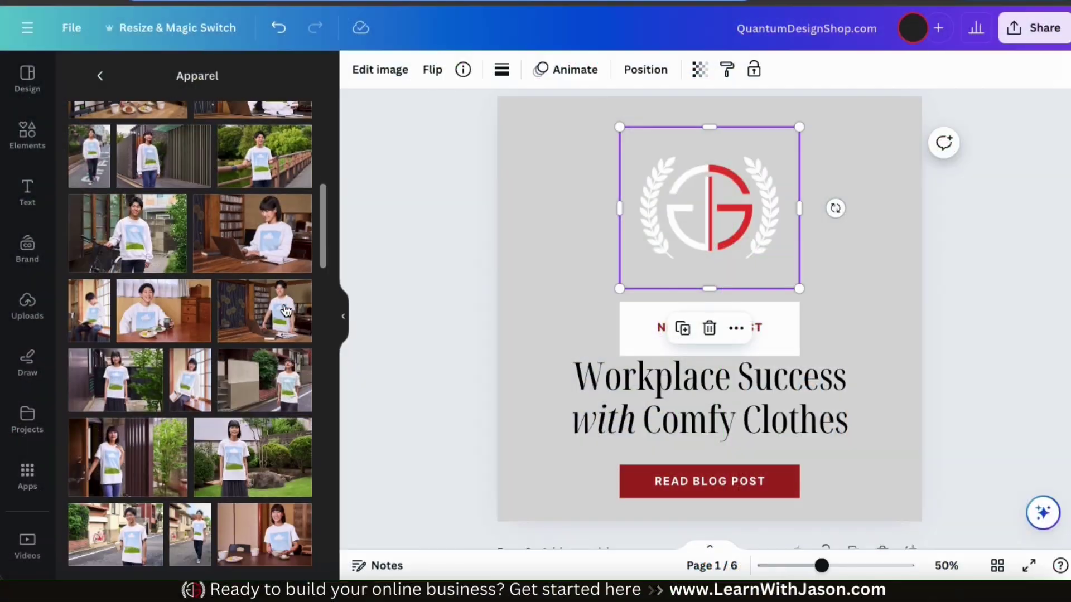
Step: Add the mockup of the woman at a laptop to the blog post graphic, with the laurel-wreath logo and a black sweatshirt
scroll(268, 222, down, 1)
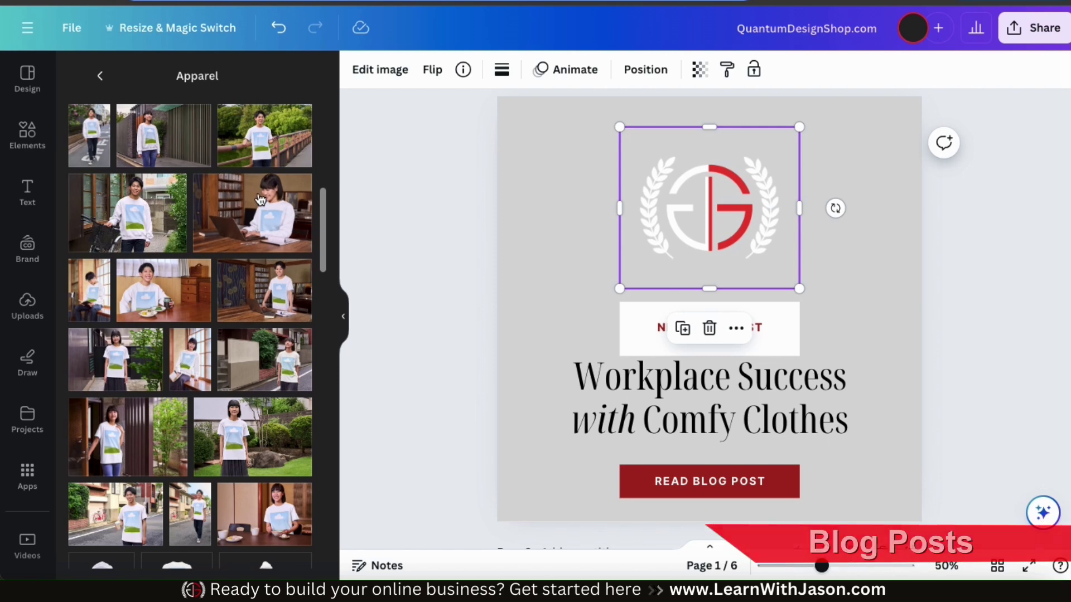
click(268, 222)
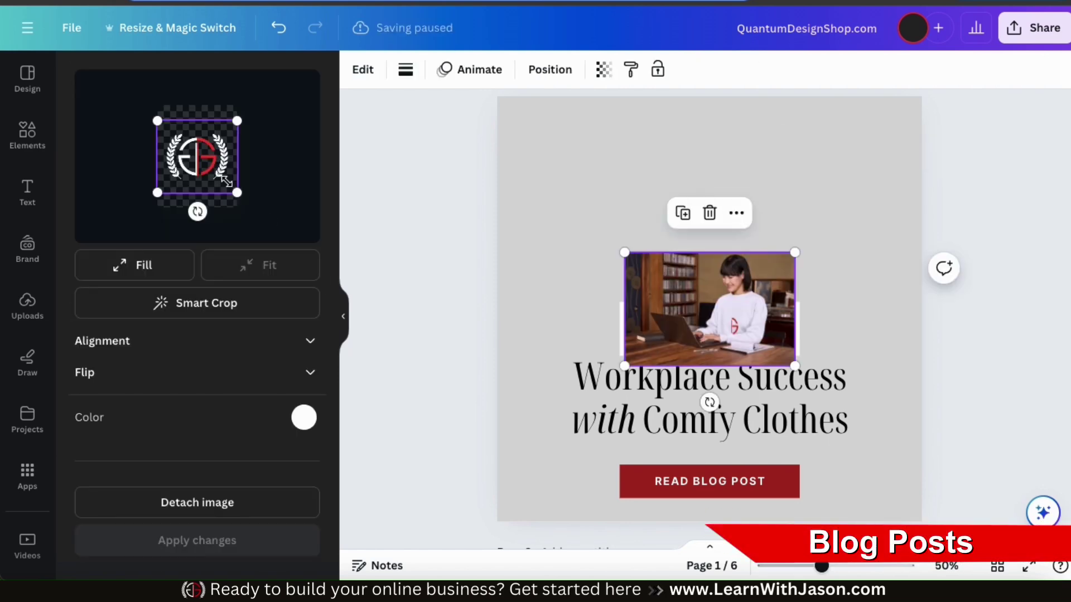
click(303, 419)
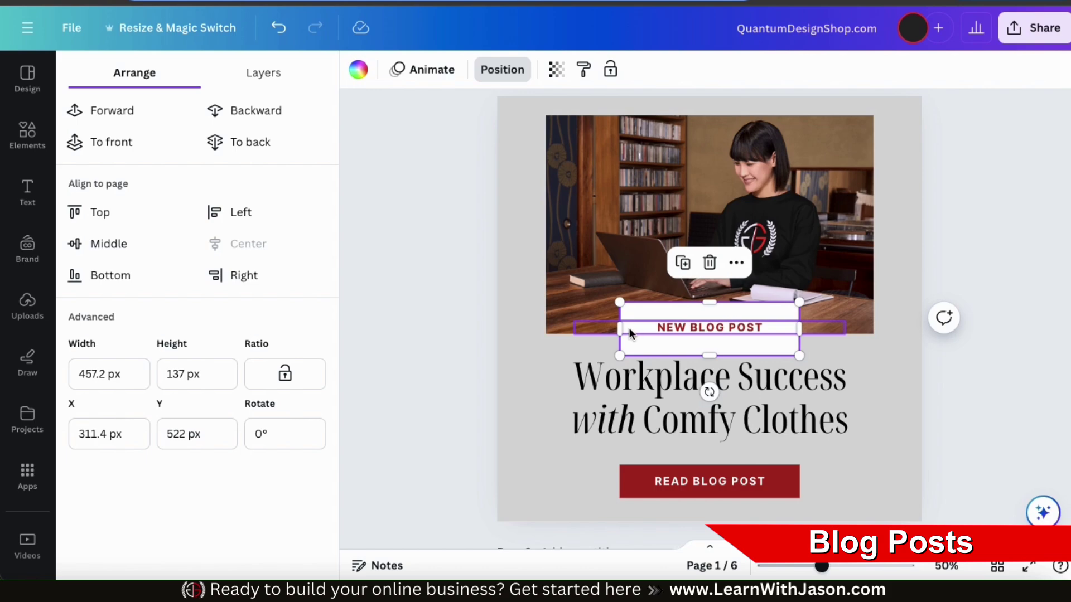
Step: Change the fill of the box behind "NEW BLOG POST" to the light gray document color
click(358, 69)
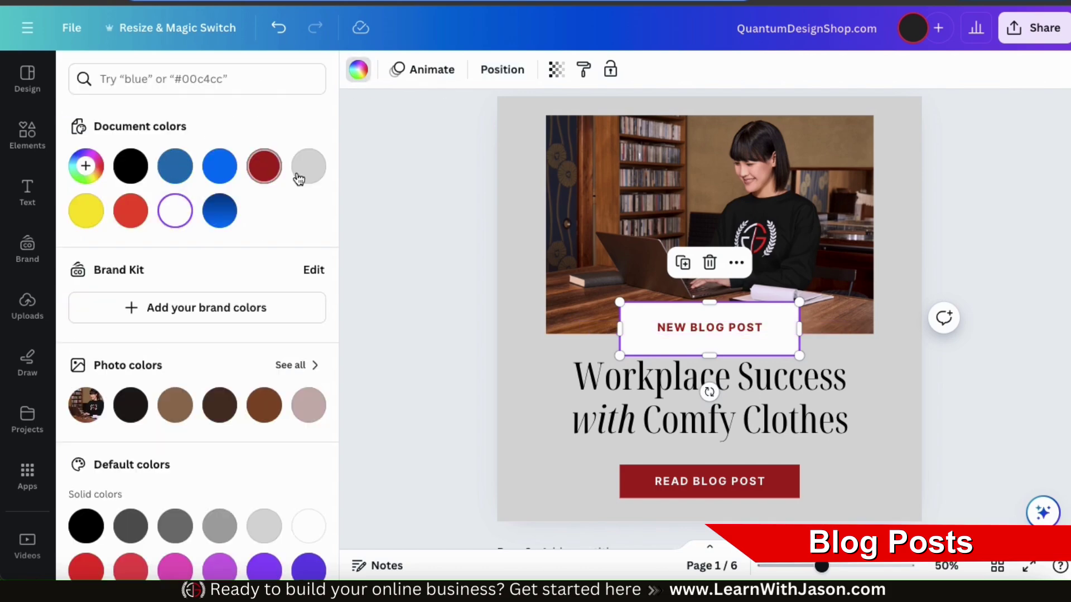
click(308, 166)
click(928, 333)
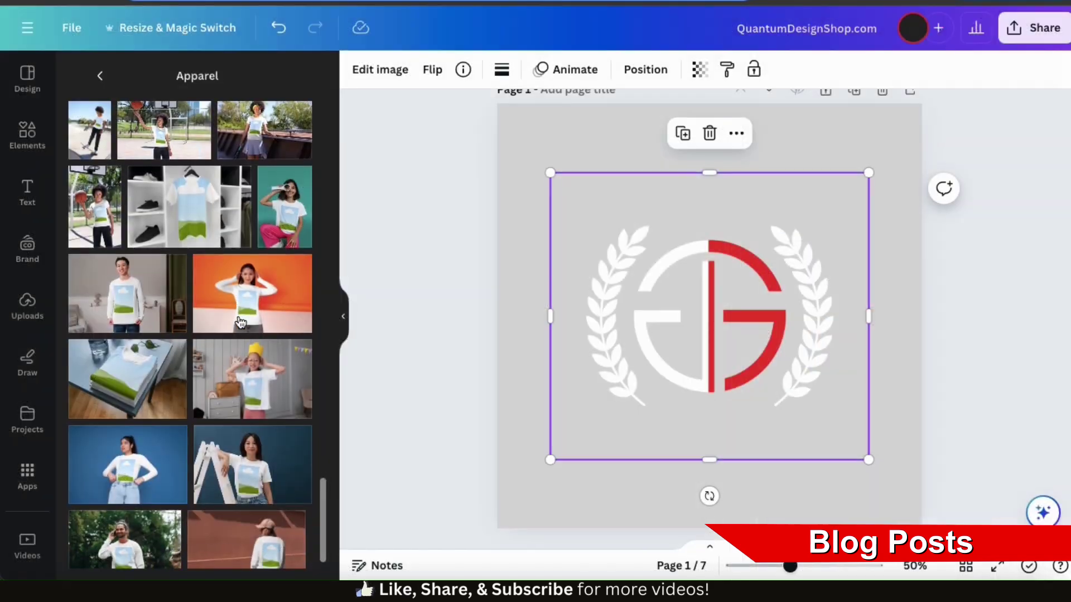
Step: Add the mockup of the woman leaning on a white ladder to page 1 and enlarge it in both directions
scroll(240, 323, down, 1)
click(272, 418)
drag(622, 258, 492, 172)
drag(787, 377, 931, 453)
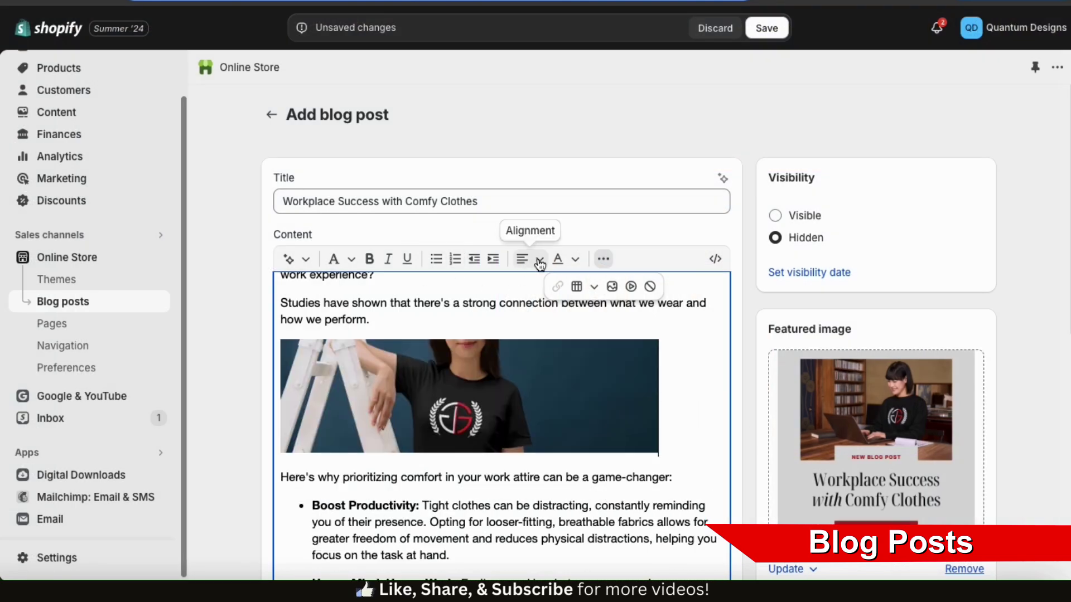
Step: In the Shopify blog post, insert the black T-shirt image above "Finding Comfort Within Your Dress Code", reduce its size and save the post
scroll(705, 419, up, 3)
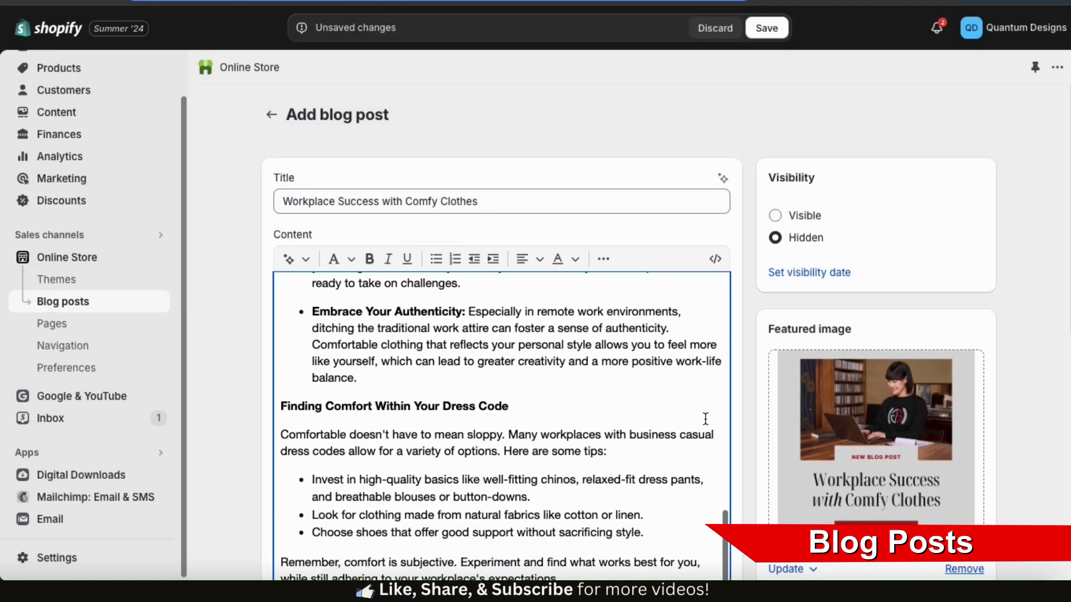
key(Return)
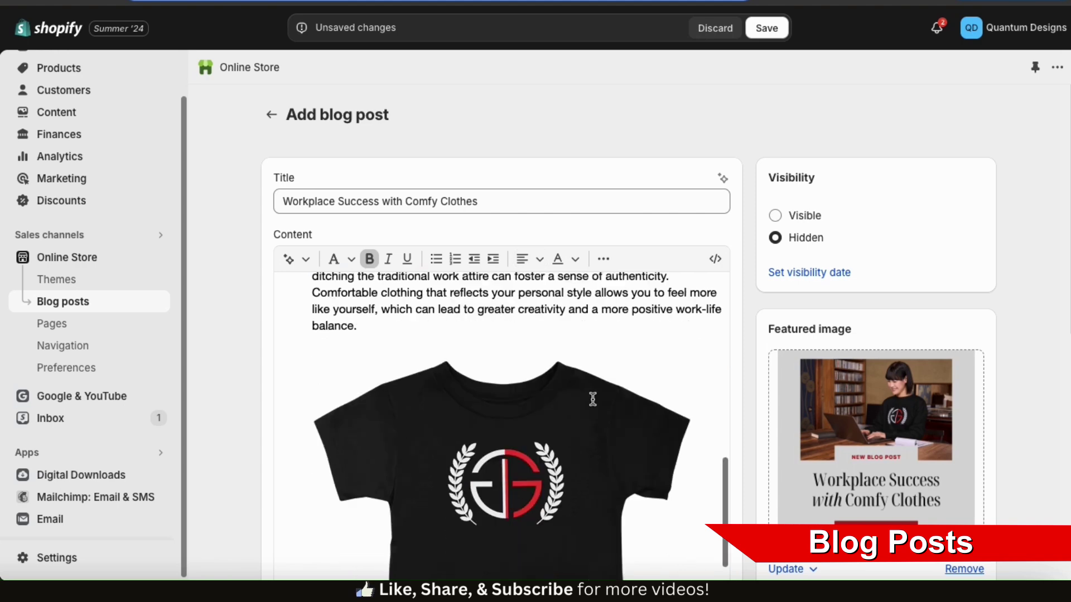
drag(546, 322, 546, 323)
scroll(680, 365, up, 5)
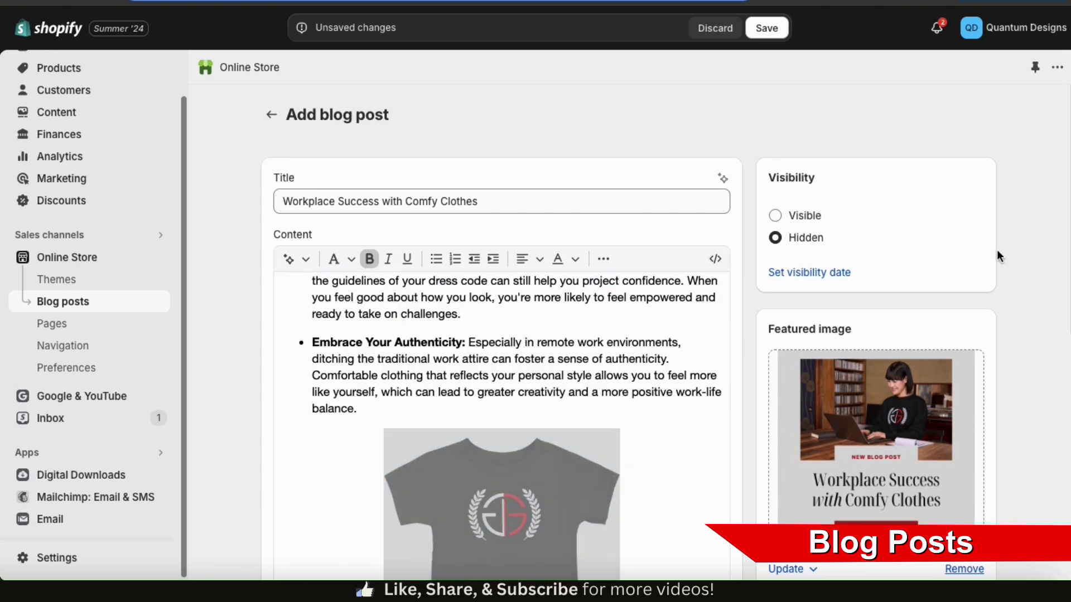
scroll(754, 362, down, 10)
click(767, 28)
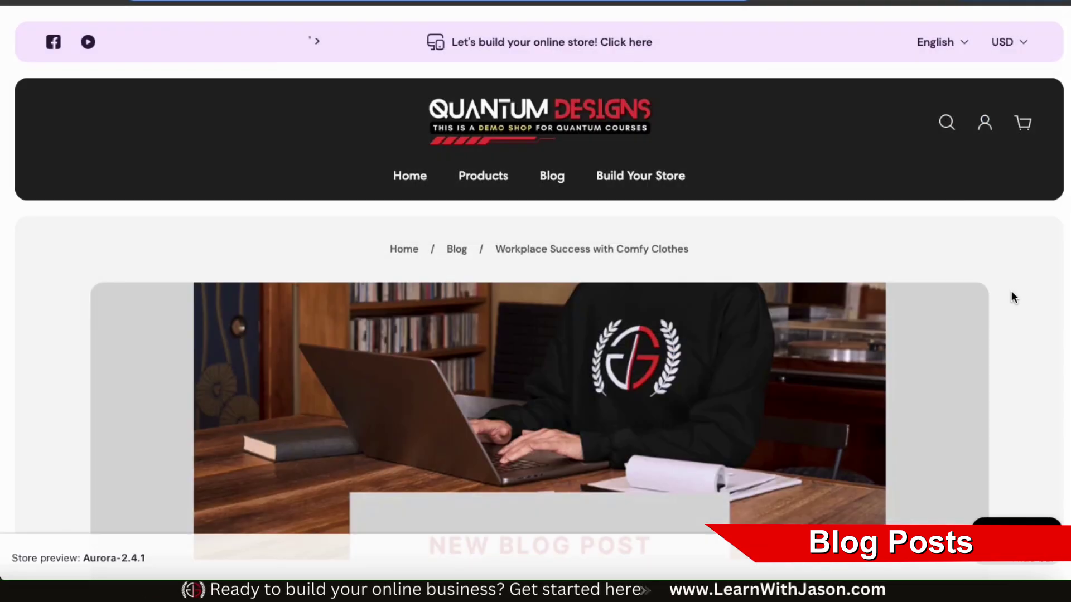
Step: Examine the "Workplace Success with Comfy Clothes" blog post in the store preview, including its featured image and shirt pictures
scroll(1026, 363, down, 3)
scroll(1025, 397, down, 10)
scroll(1024, 397, down, 10)
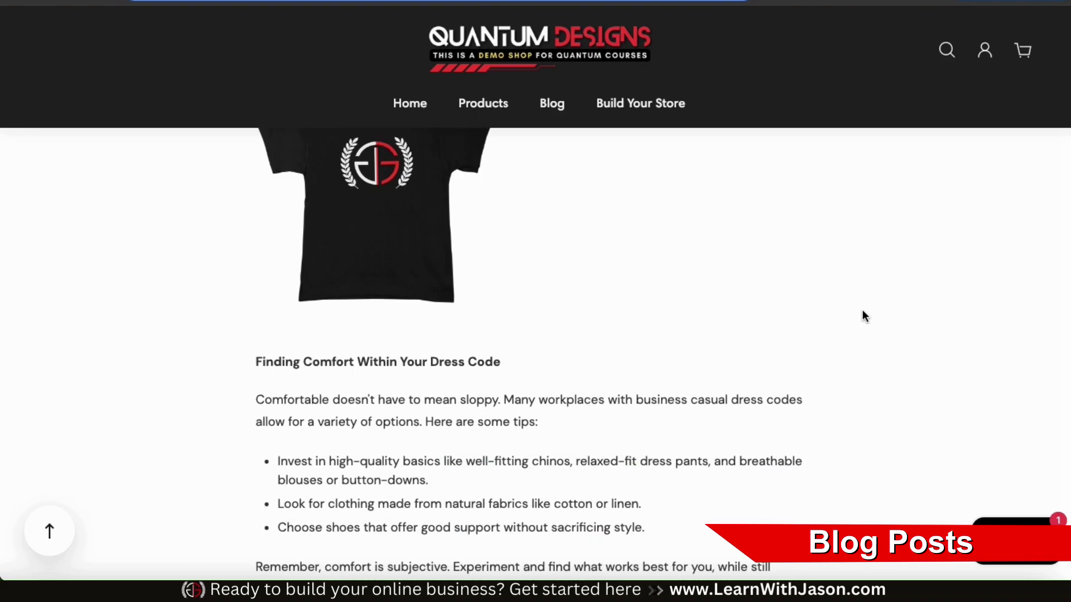
scroll(862, 316, down, 5)
scroll(862, 316, up, 15)
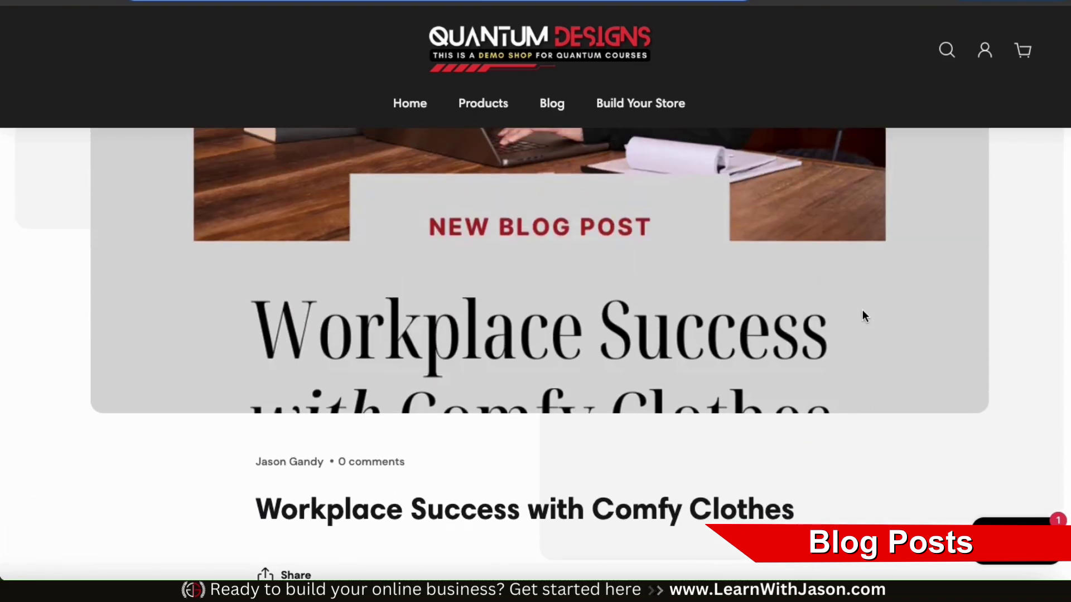
scroll(862, 312, up, 4)
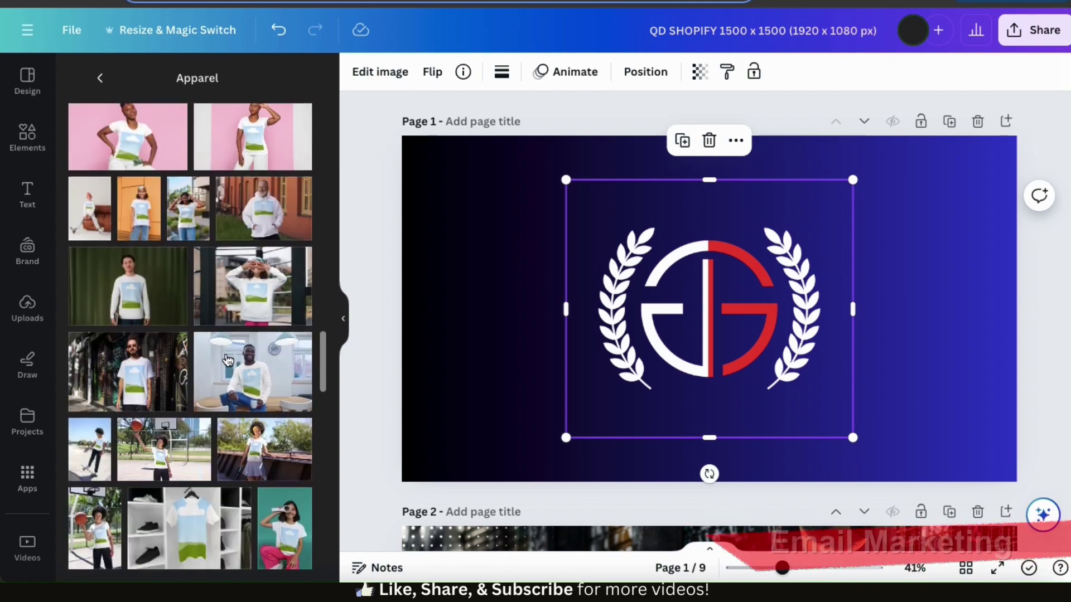
Step: Add the mockup of the T-shirt hanging between shoe shelves to page 1, with the laurel-wreath logo scaled down slightly
scroll(227, 360, down, 2)
click(240, 336)
drag(240, 193, 226, 182)
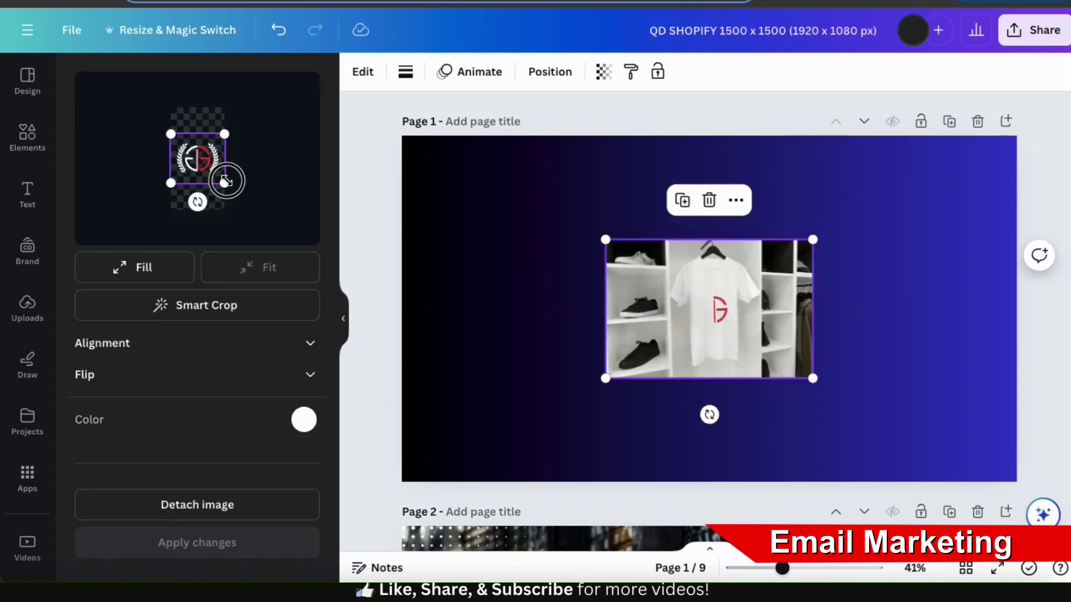
Step: Set the hanging T-shirt's color to dark navy blue with the logo higher on the chest, and enlarge the mockup across page 1
click(309, 434)
click(100, 214)
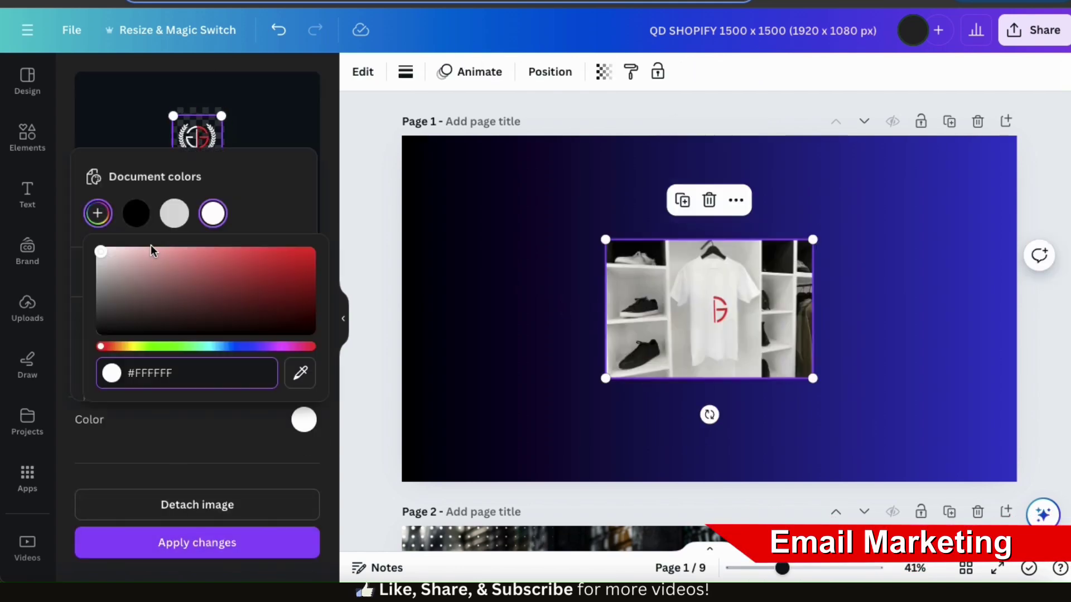
click(258, 319)
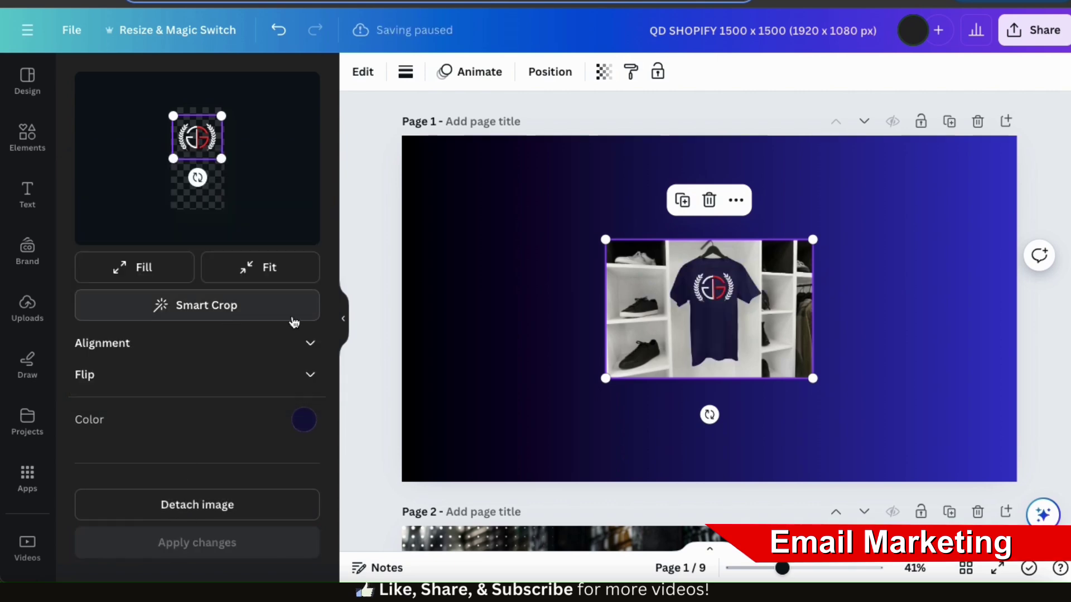
drag(615, 389, 363, 469)
drag(812, 241, 846, 263)
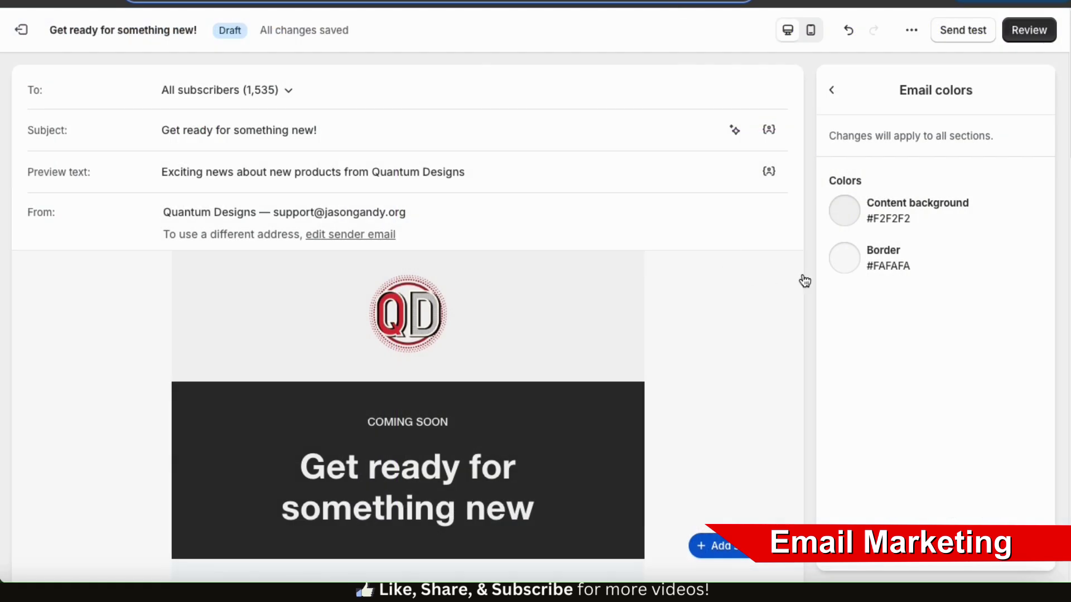
Step: In the Shopify email draft, use the navy T-shirt mockup as the image below "Get ready for something new"
scroll(808, 273, down, 8)
click(568, 337)
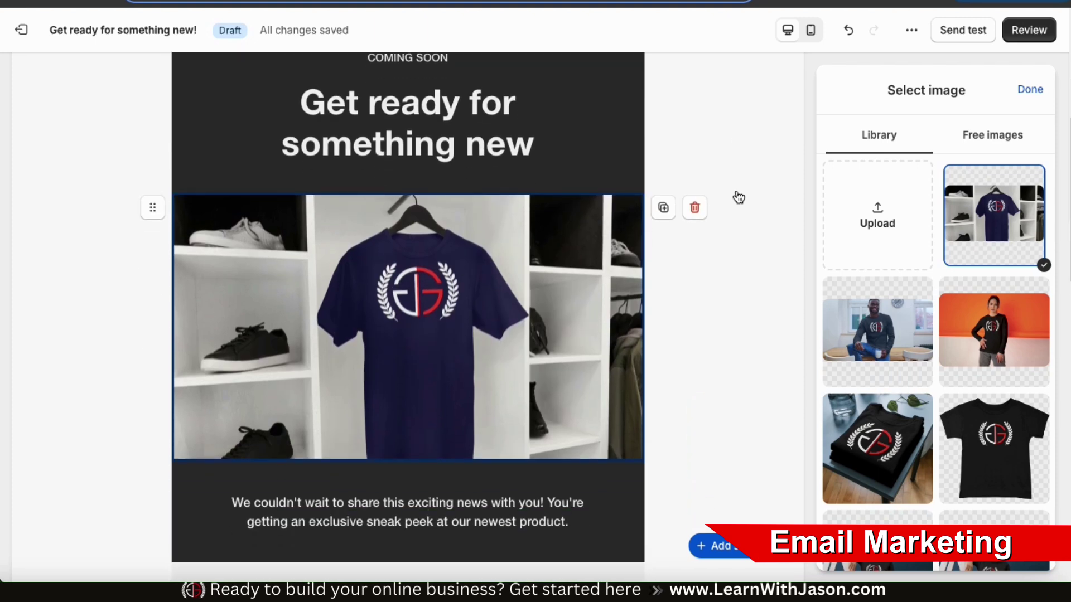
click(738, 197)
Step: Review the remaining sections of the email draft and the mockup images in the test email received in Gmail
scroll(769, 190, down, 8)
scroll(770, 191, down, 5)
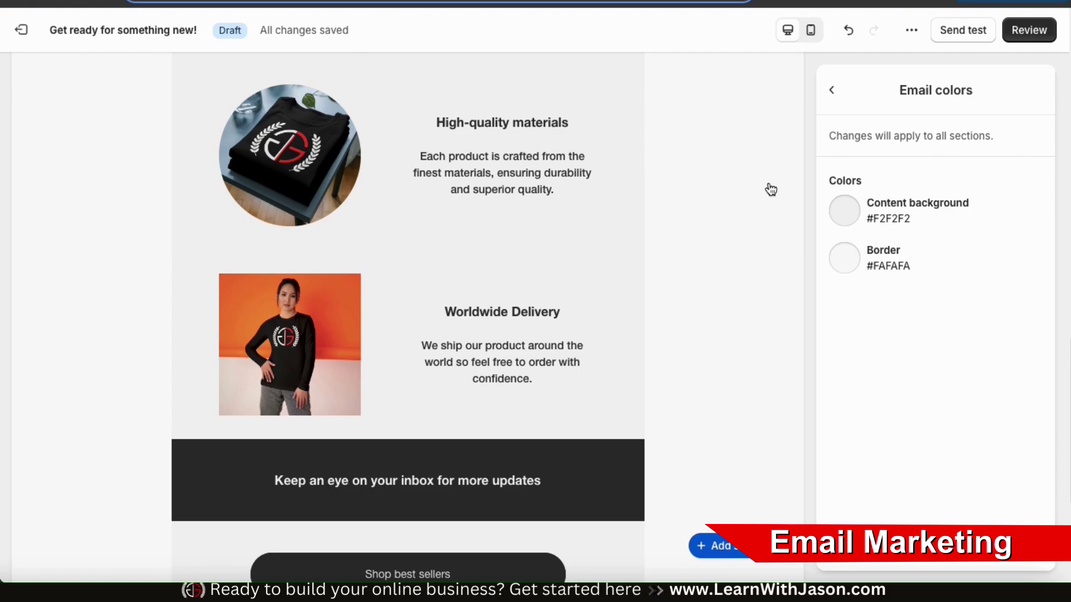
scroll(770, 189, up, 10)
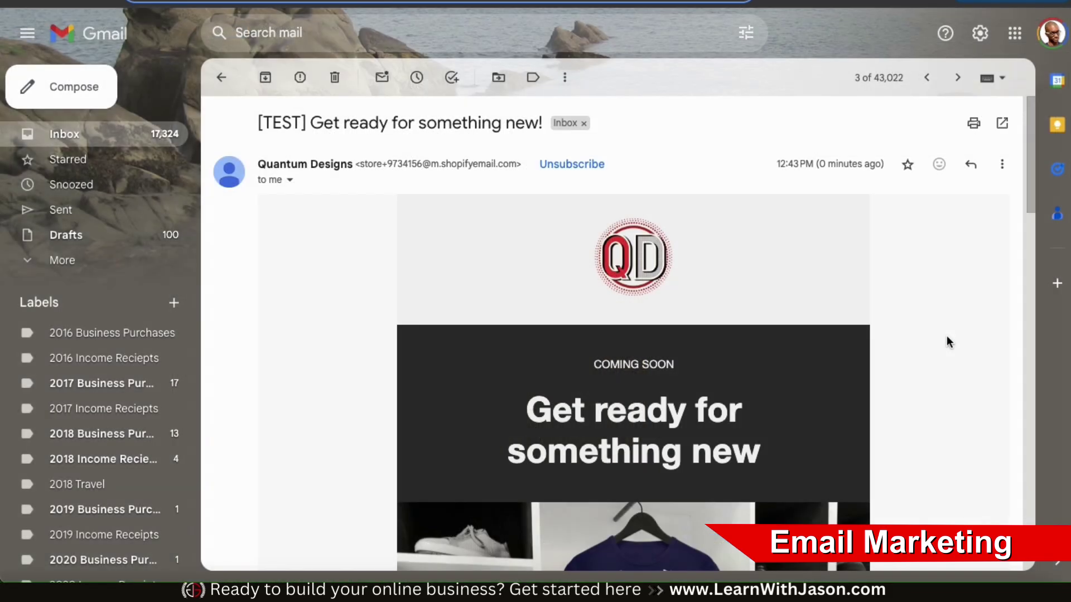
scroll(946, 338, down, 5)
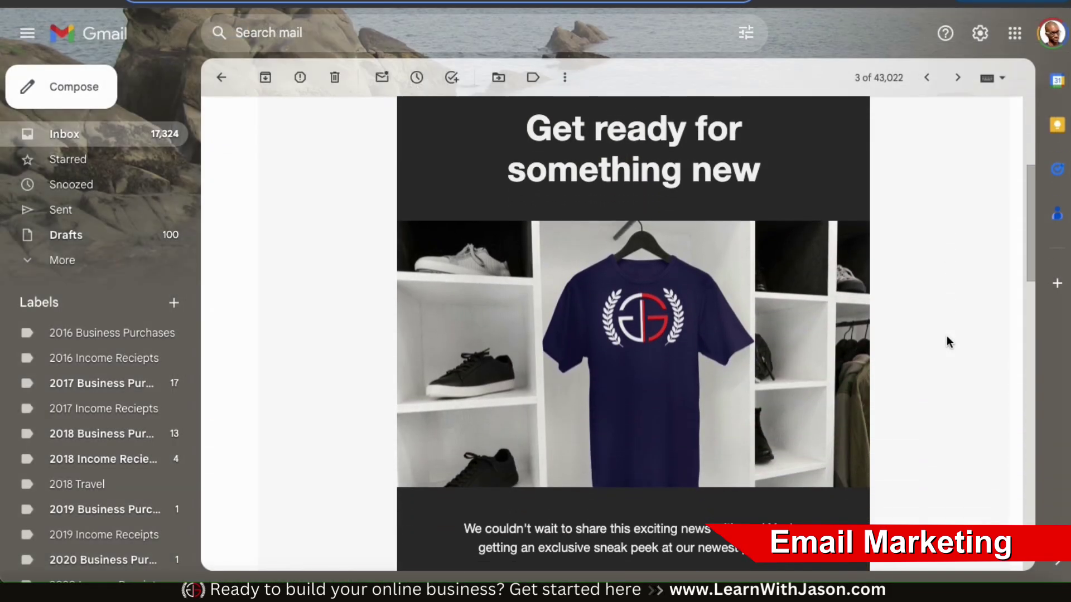
scroll(947, 337, down, 8)
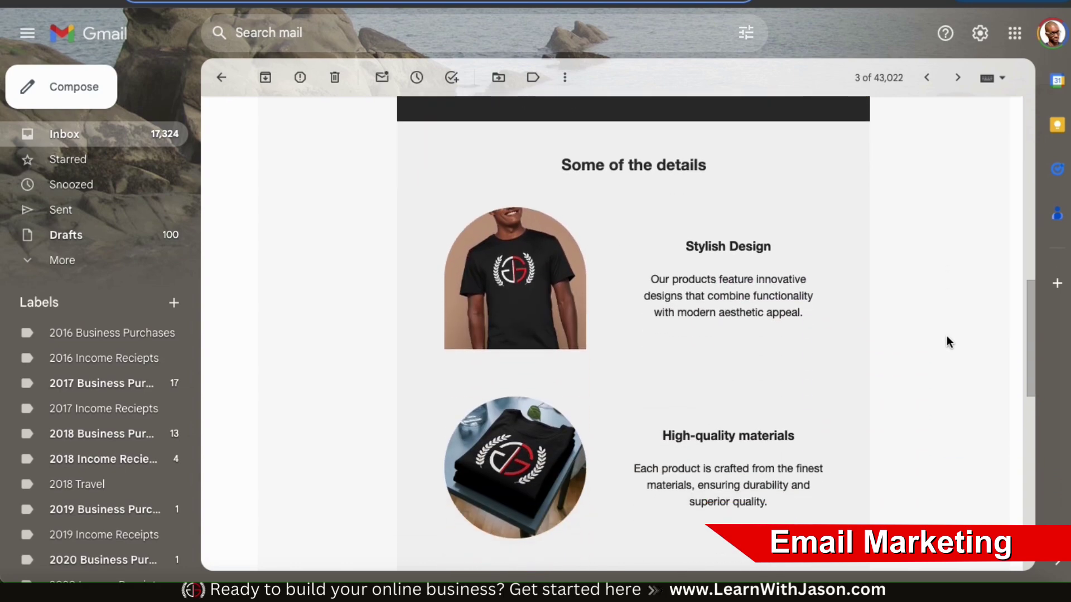
scroll(946, 336, down, 5)
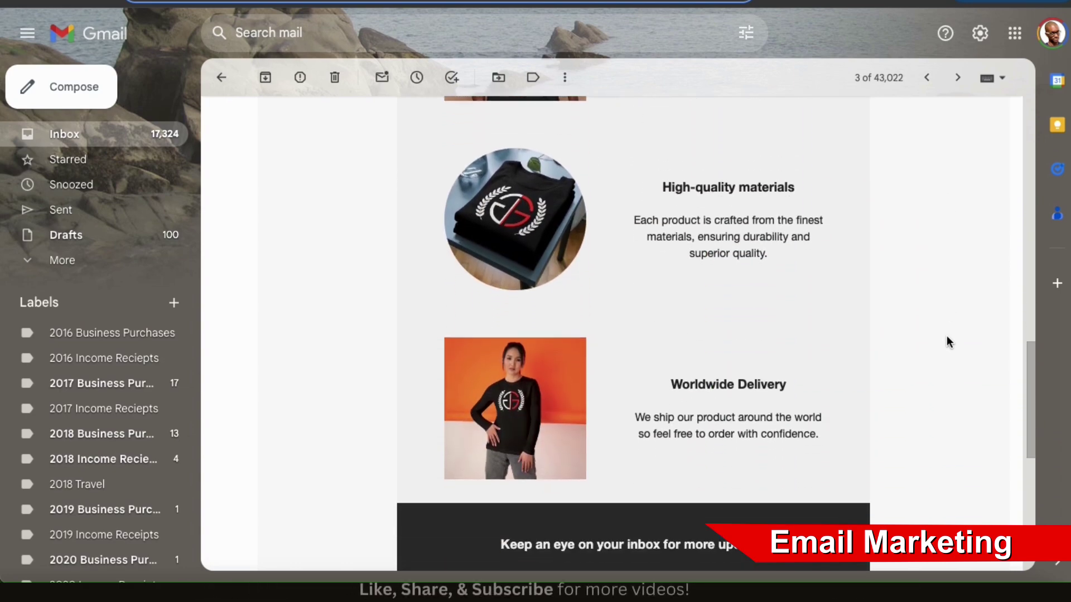
scroll(946, 337, up, 20)
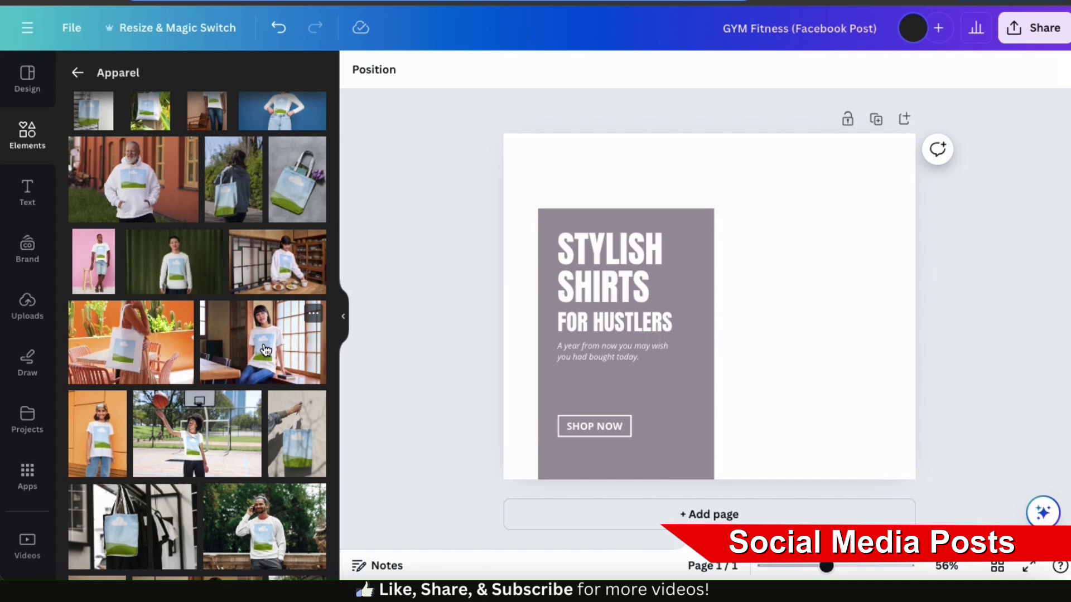
Step: Add the mockup of the woman seated by the window to the Facebook post design, with the laurel-wreath logo and a dark brown shirt
click(265, 350)
click(25, 316)
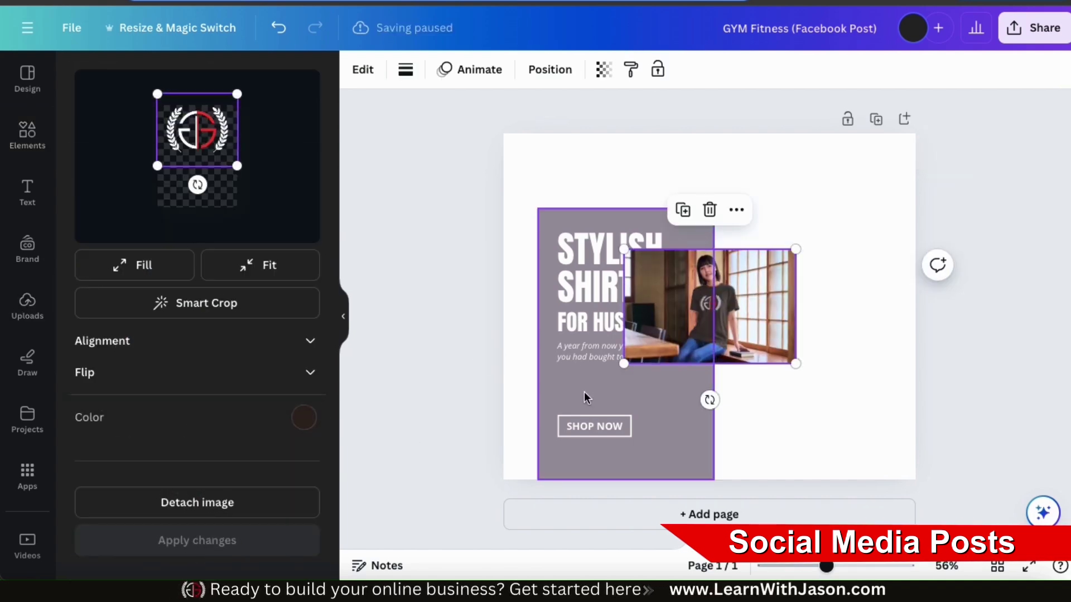
Step: Enlarge the seated woman's mockup to about 1,256 by 837 so it covers the page, and open its position options
drag(795, 363, 975, 483)
drag(626, 249, 508, 128)
mouse_move(1042, 128)
mouse_down()
mouse_move(1062, 106)
mouse_move(1053, 112)
mouse_up()
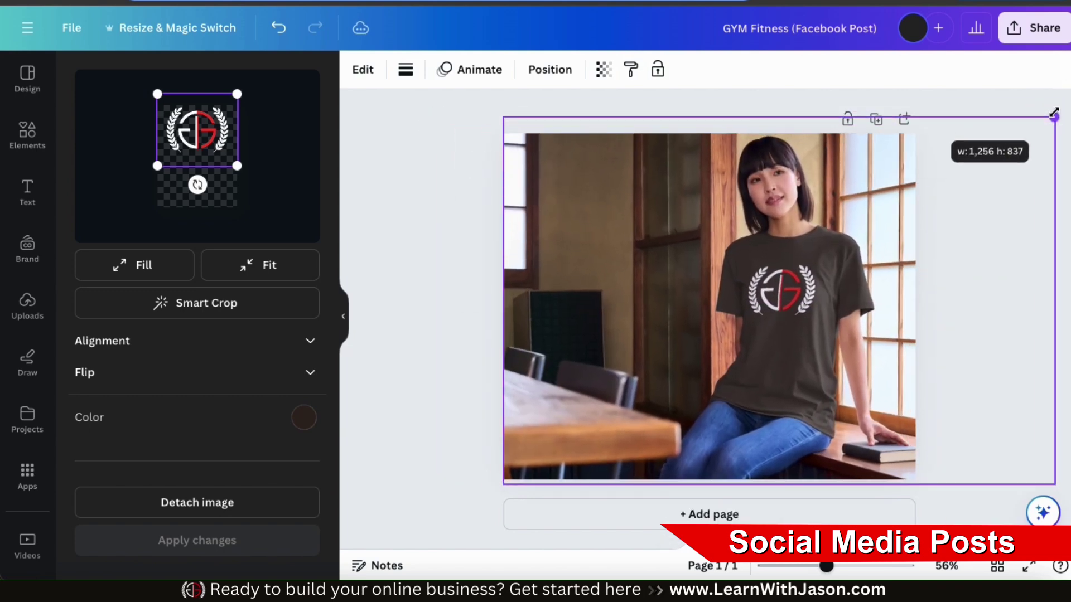
click(529, 70)
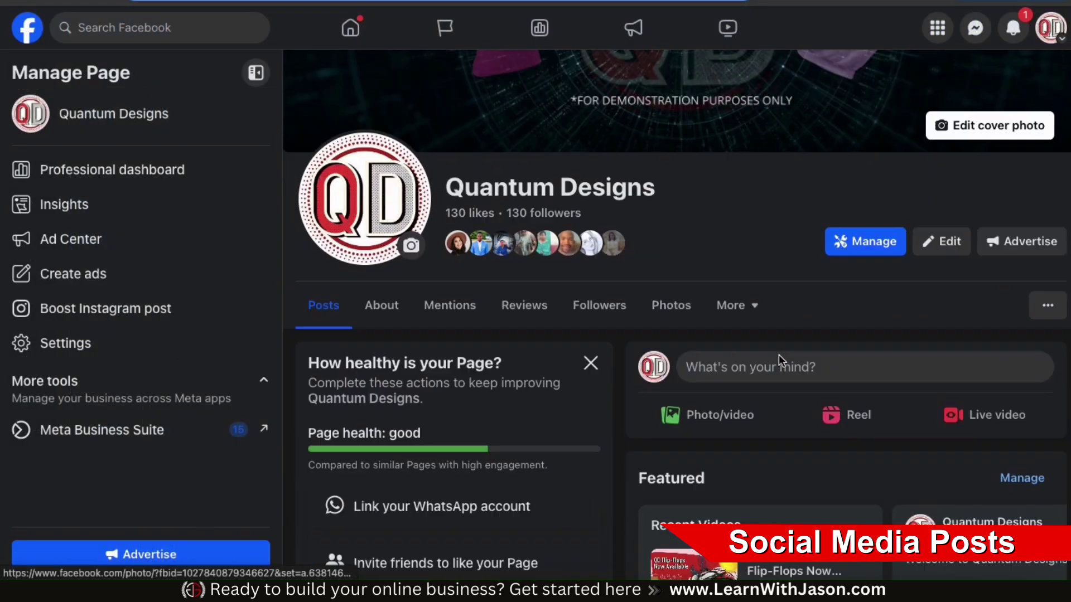
Step: Switch to the Quantum Designs Facebook page and start a post with the "Stylish Shirts for Hustlers" image attached
scroll(779, 354, down, 1)
click(719, 352)
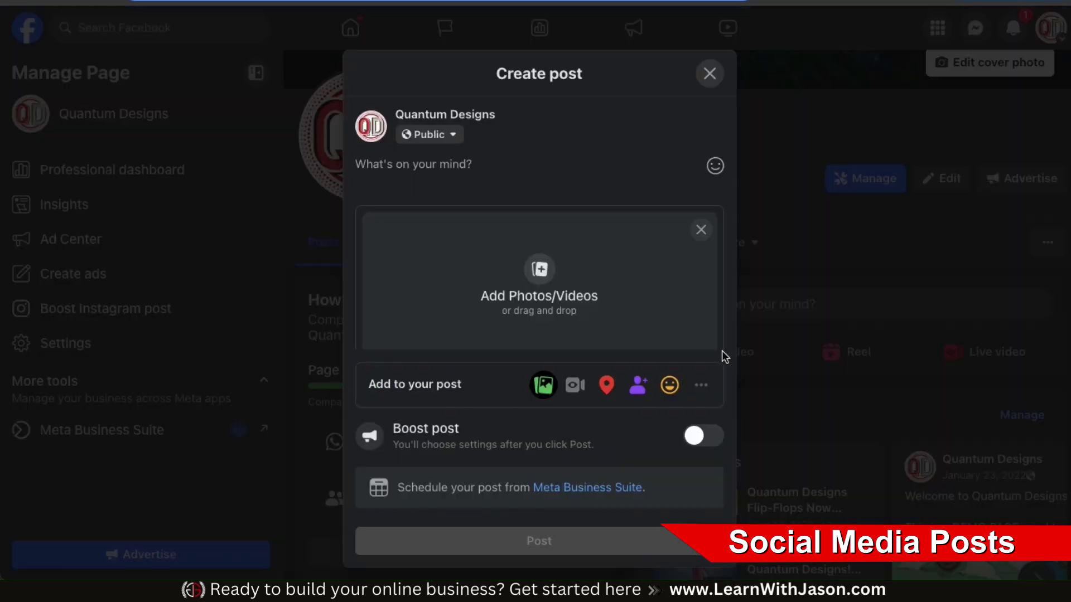
click(540, 270)
double_click(494, 175)
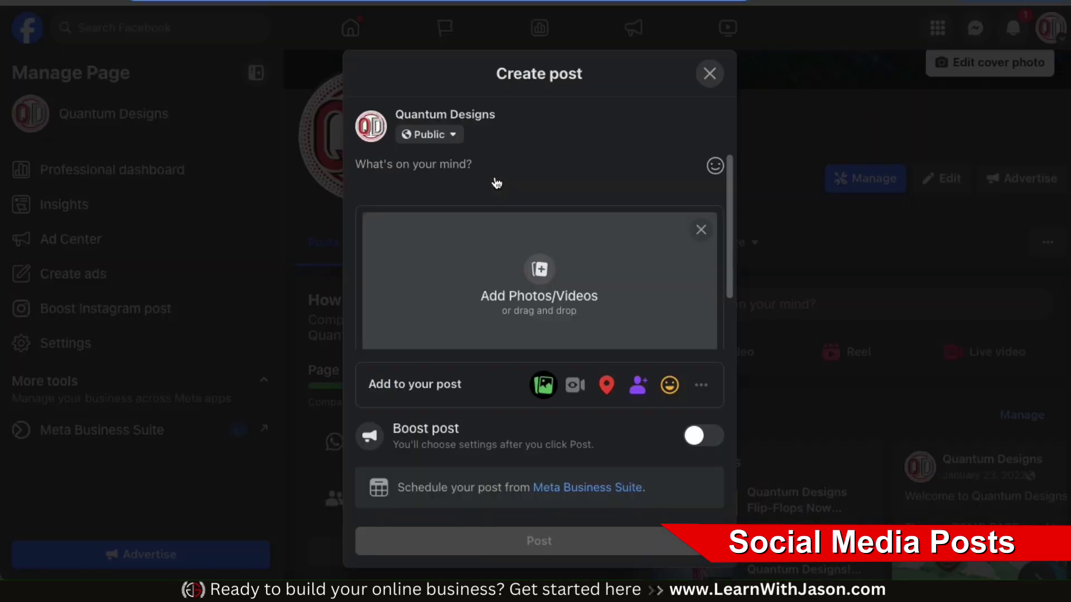
Step: Write "Stylish Shirts for Hustlers!" and "QuantumDesignShop.com" as the post text and check the attached image
text(Stylish Sh)
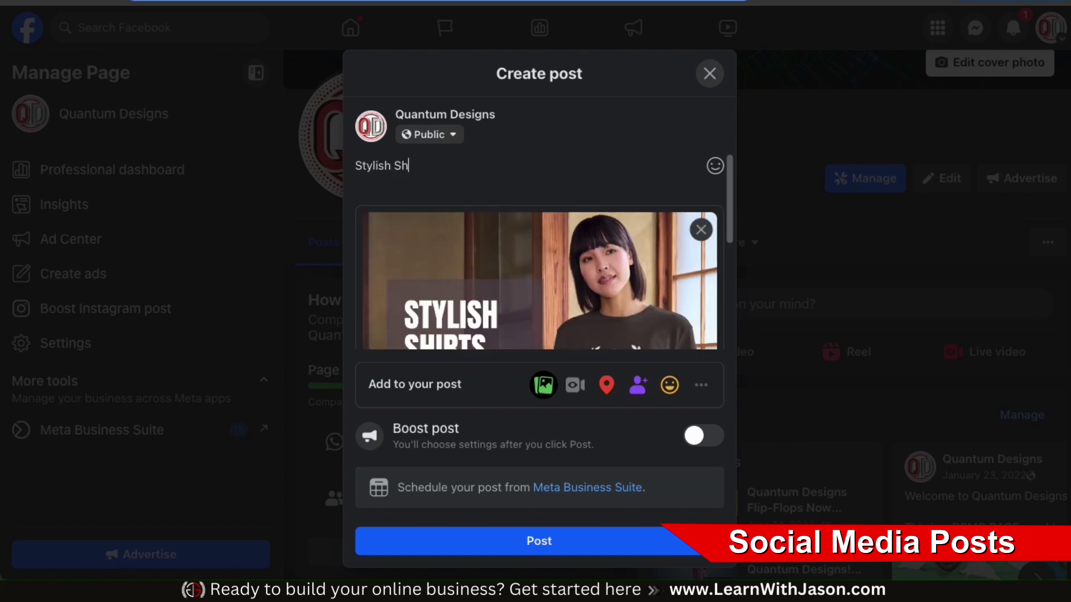
text(irts for Hustlers!)
key(Return)
key(Return)
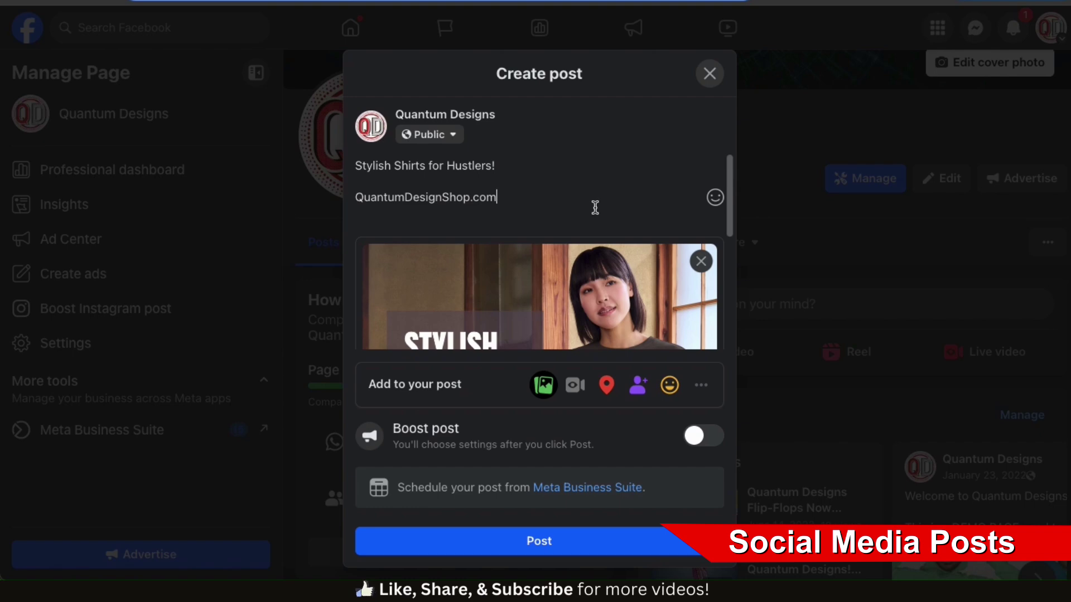
scroll(595, 207, down, 5)
scroll(597, 212, up, 2)
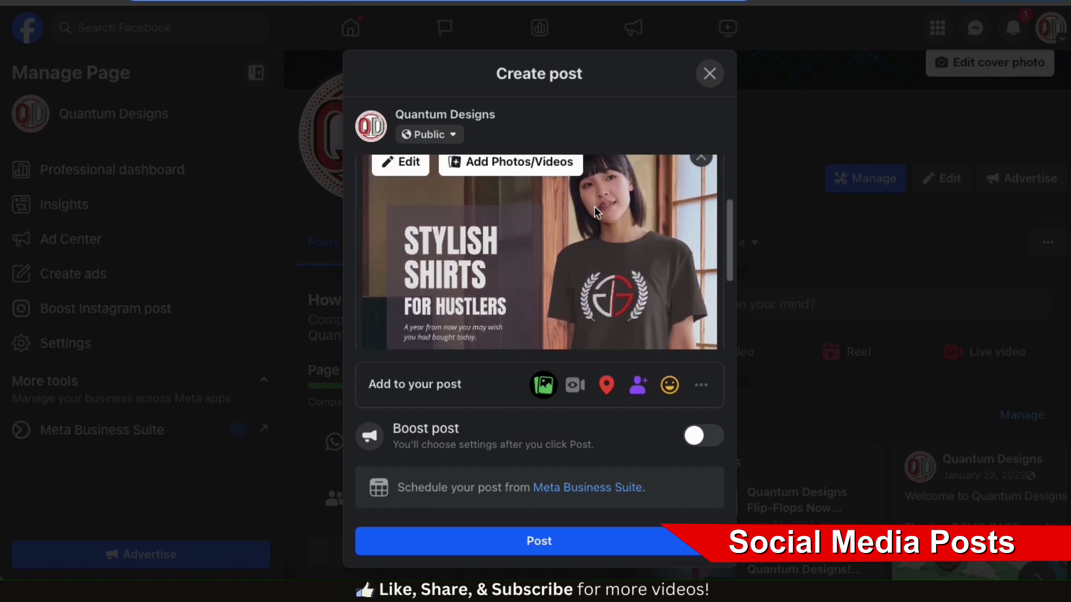
scroll(595, 212, down, 1)
scroll(706, 232, up, 3)
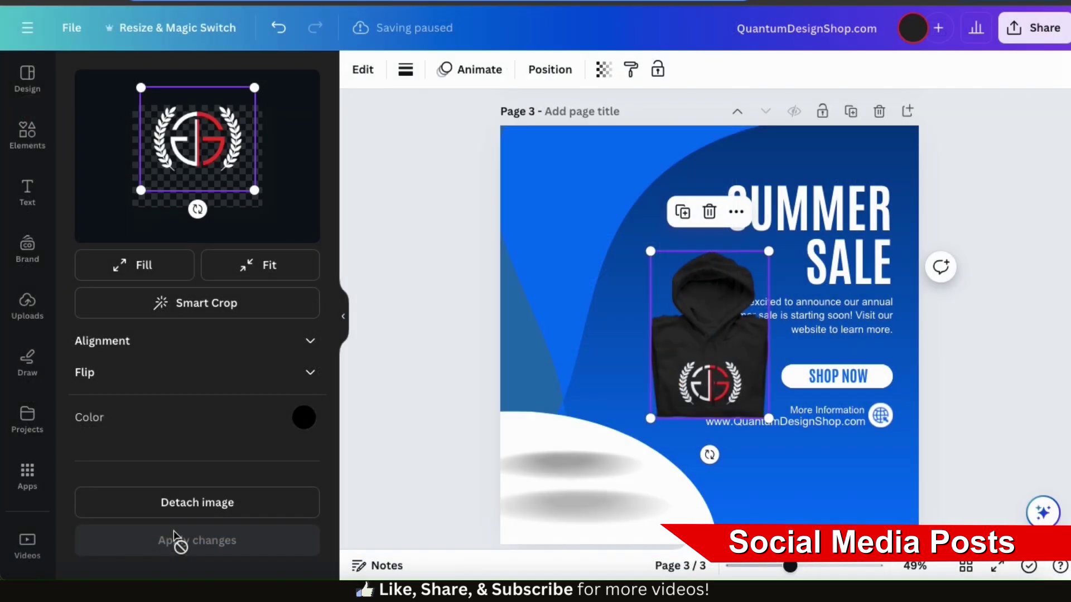
Step: In the Canva Summer Sale design, enlarge the black hoodie mockup to about 485 by 689 and position it beside the sale text
drag(709, 334, 588, 269)
drag(647, 354, 722, 454)
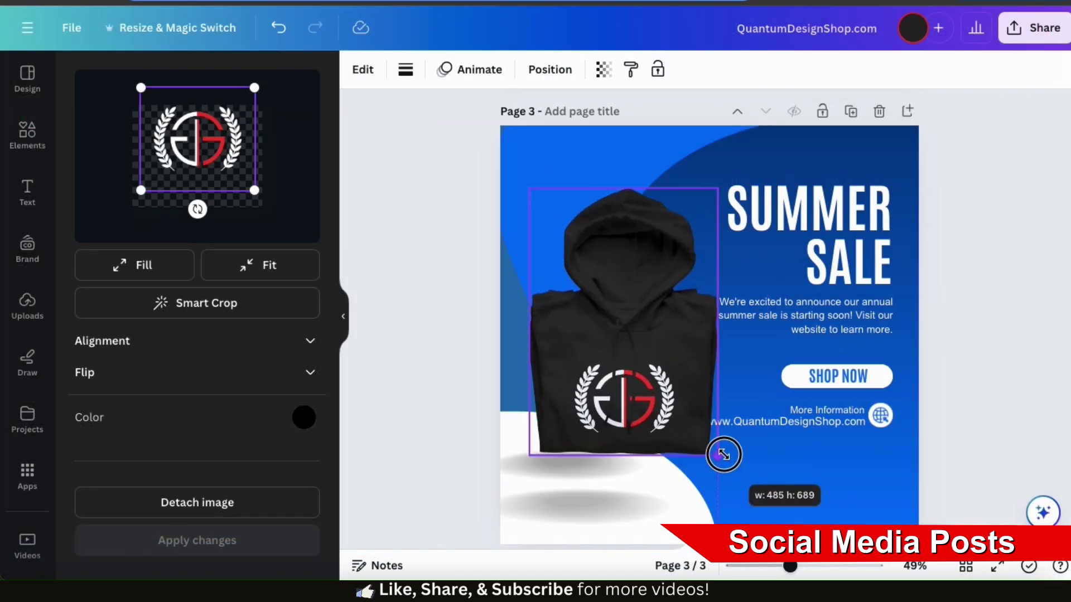
drag(626, 387, 607, 383)
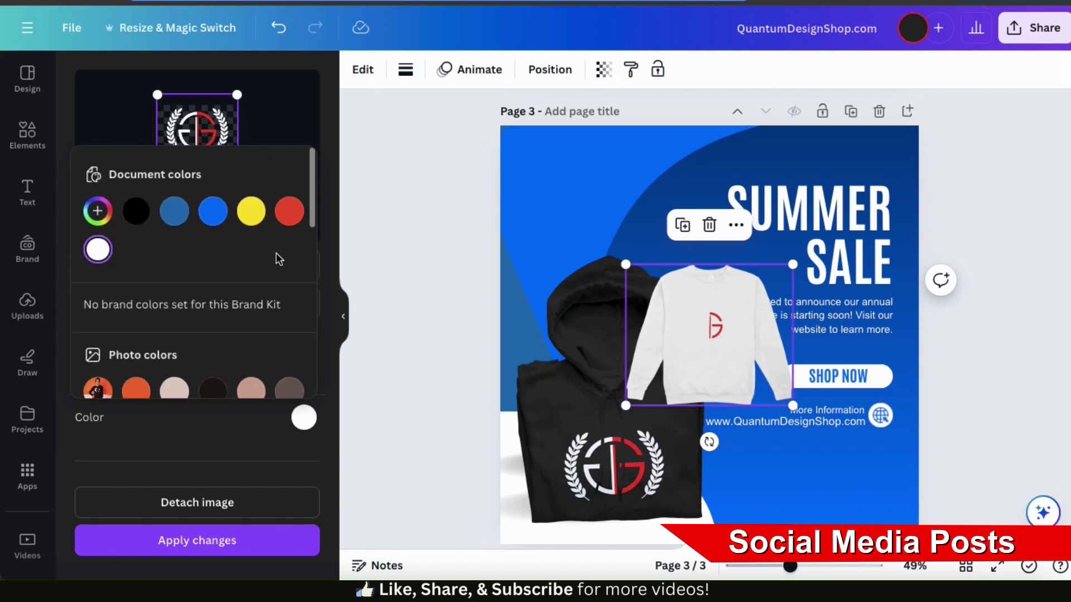
Step: Recolor the sweatshirt mockup dark blue, apply the changes, then move it above the hoodie and enlarge it
click(99, 212)
click(217, 540)
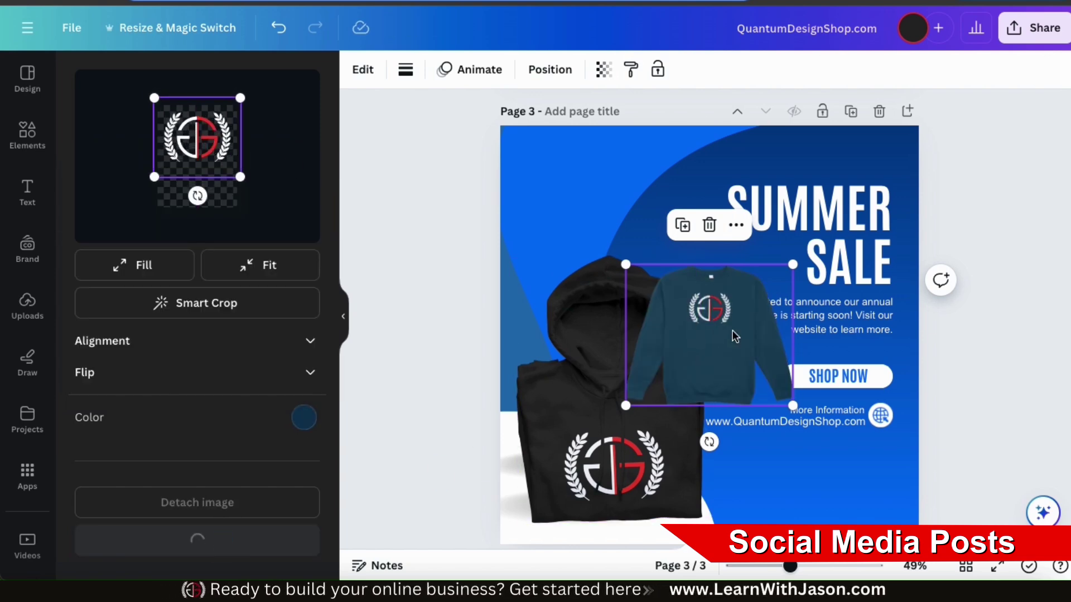
drag(732, 330, 619, 205)
drag(718, 287, 745, 359)
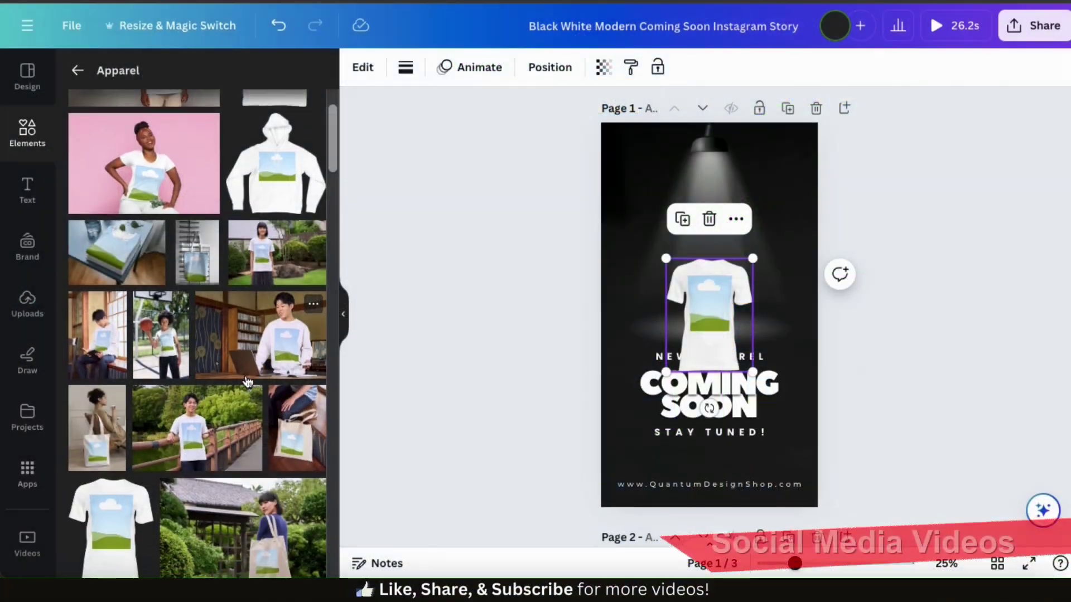
Step: Add the white hoodie mockup to the Coming Soon Instagram story, tilt it about 7.9°, and move the T-shirt mockup under the spotlight
drag(276, 165, 749, 266)
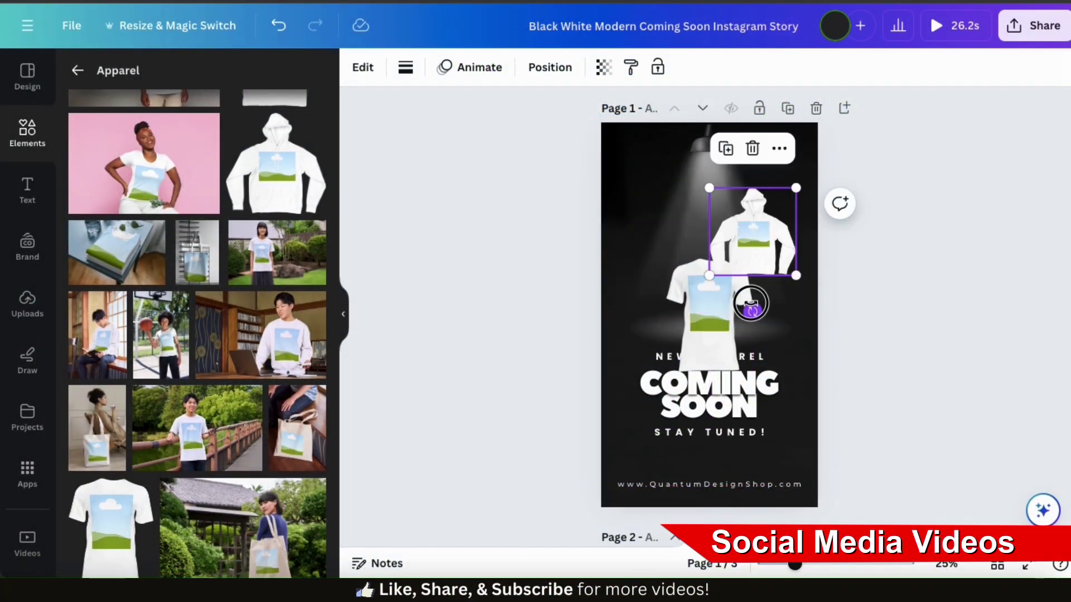
drag(751, 304, 751, 304)
drag(708, 311, 675, 239)
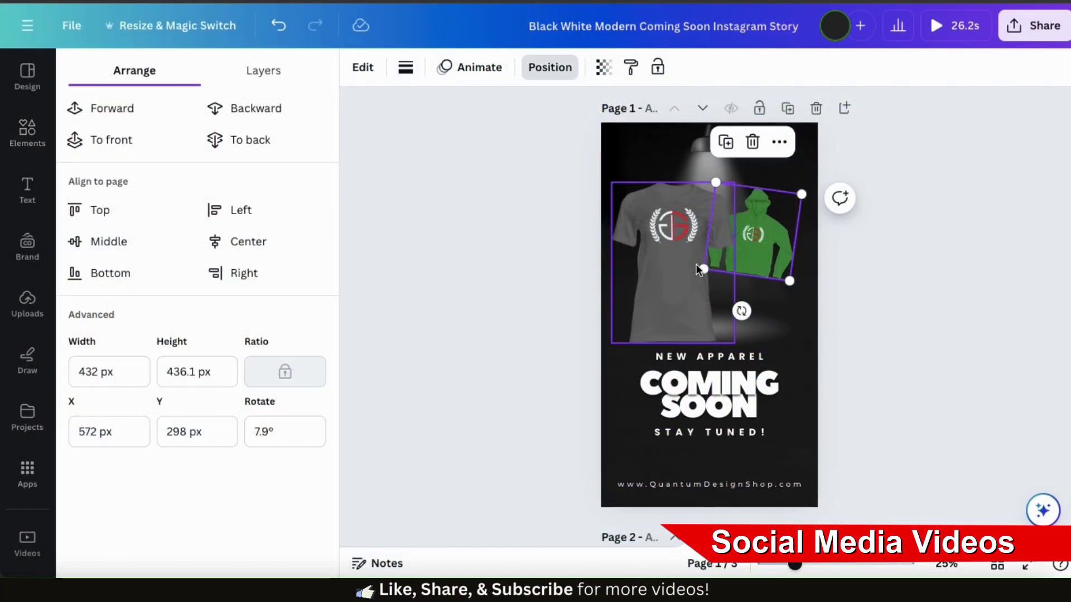
Step: Enlarge the green hoodie beside the gray T-shirt, apply the Pan animation to it, and play the story
drag(696, 264, 687, 369)
drag(762, 258, 786, 228)
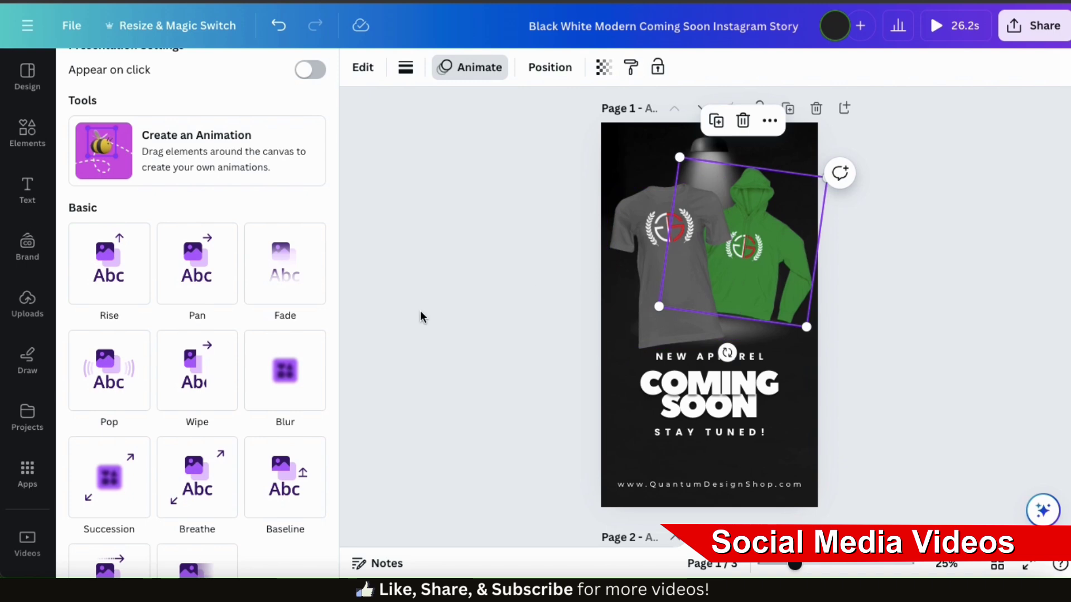
click(216, 289)
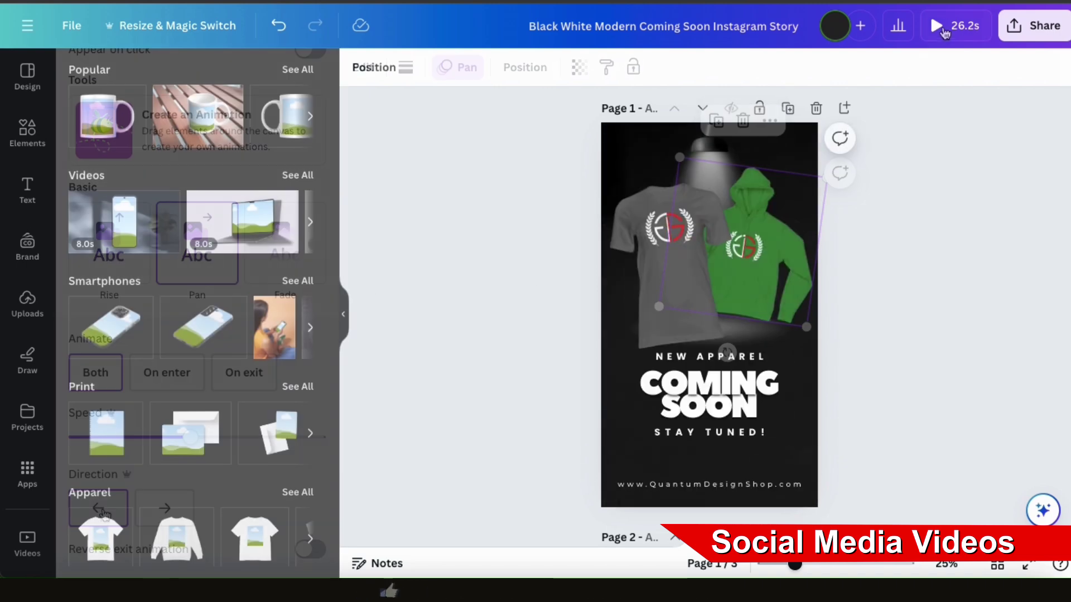
click(947, 26)
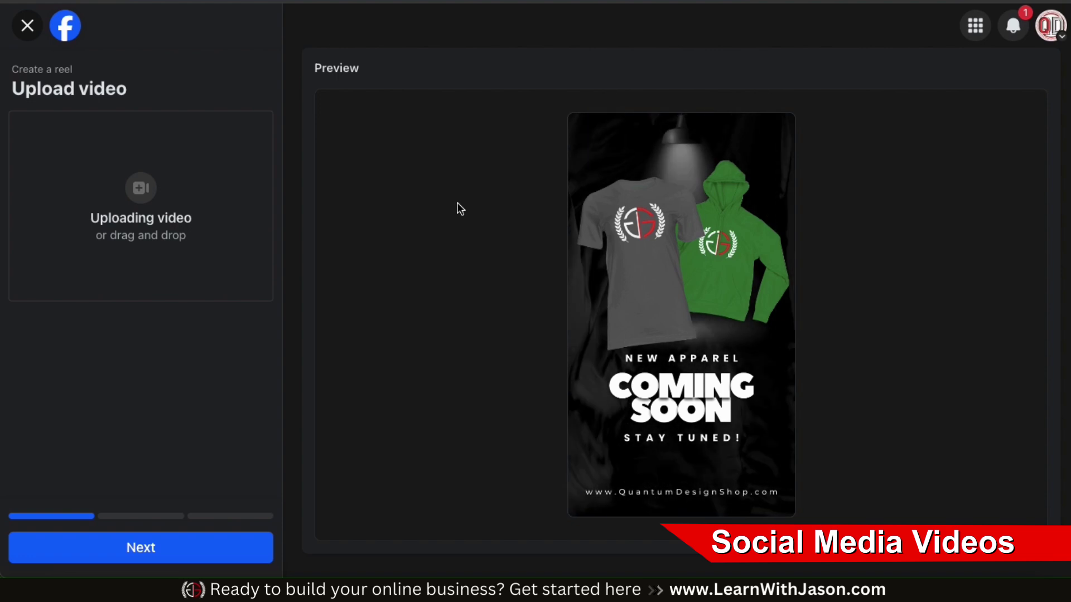
click(198, 547)
click(196, 548)
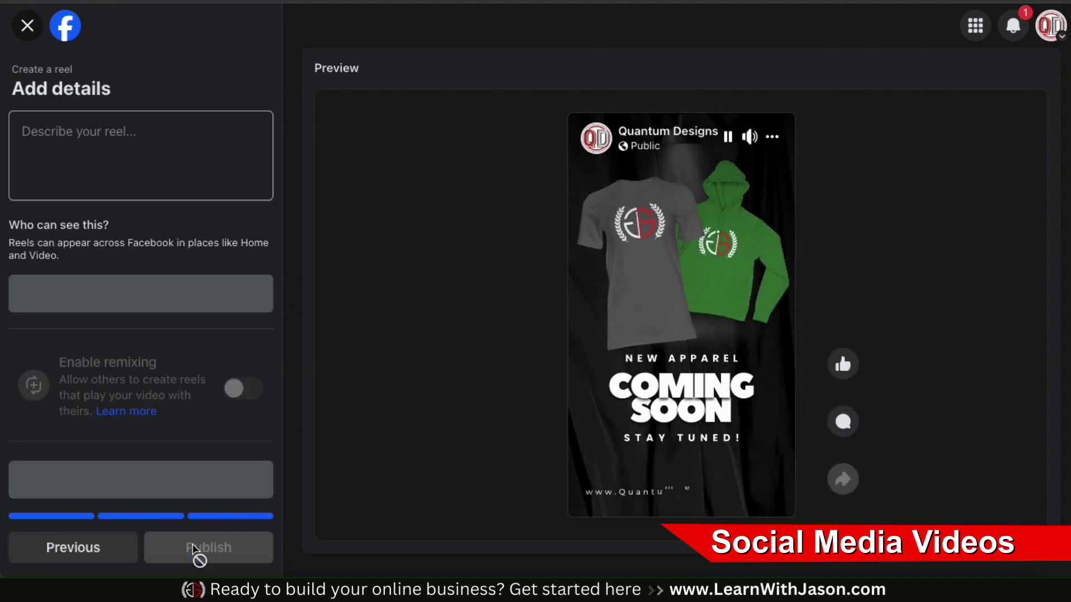
click(167, 156)
text(New Apparel)
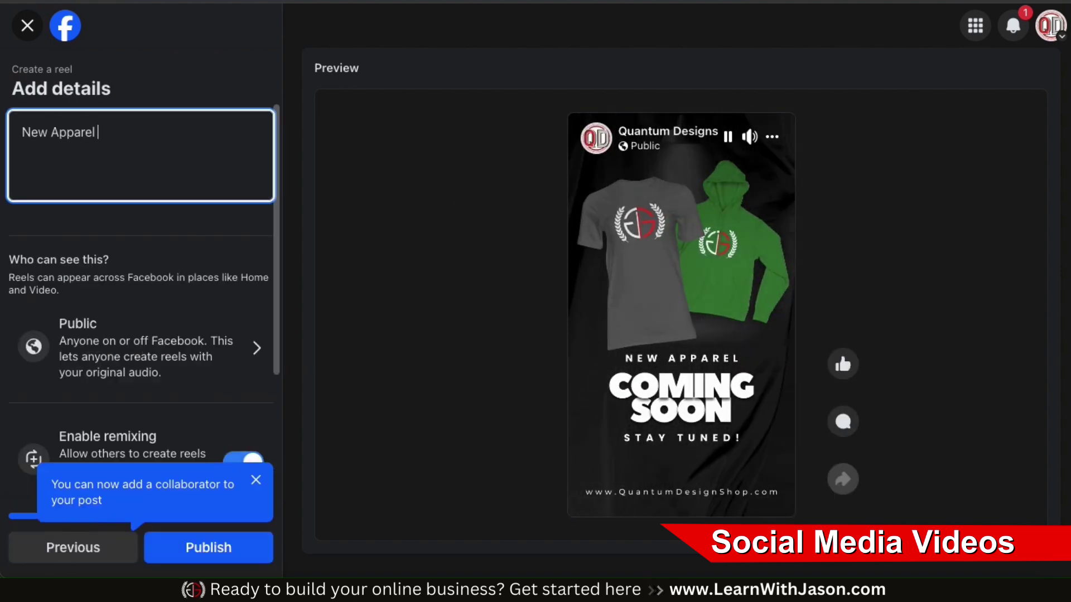
text( Coming Soon!)
key(Return)
key(Return)
text(www.Q)
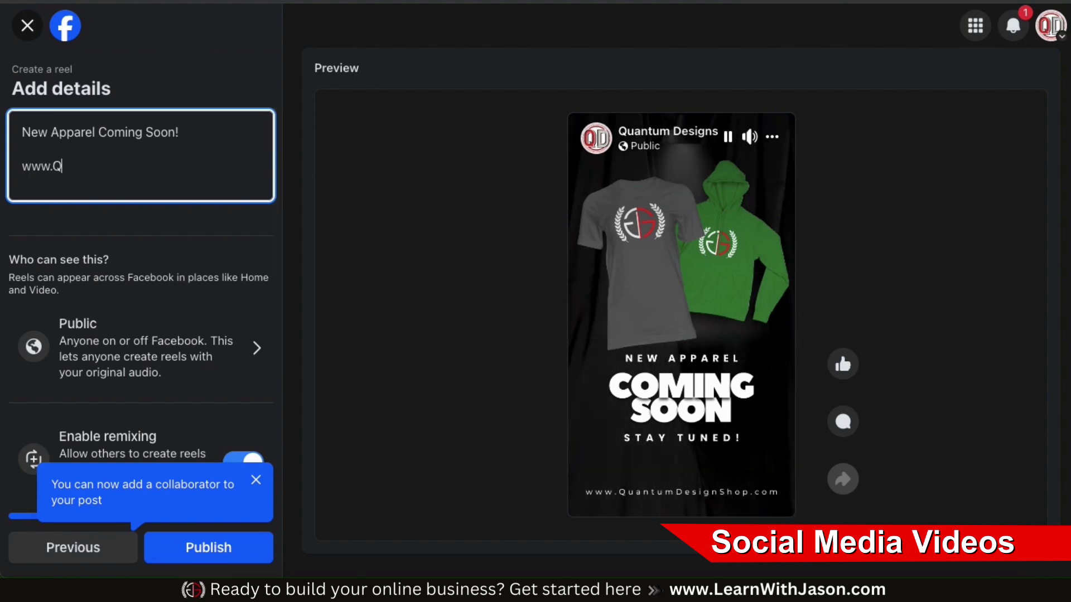
text(uantumDesignShop.com)
click(256, 479)
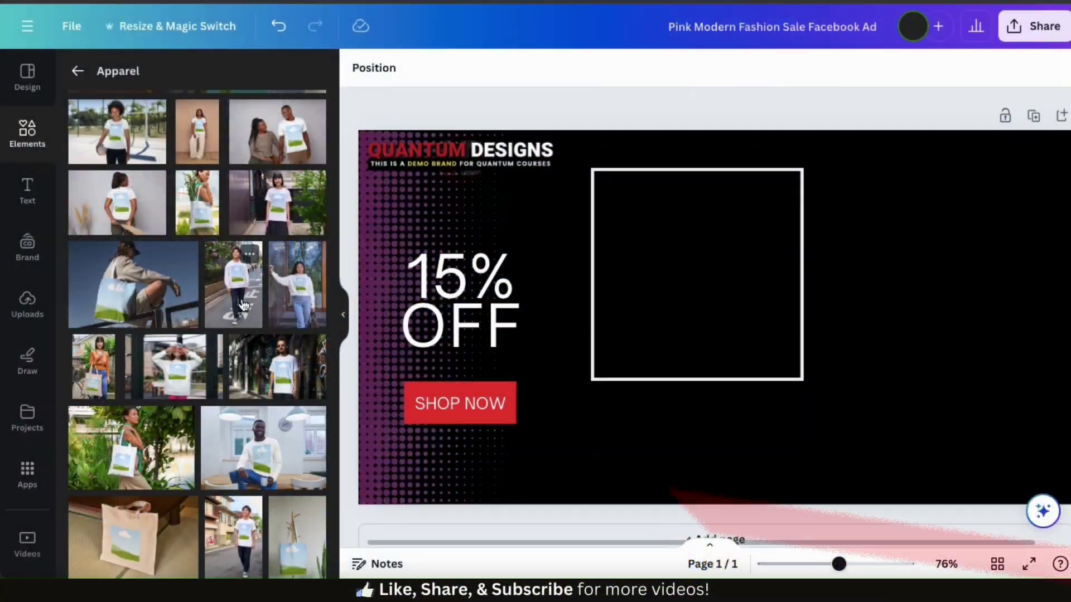
Step: In the Canva Facebook ad, place the enlarged street mockup of the man beside the white frame and the woman's tote-bag mockup within it
click(233, 284)
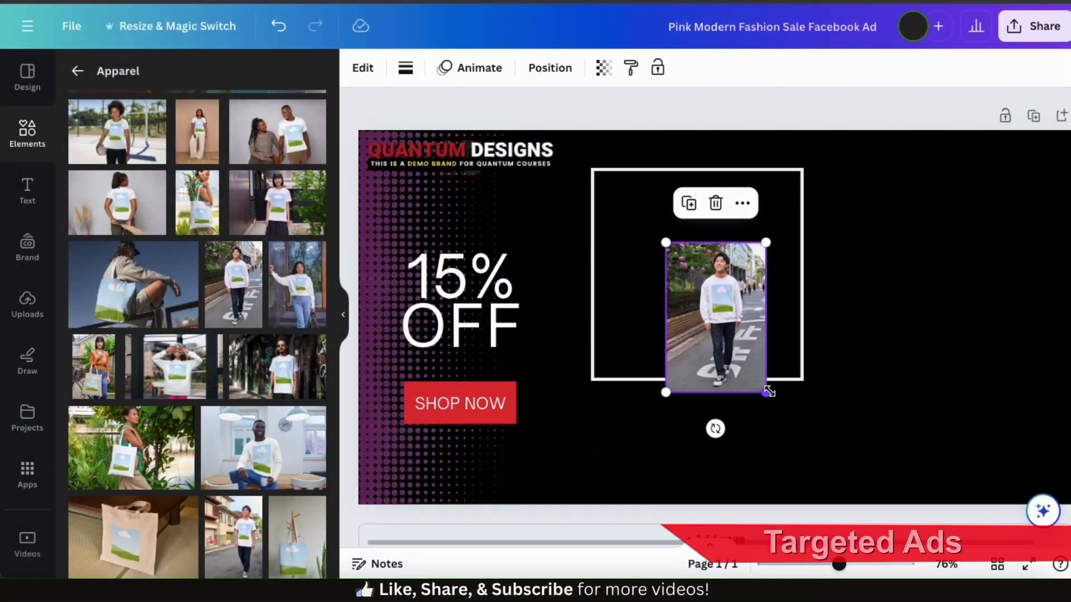
drag(769, 392, 894, 497)
drag(842, 241, 1018, 261)
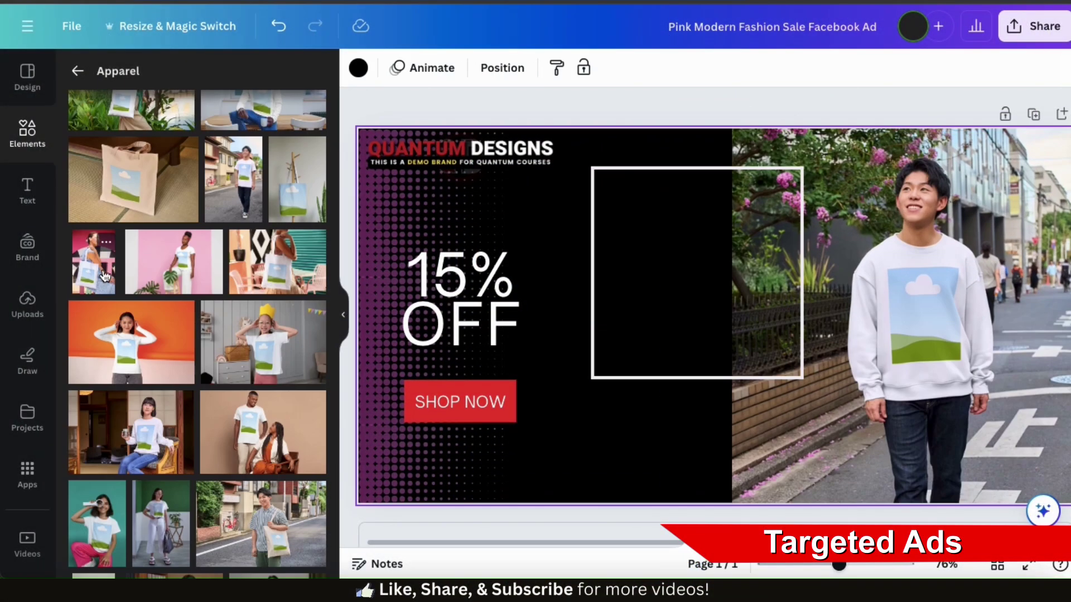
click(104, 276)
drag(665, 383, 603, 485)
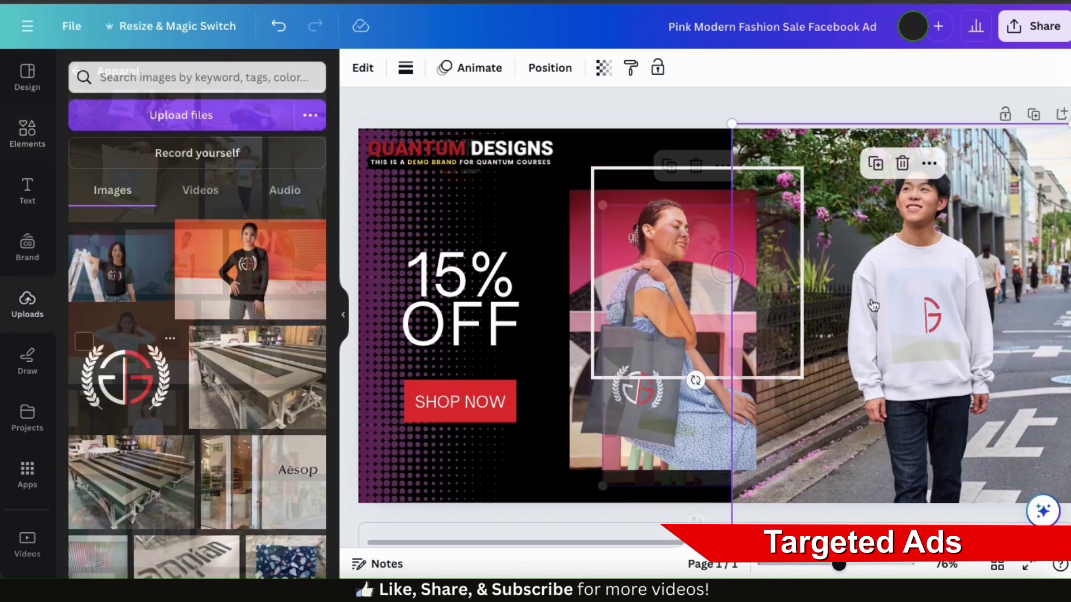
Step: Move the laurel-wreath logo slightly higher on the man's sweatshirt, recolor the sweatshirt black, and apply the changes
click(363, 68)
drag(210, 143, 211, 135)
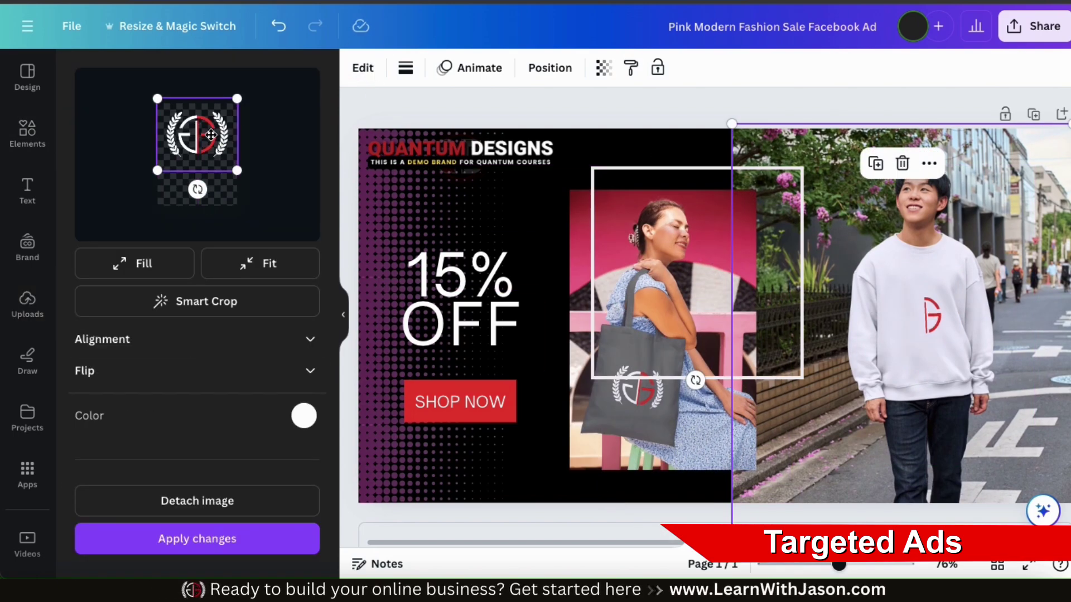
click(304, 416)
click(237, 536)
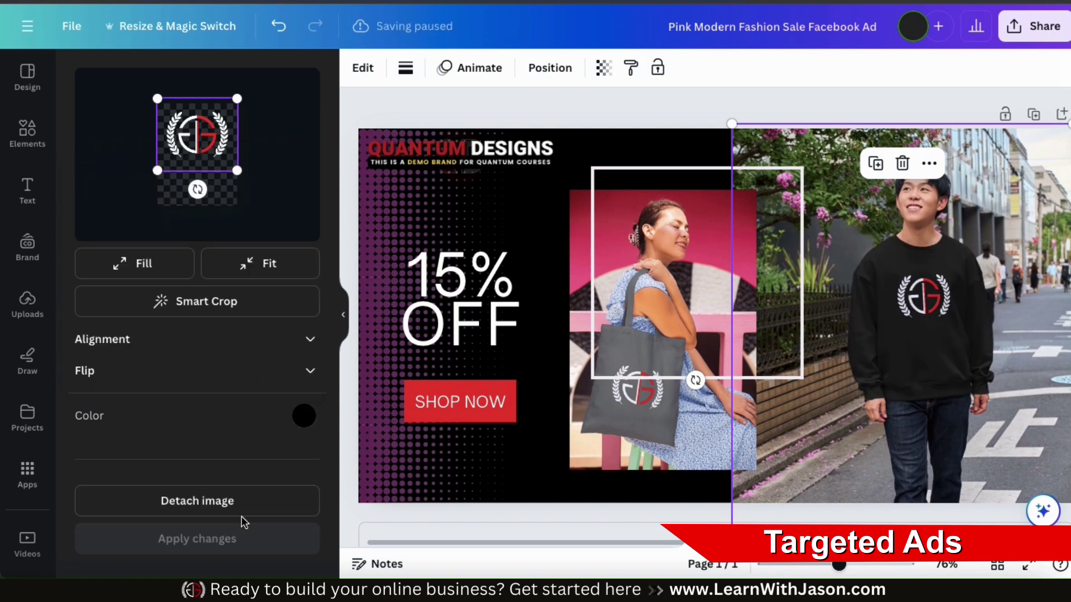
click(386, 506)
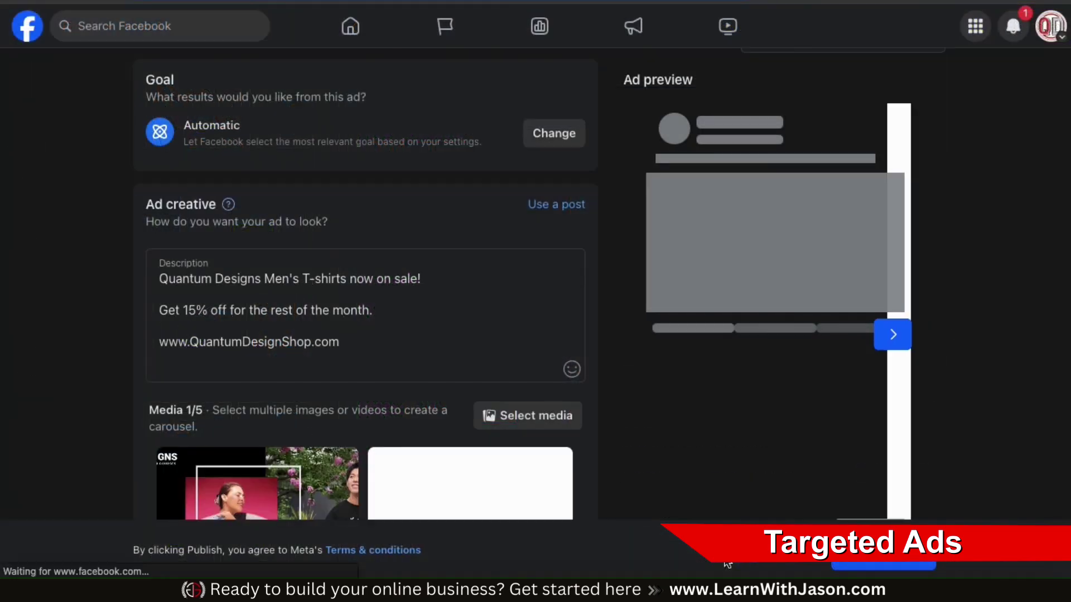
Step: In Facebook's ad setup, page through the preview placements of the 15% off ad
click(893, 336)
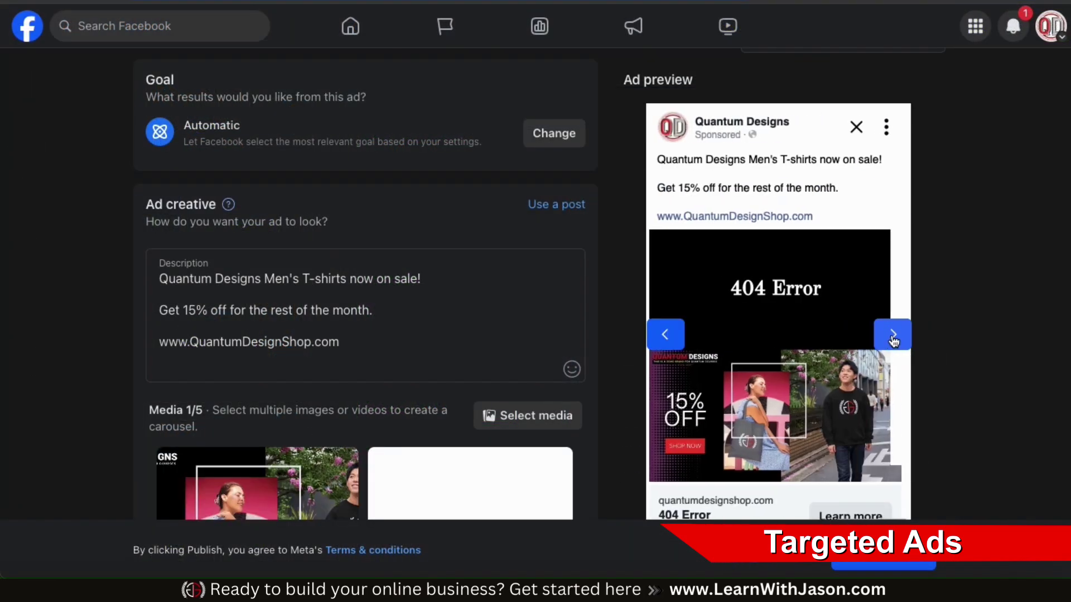
click(673, 344)
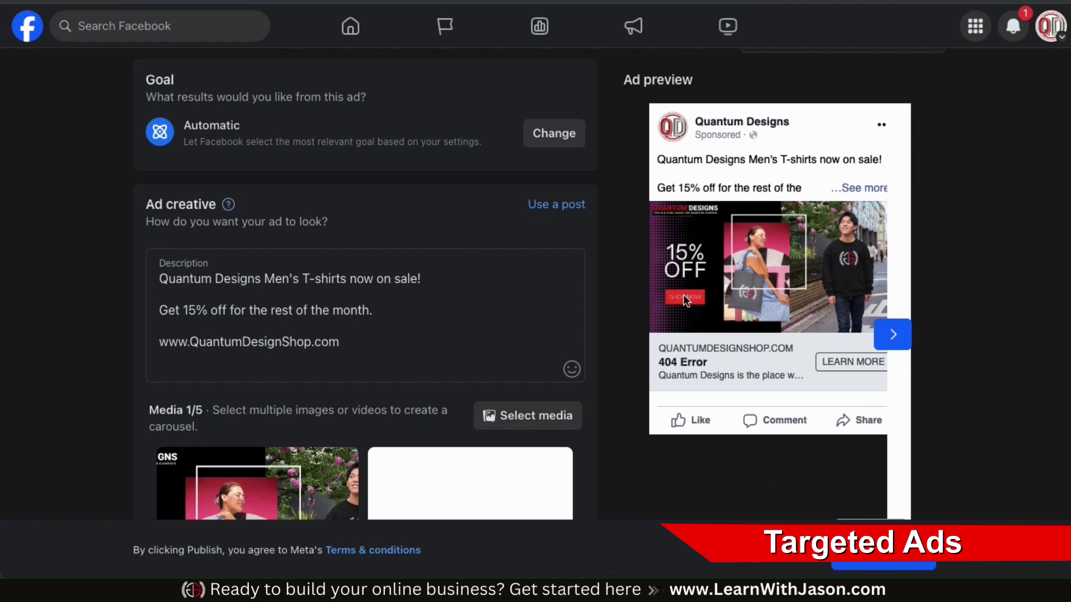